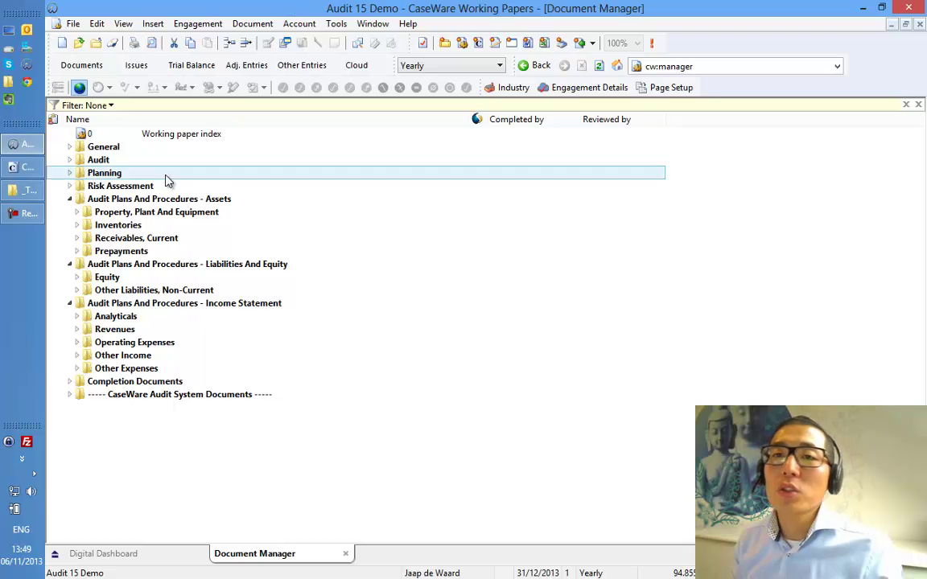
- Examine the documents in the Receivables, Current, the Property, Plant And Equipment and the Inventories folders, leaving Inventories collapsed
{"action": "left_click", "coordinate": [77, 238]}
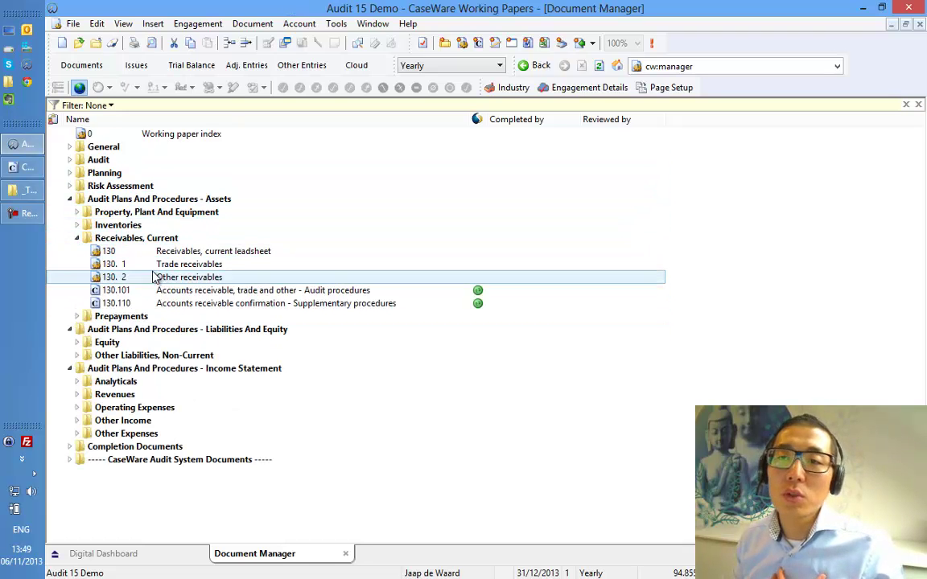
{"action": "left_click", "coordinate": [77, 226]}
{"action": "left_click", "coordinate": [77, 226]}
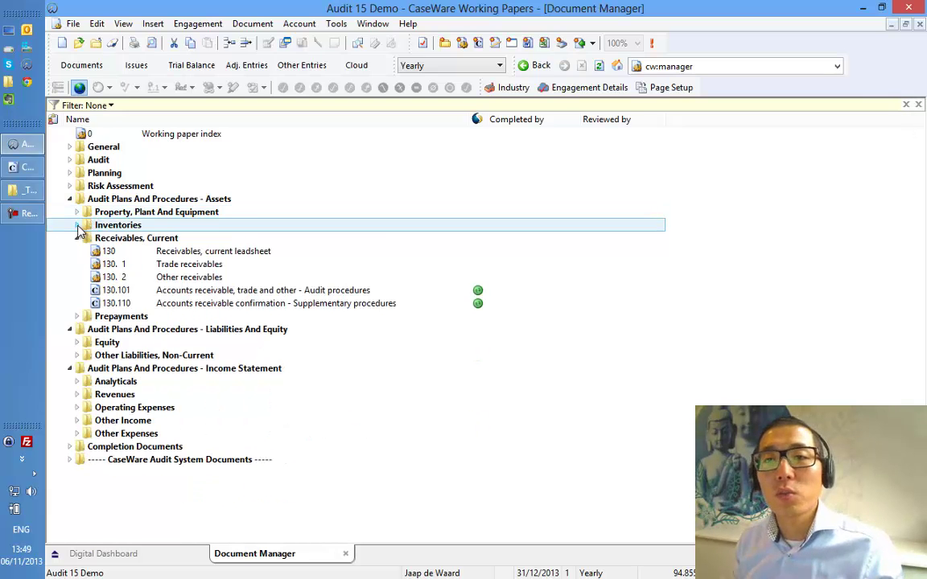
{"action": "left_click", "coordinate": [76, 213]}
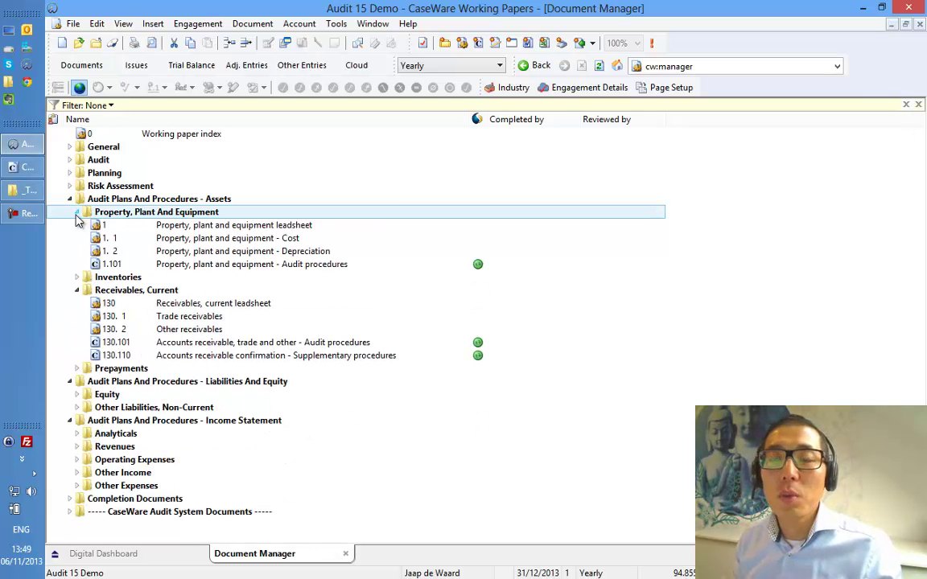
{"action": "left_click", "coordinate": [78, 278]}
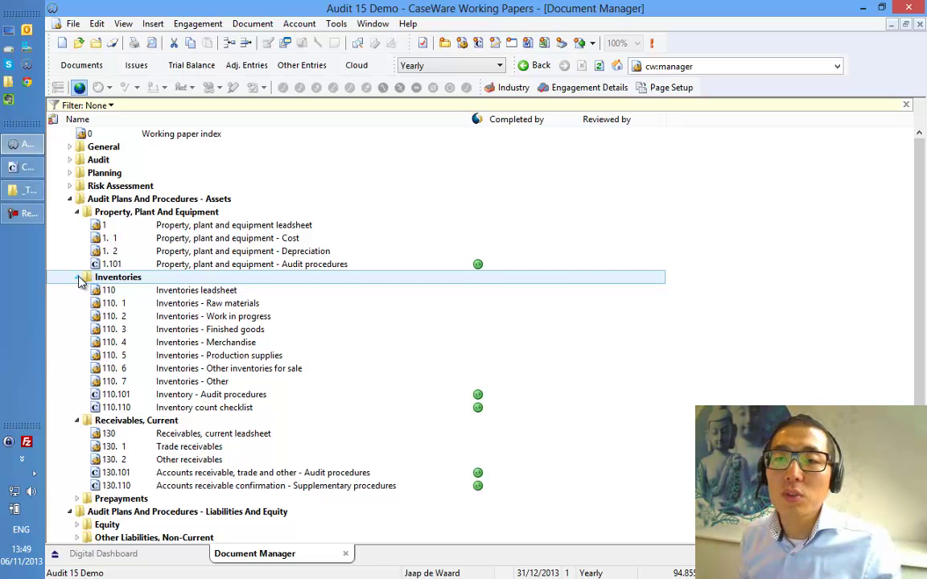
{"action": "left_click", "coordinate": [77, 278]}
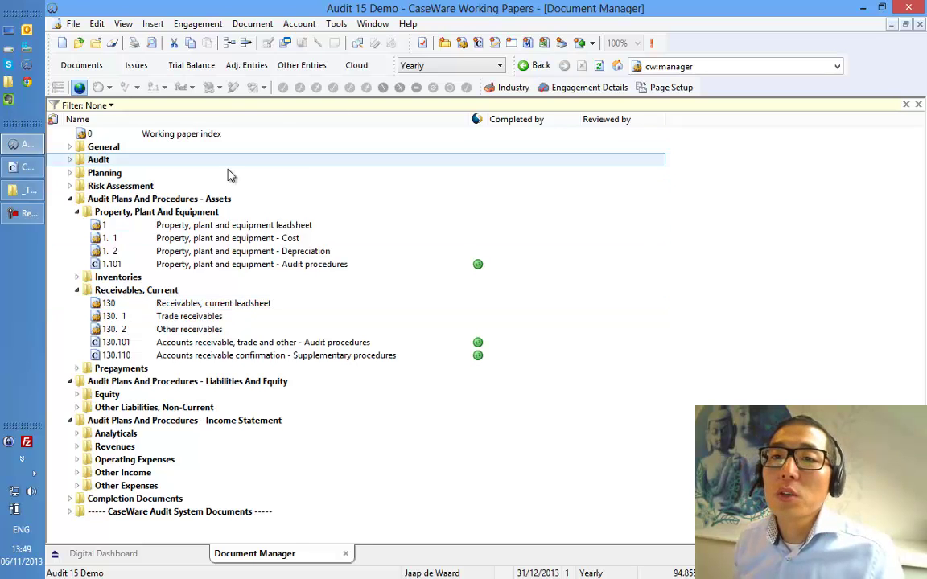
- Open 130.101 Accounts receivable, trade and other - Audit procedures at the basic substantive procedures section
{"action": "double_click", "coordinate": [216, 346]}
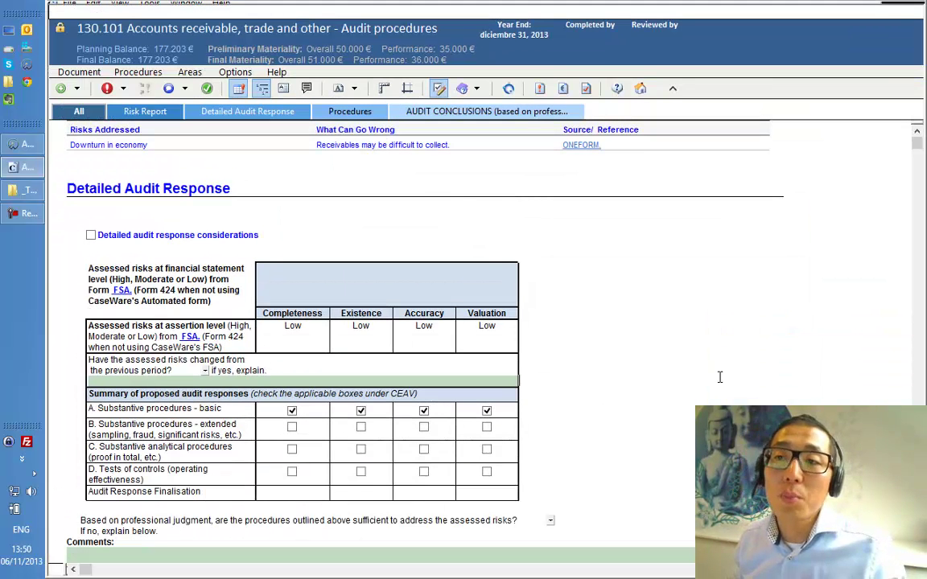
{"action": "scroll", "coordinate": [720, 377], "scroll_direction": "down", "scroll_amount": 3}
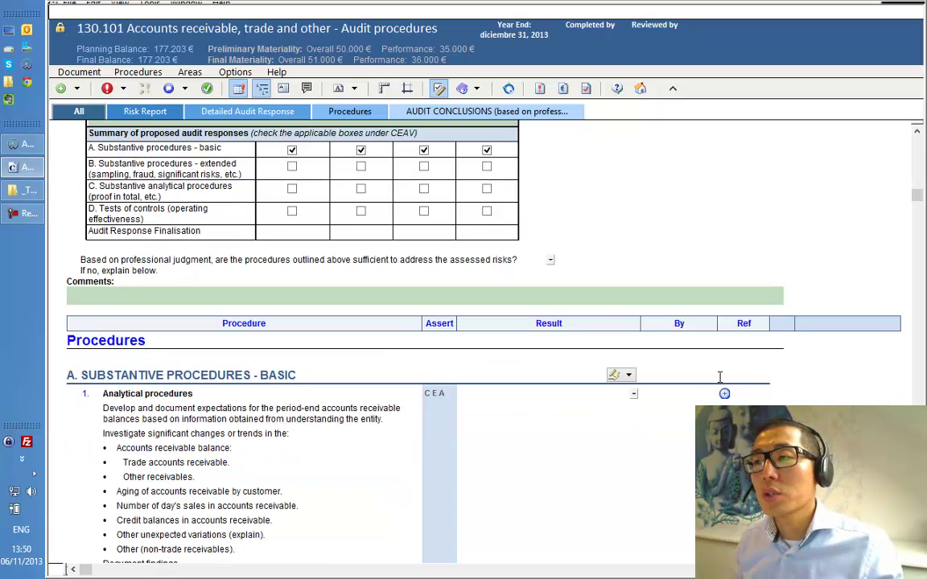
{"action": "scroll", "coordinate": [720, 376], "scroll_direction": "down", "scroll_amount": 1}
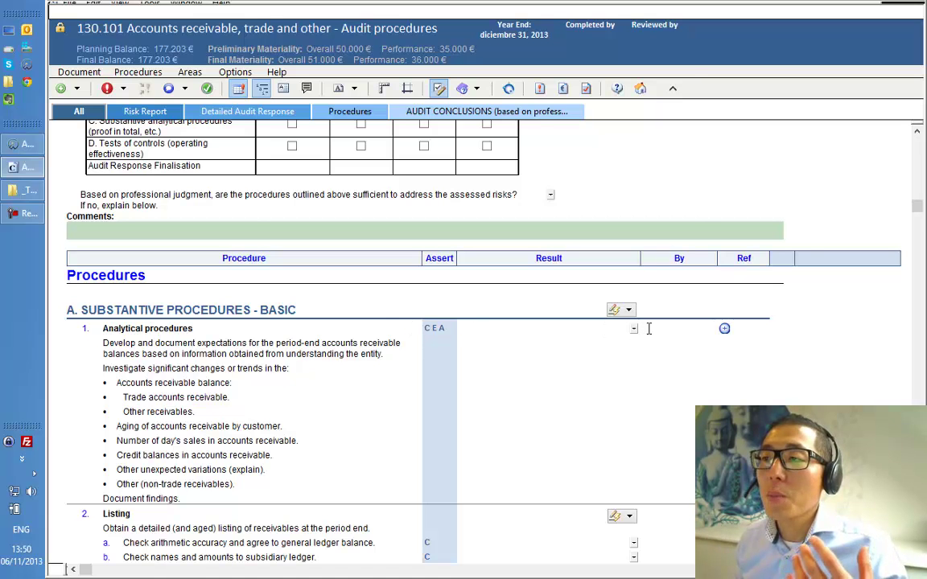
- Add a reference to document 130, Receivables, current leadsheet, to procedure 1, Analytical procedures
{"action": "left_click", "coordinate": [725, 329]}
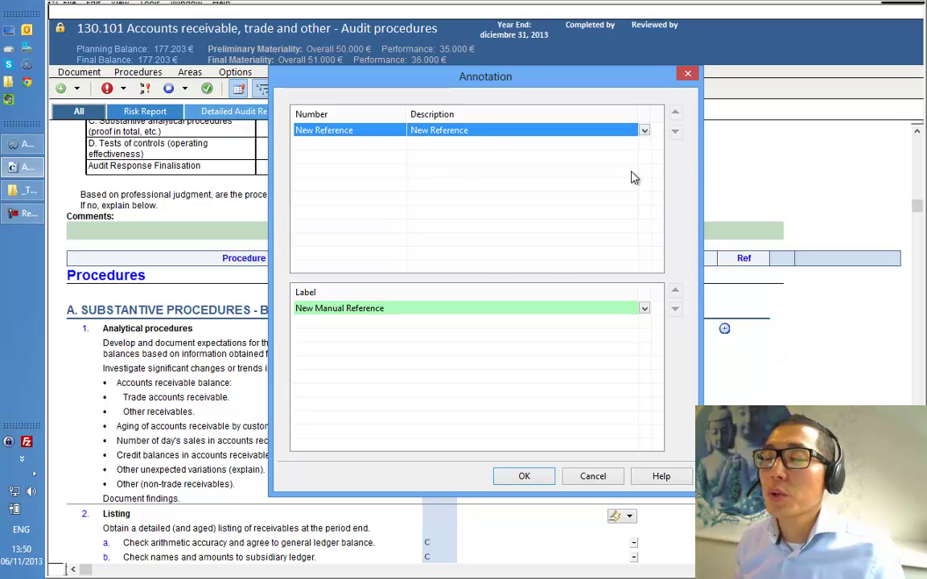
{"action": "left_click", "coordinate": [644, 130]}
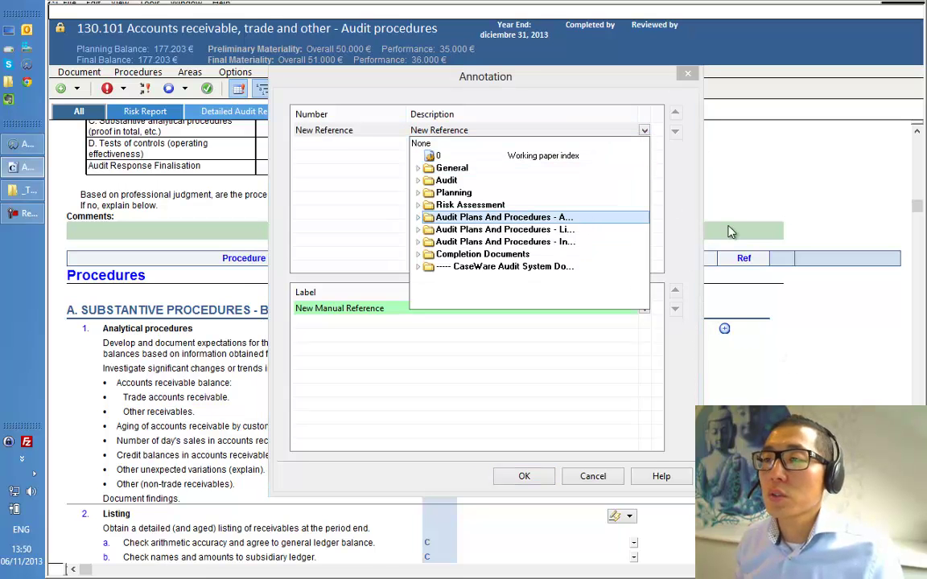
{"action": "left_click", "coordinate": [418, 217]}
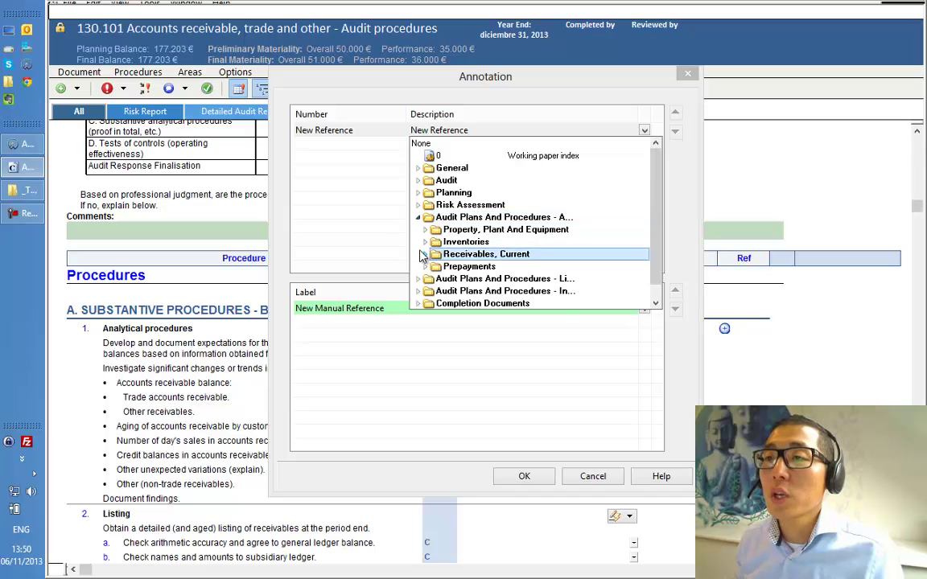
{"action": "left_click", "coordinate": [423, 255]}
{"action": "left_click", "coordinate": [439, 264]}
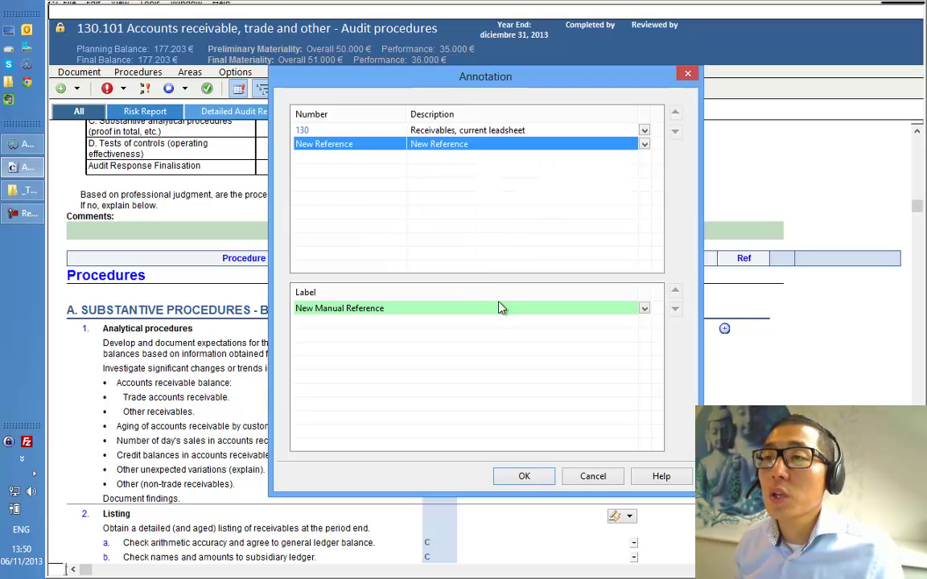
{"action": "left_click", "coordinate": [527, 476]}
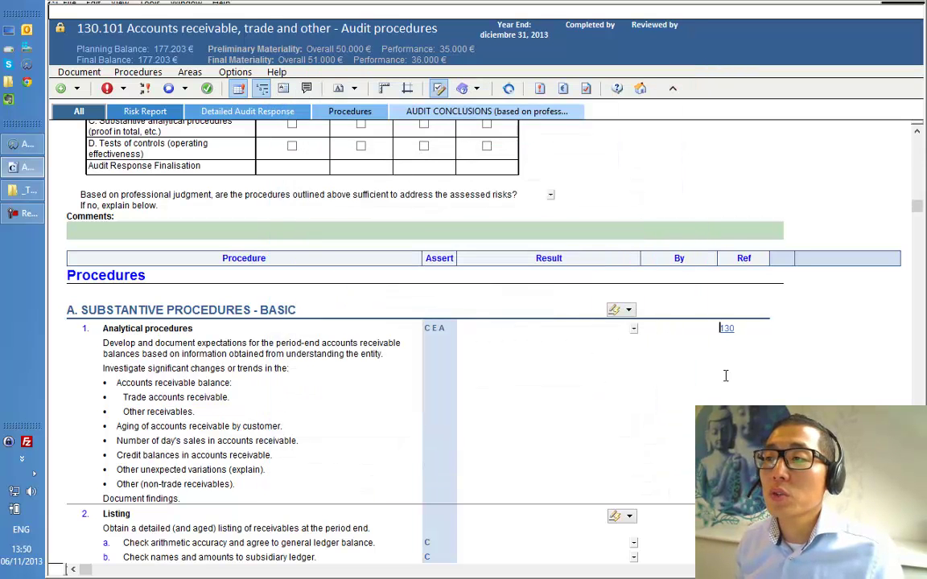
- Open leadsheet 130 from its reference and write a memo beneath it with the lines "Summary", "ldsjlkds" and "sdlfjdl"
{"action": "left_click", "coordinate": [732, 333]}
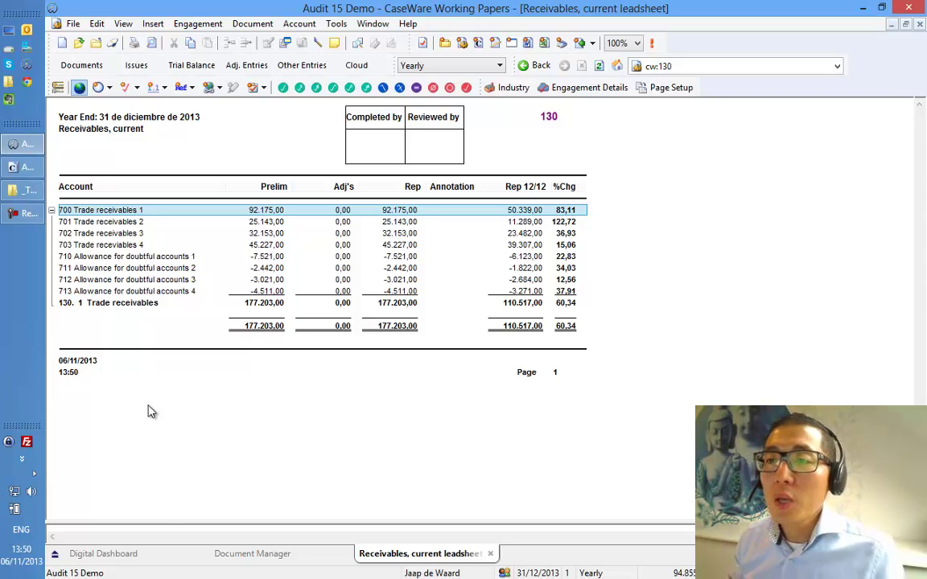
{"action": "left_click_drag", "start_coordinate": [160, 521], "coordinate": [159, 455]}
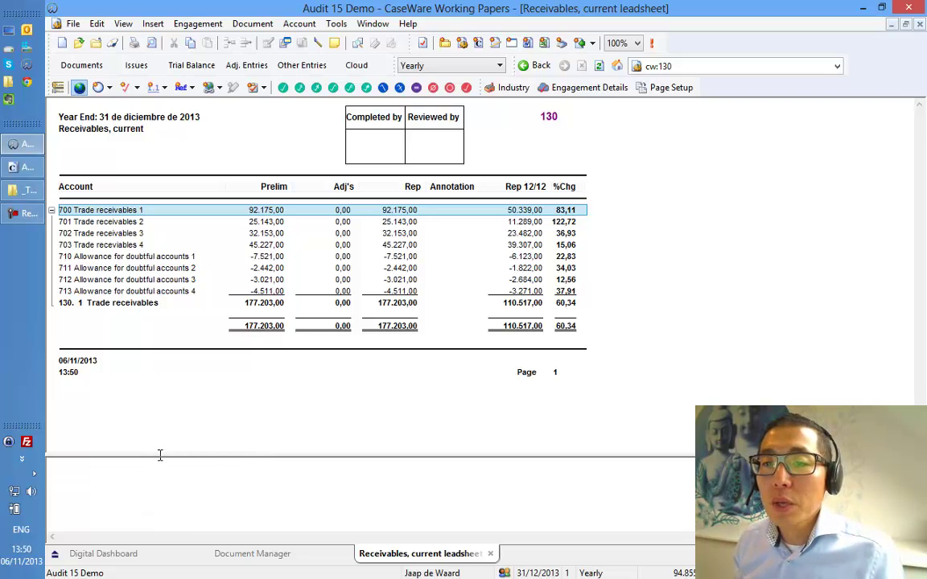
{"action": "left_click", "coordinate": [159, 475]}
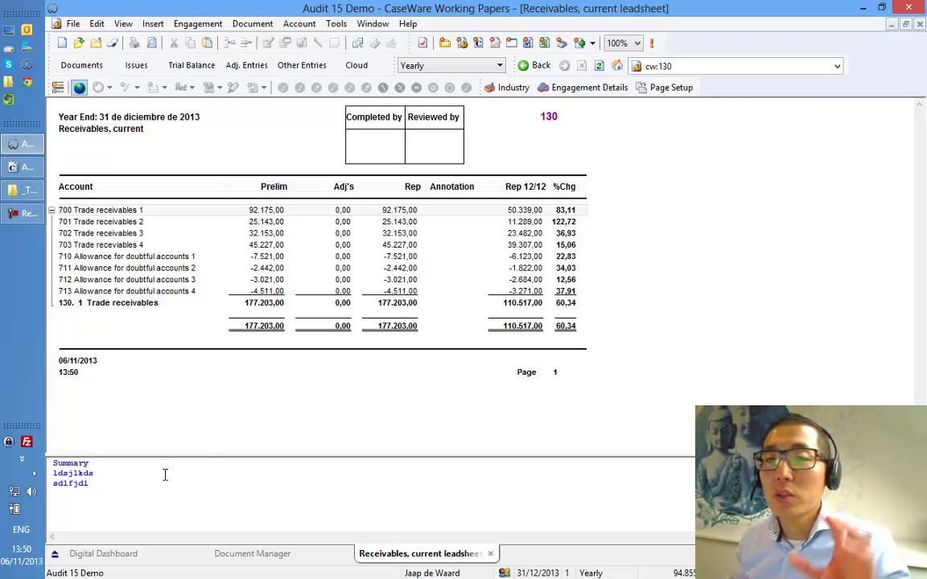
{"action": "left_click_drag", "start_coordinate": [200, 457], "coordinate": [198, 479]}
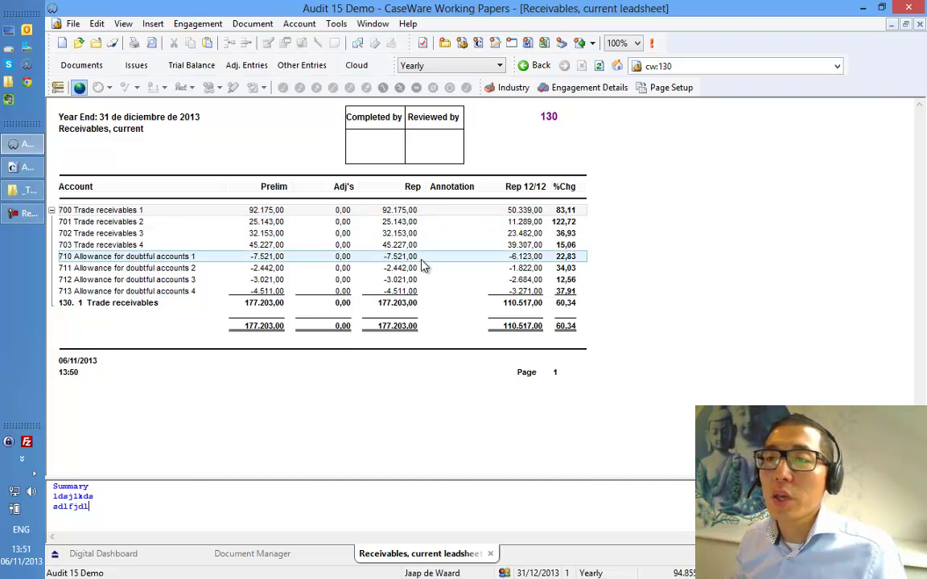
- Annotate account 700 Trade receivables 1 with the global note "lkdjfdsl;fd ;lsk;lfd ds;fksd f;lsd s;ldkf; ds" and preview the note
{"action": "left_click", "coordinate": [431, 209]}
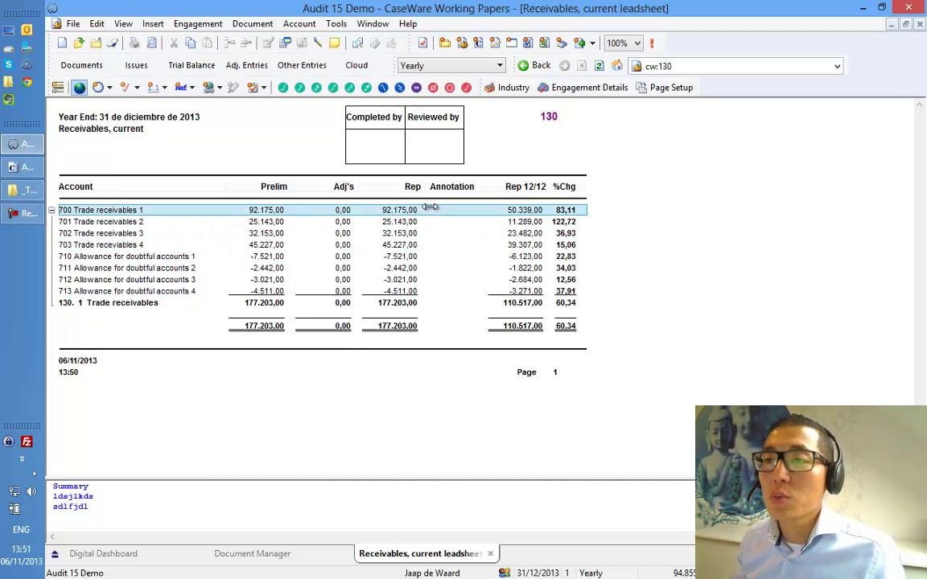
{"action": "left_click", "coordinate": [97, 88]}
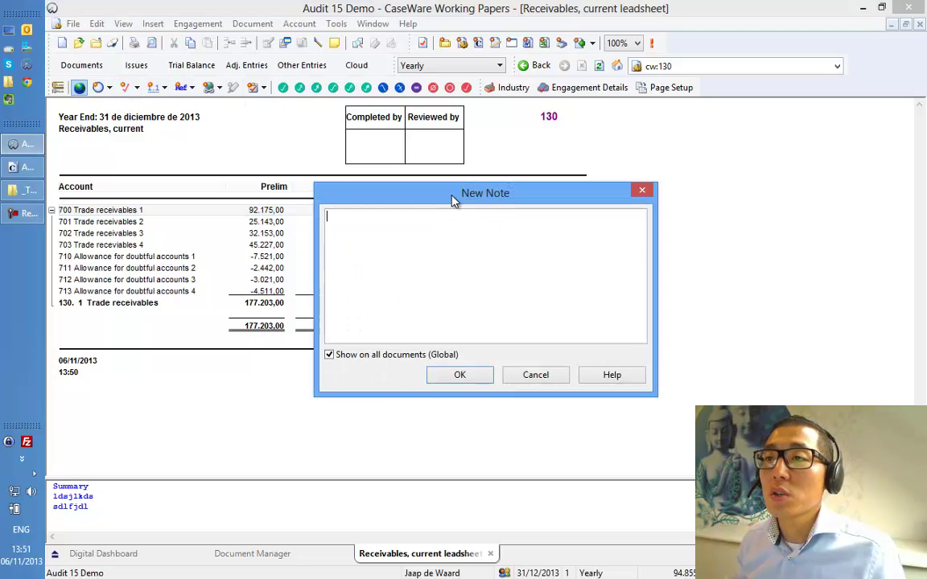
{"action": "left_click_drag", "start_coordinate": [453, 201], "coordinate": [502, 305]}
{"action": "type", "text": "lkdjfdsl;fd ;lsk;lfd ds;fksd f;lsd s;ldkf; ds"}
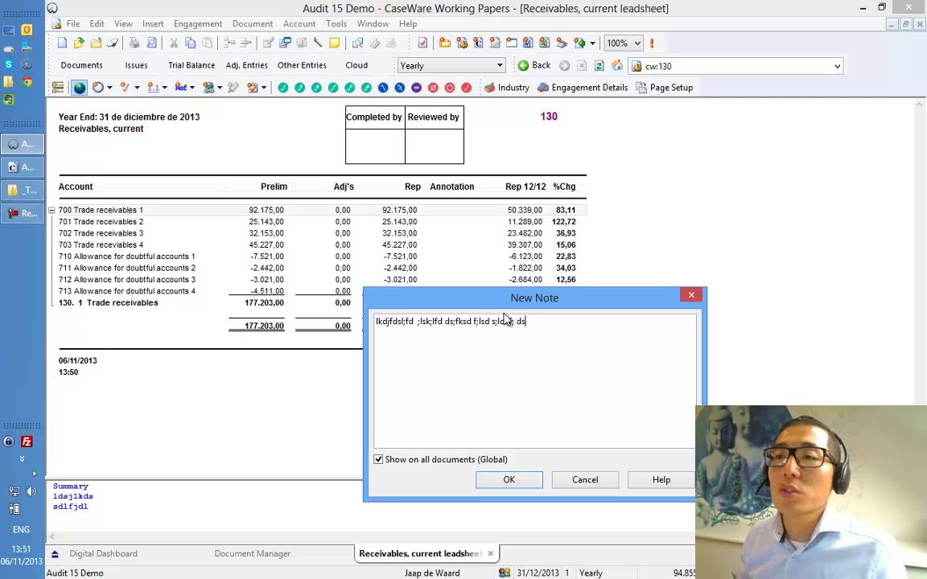
{"action": "left_click", "coordinate": [508, 479]}
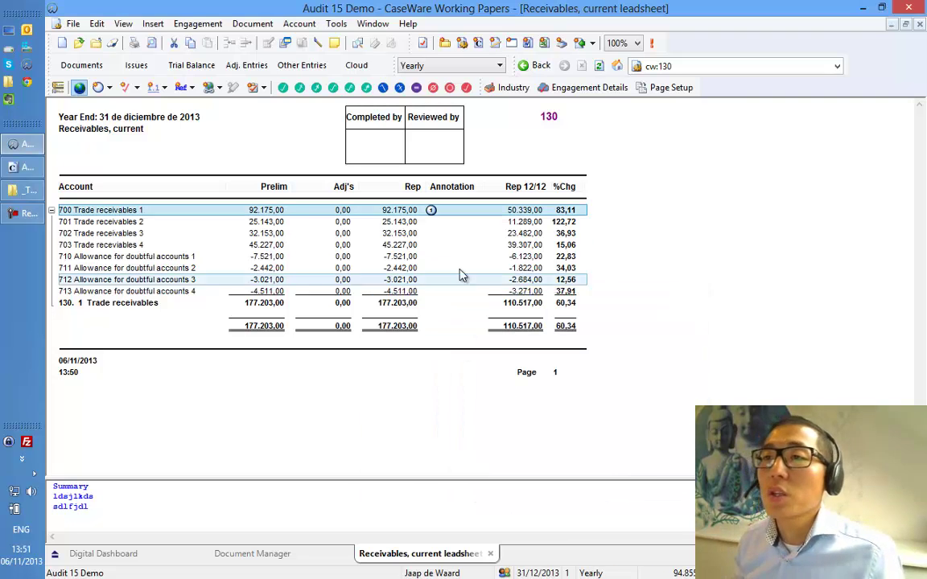
{"action": "mouse_move", "coordinate": [432, 212]}
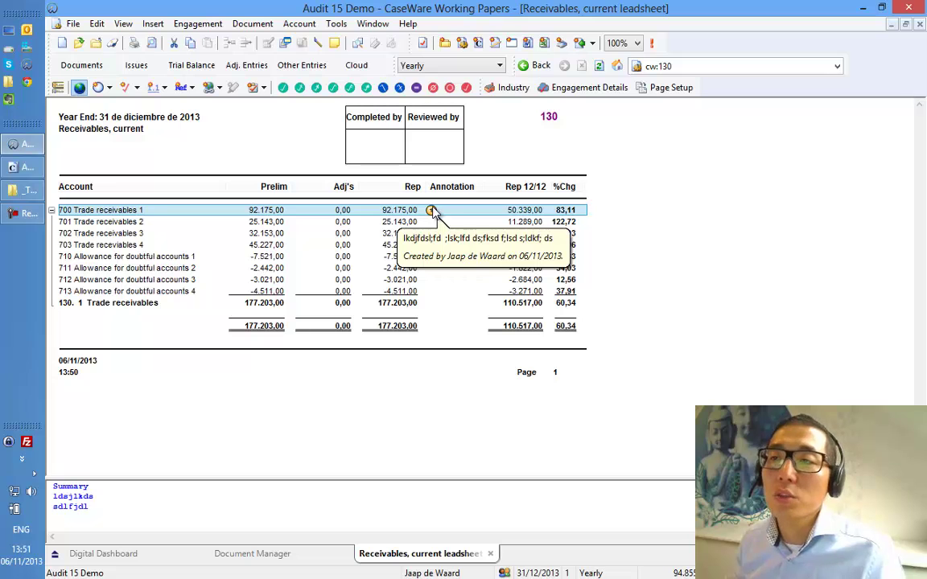
- Annotate account 703 Trade receivables 4 with the note "ds;lfk;sld ;fds"
{"action": "left_click", "coordinate": [418, 245]}
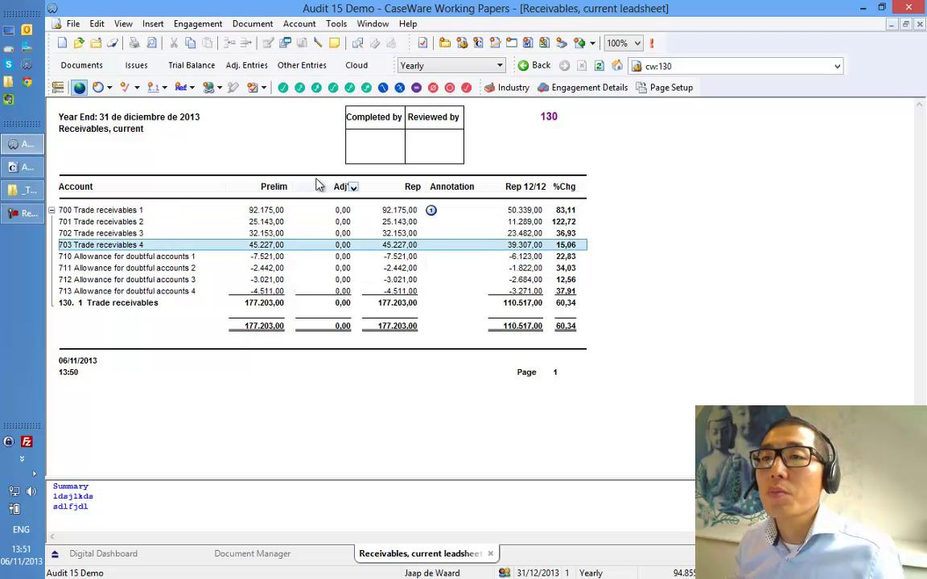
{"action": "left_click", "coordinate": [98, 88]}
{"action": "type", "text": "ds;lfjsdl ;fds"}
{"action": "left_click", "coordinate": [447, 378]}
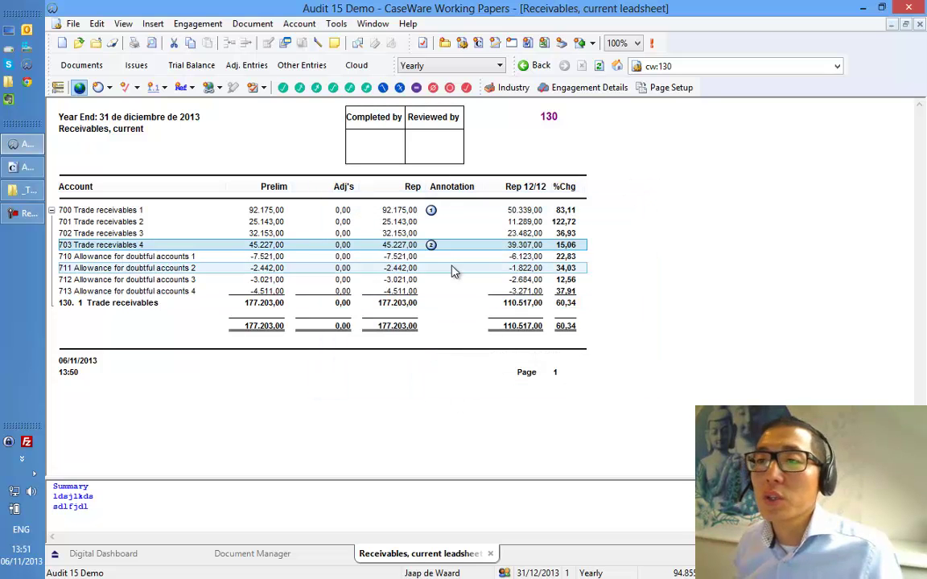
- Annotate account 701 Trade receivables 2 with the note "dsf;lsd'; fds'lf ds'" and review the list of all notes for the leadsheet
{"action": "left_click", "coordinate": [403, 221]}
{"action": "left_click", "coordinate": [98, 87]}
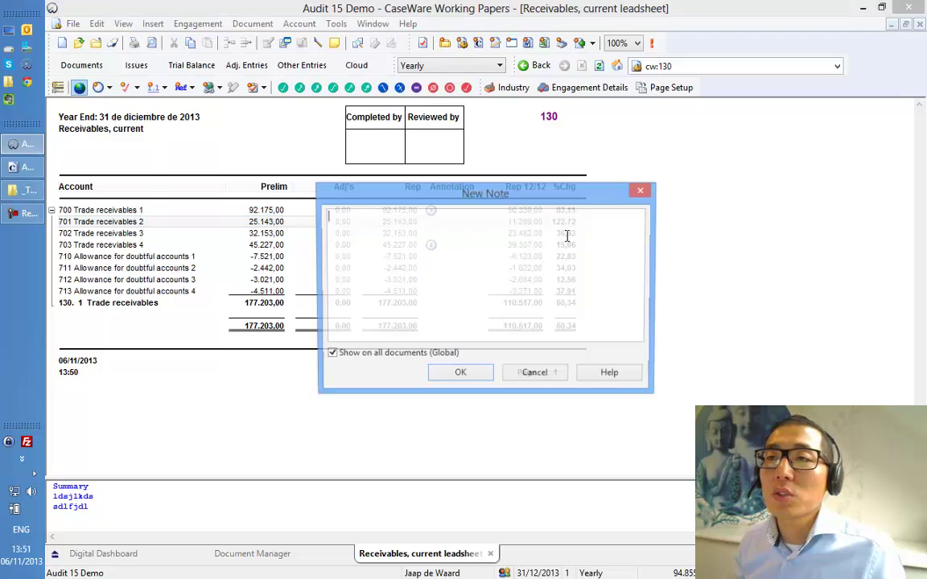
{"action": "type", "text": "dsf;lsd'; fds'lf ds'"}
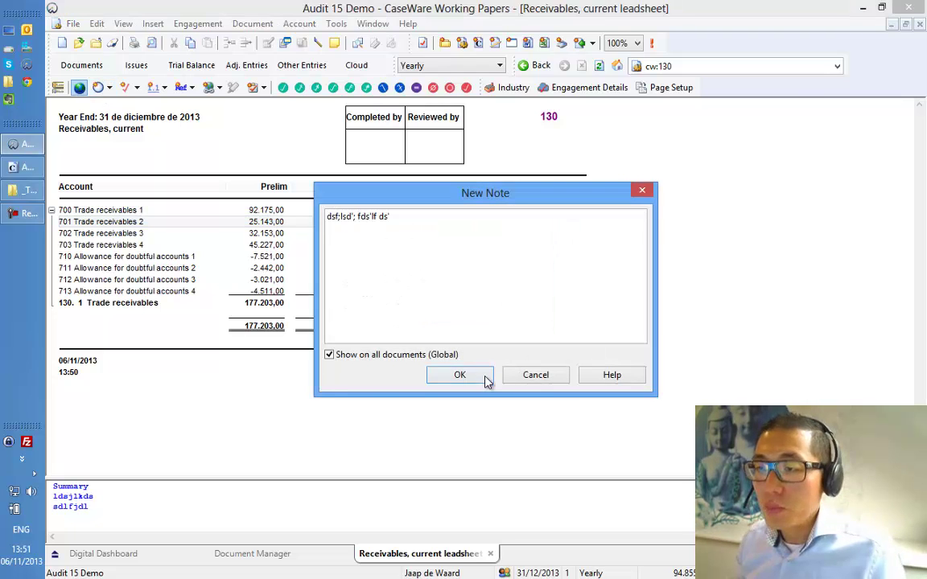
{"action": "left_click", "coordinate": [459, 375]}
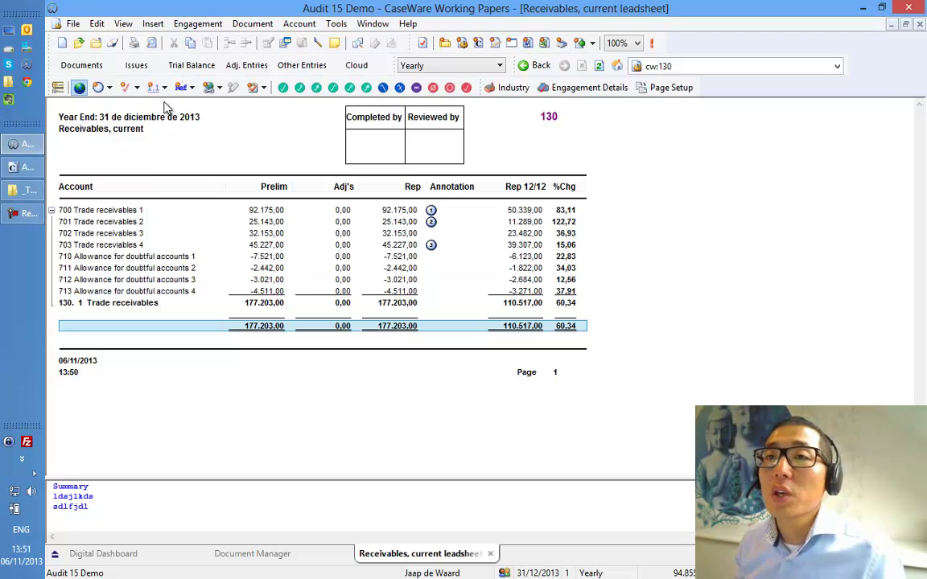
{"action": "left_click", "coordinate": [59, 90]}
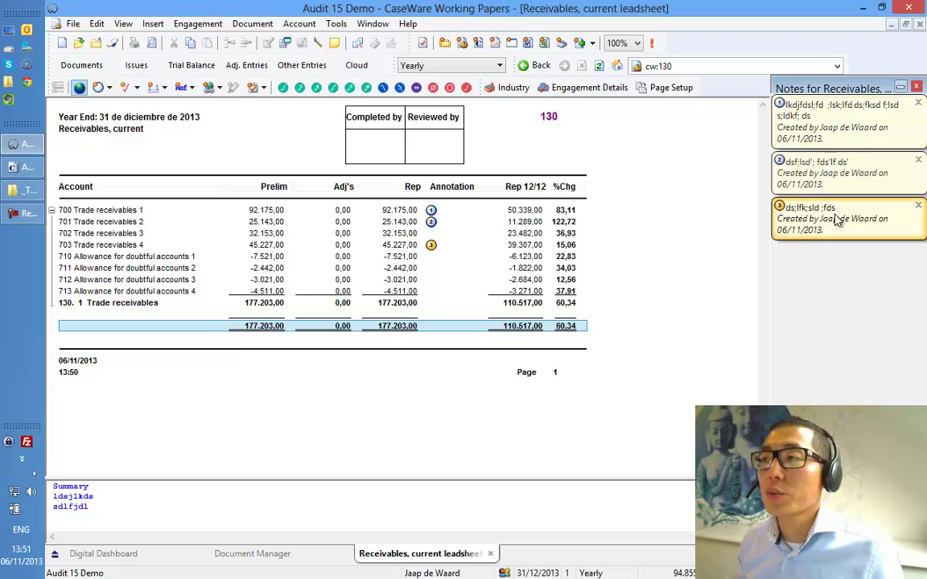
{"action": "left_click", "coordinate": [916, 89]}
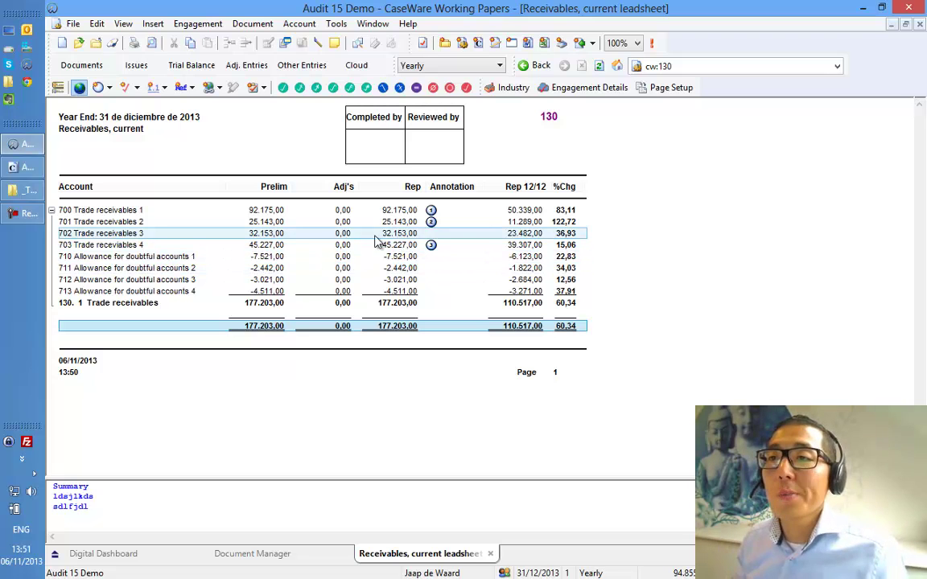
- Apply the first green tickmark to accounts 700, 701 and 702 Trade receivables together
{"action": "left_click", "coordinate": [137, 211]}
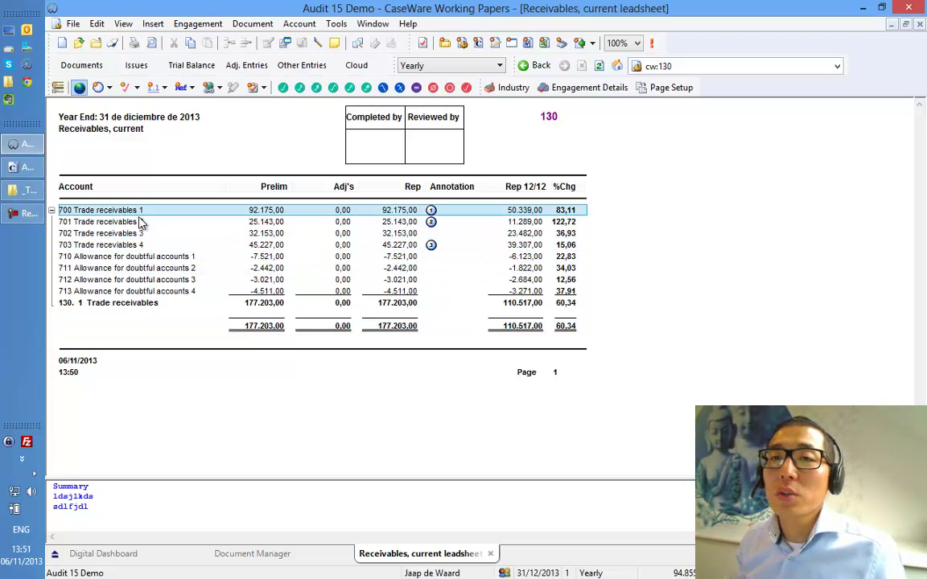
{"action": "left_click", "coordinate": [139, 235], "text": "shift"}
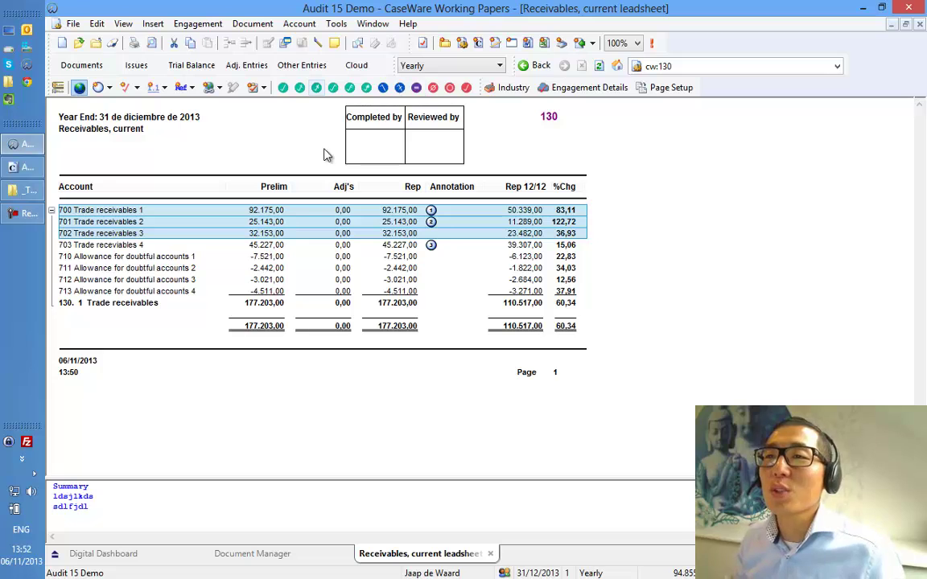
{"action": "left_click", "coordinate": [284, 89]}
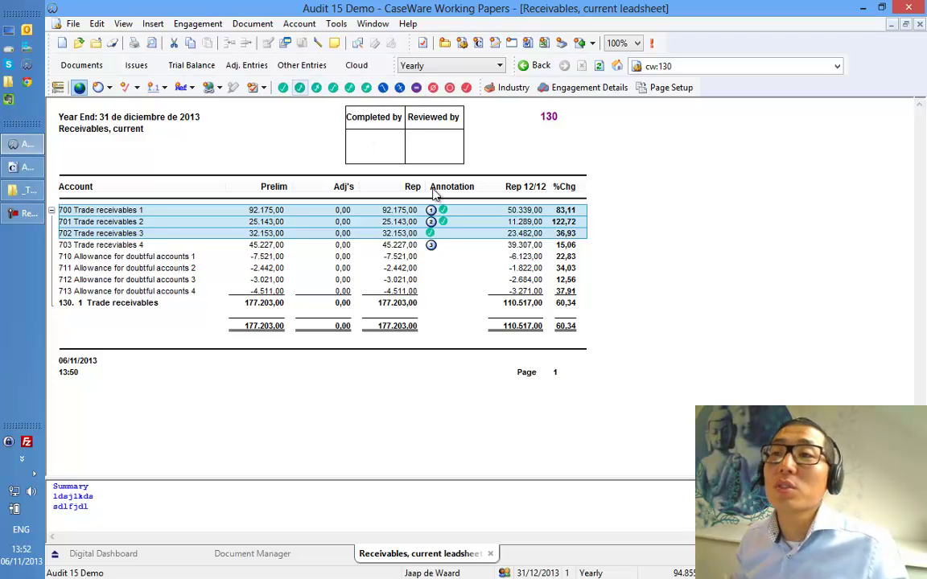
- Apply the blue backslash tickmark plus the red crossed-circle and red check tickmarks to allowance accounts 711 and 712
{"action": "left_click", "coordinate": [402, 267]}
{"action": "left_click", "coordinate": [398, 283], "text": "ctrl"}
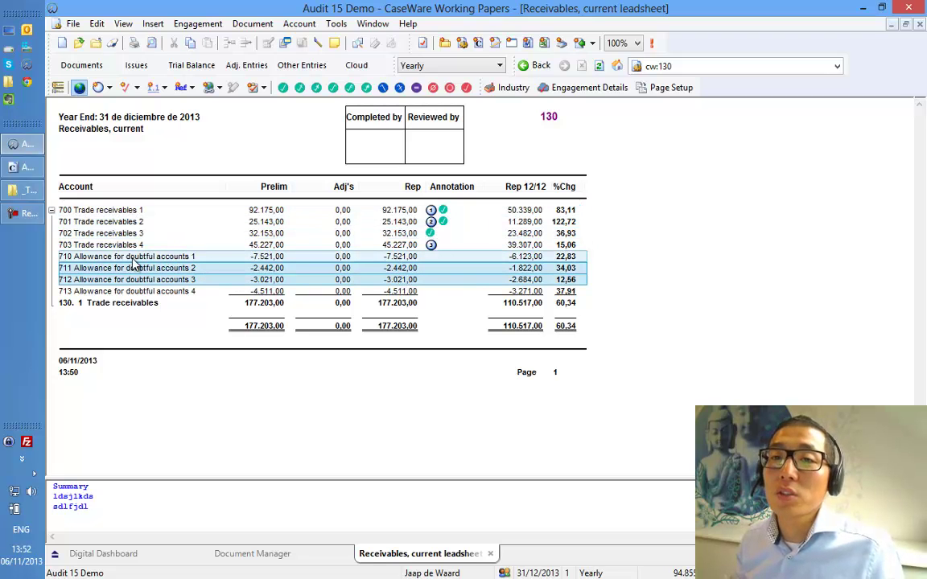
{"action": "left_click", "coordinate": [384, 87]}
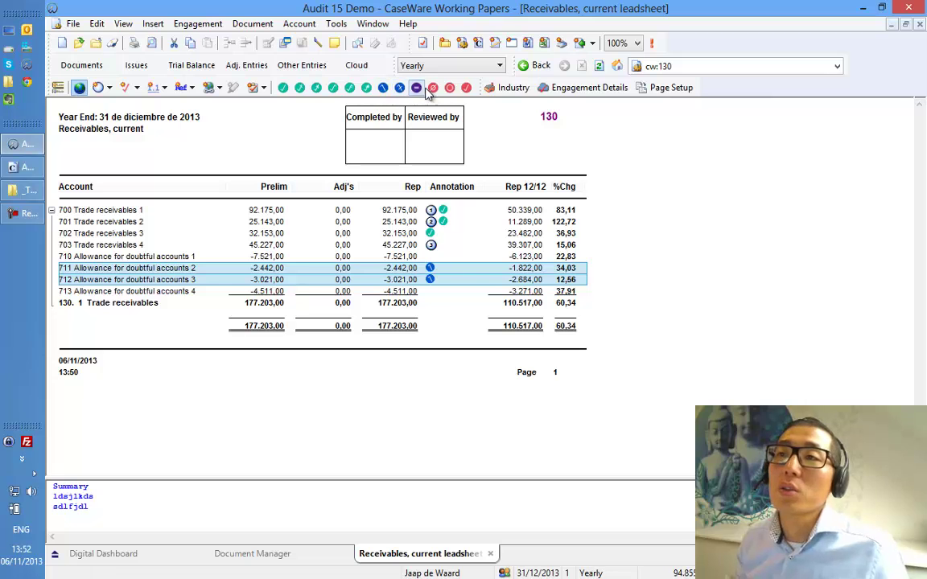
{"action": "left_click", "coordinate": [450, 87]}
{"action": "left_click", "coordinate": [466, 88]}
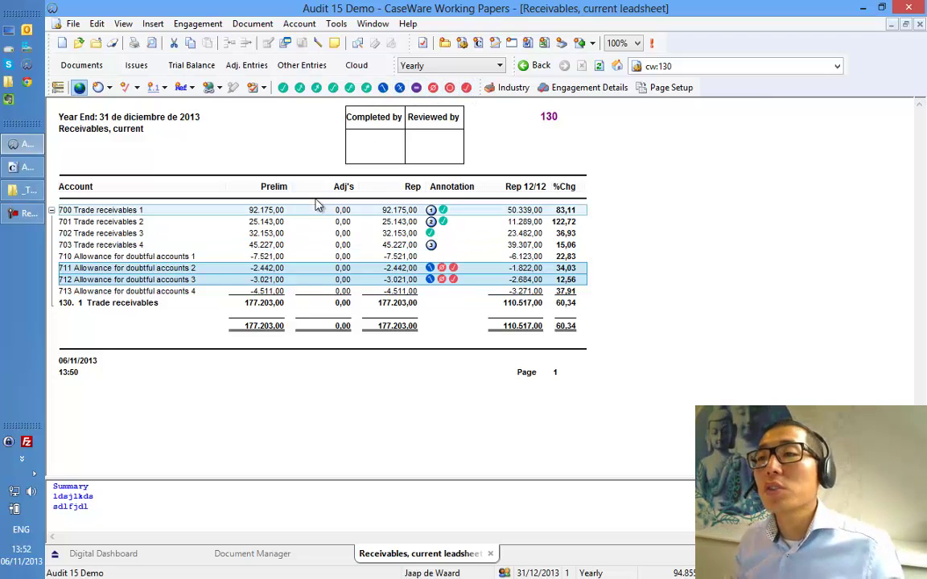
- Define a new tickmark with the text OK, a purple circled check symbol and a first name as its name, and close the tickmark list
{"action": "left_click", "coordinate": [211, 25]}
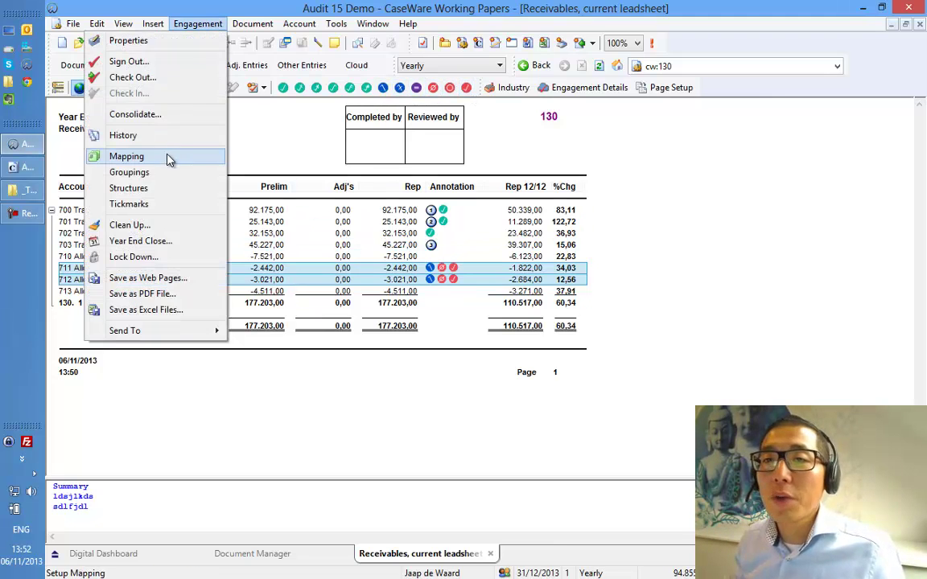
{"action": "left_click", "coordinate": [151, 205]}
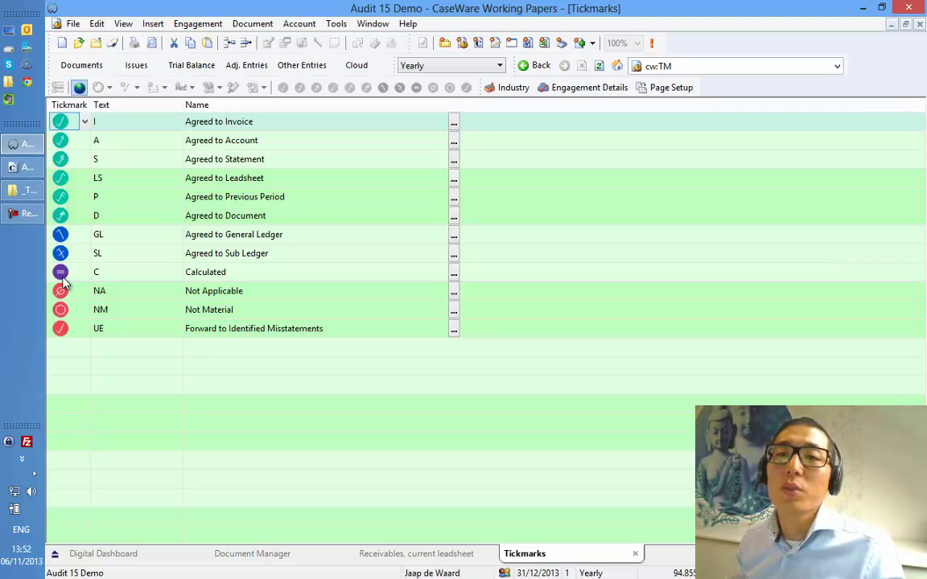
{"action": "left_click", "coordinate": [94, 352]}
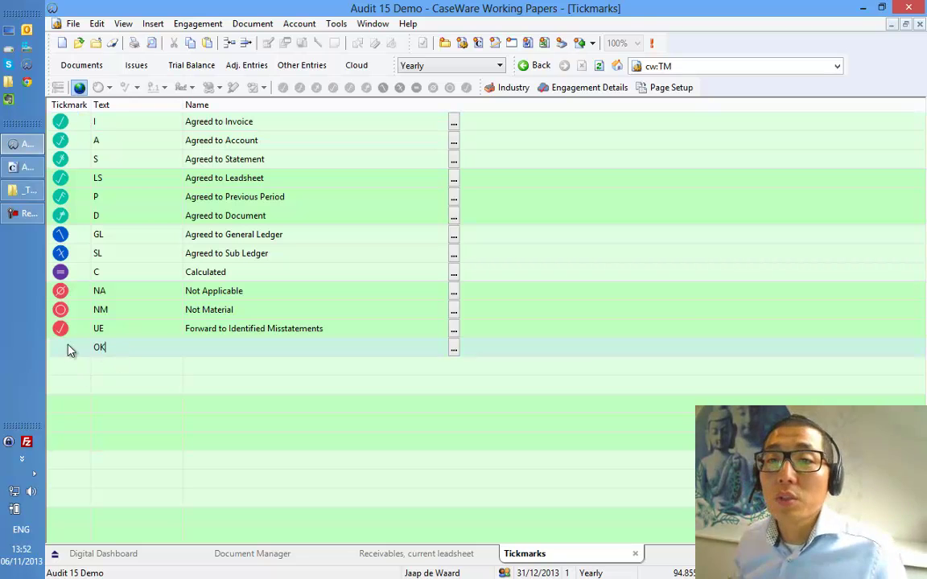
{"action": "left_click", "coordinate": [68, 350]}
{"action": "left_click", "coordinate": [84, 348]}
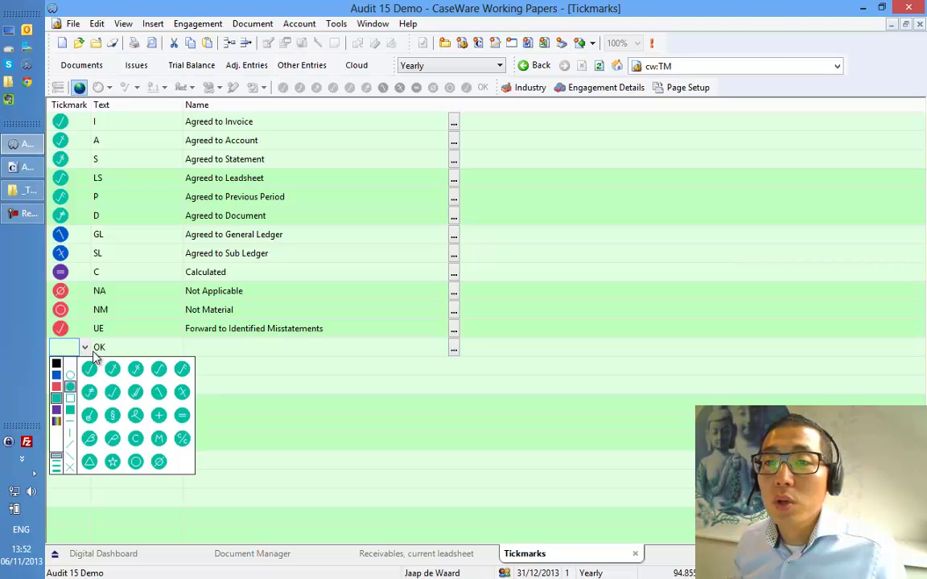
{"action": "left_click", "coordinate": [57, 409]}
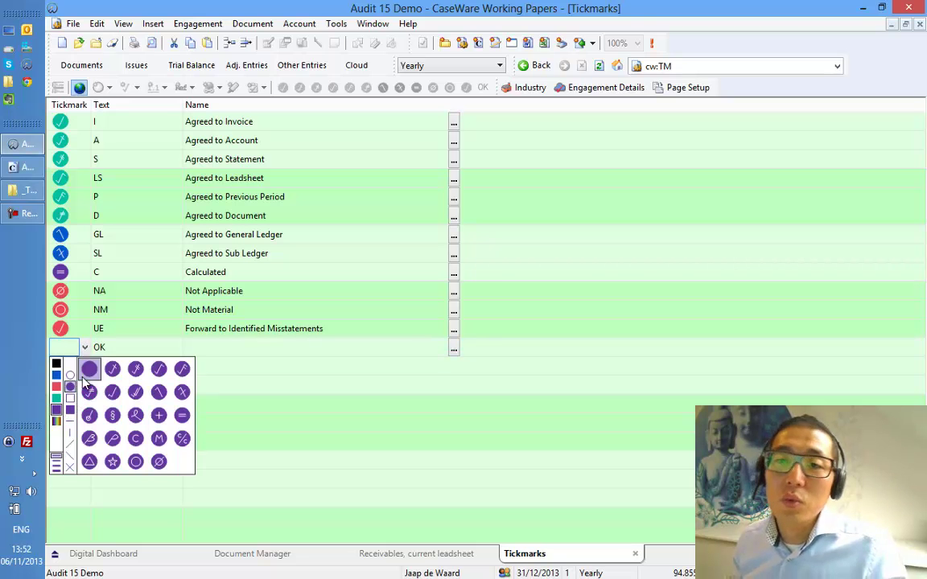
{"action": "left_click", "coordinate": [159, 368]}
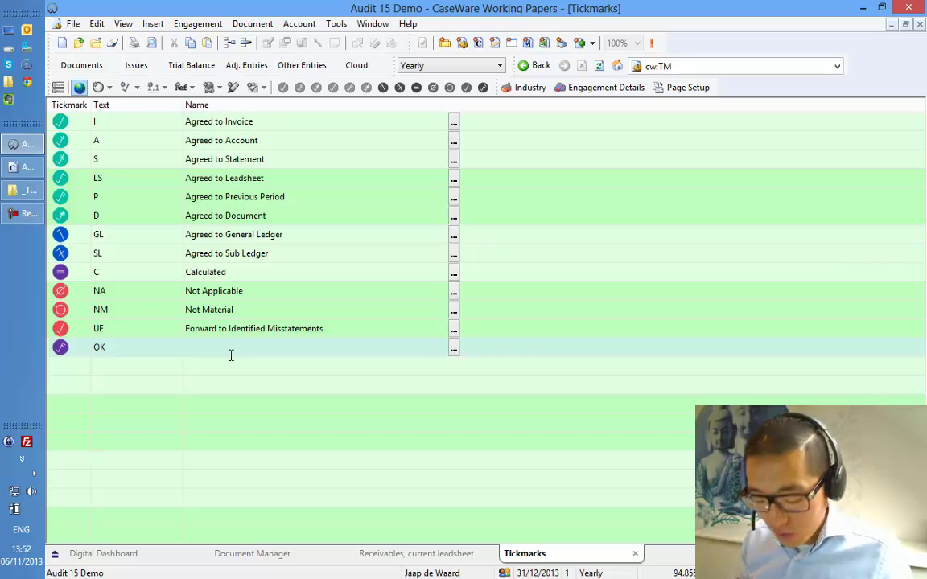
{"action": "type", "text": "Jaap"}
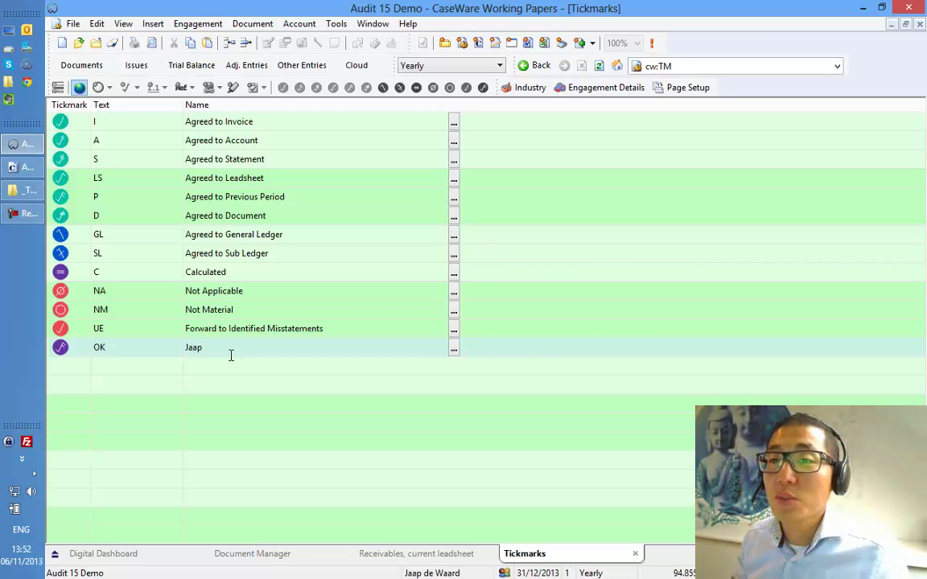
{"action": "key", "text": "Return"}
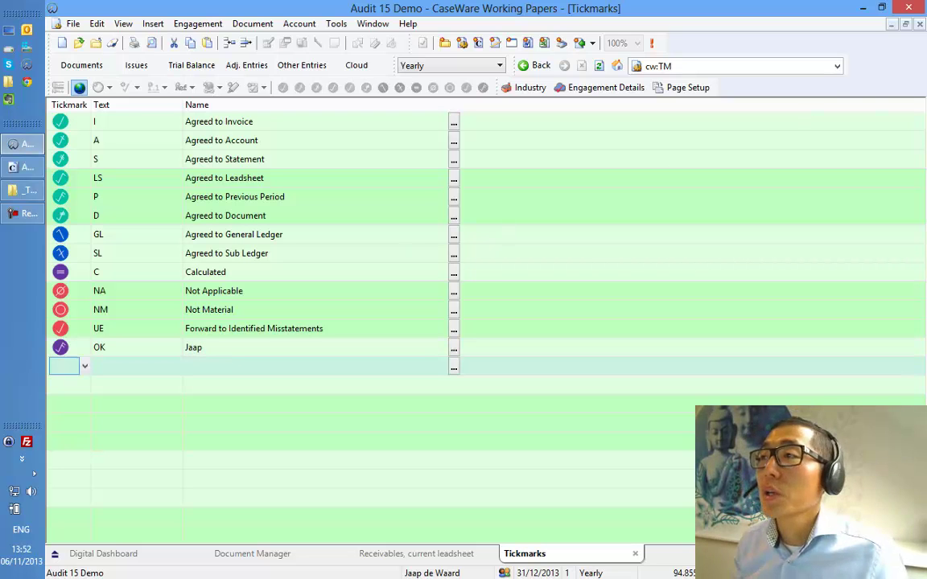
{"action": "key", "text": "ctrl+F4"}
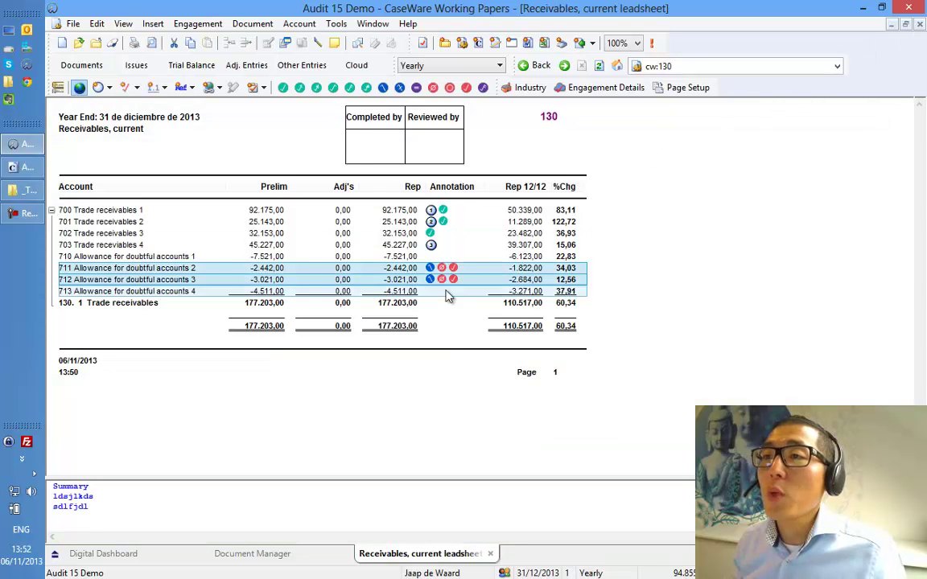
- Apply the new purple tickmark to account 713 Allowance for doubtful accounts 4 and enlarge the memo area below the leadsheet
{"action": "left_click", "coordinate": [440, 293]}
{"action": "left_click", "coordinate": [433, 87]}
{"action": "left_click", "coordinate": [431, 292]}
{"action": "mouse_move", "coordinate": [432, 296]}
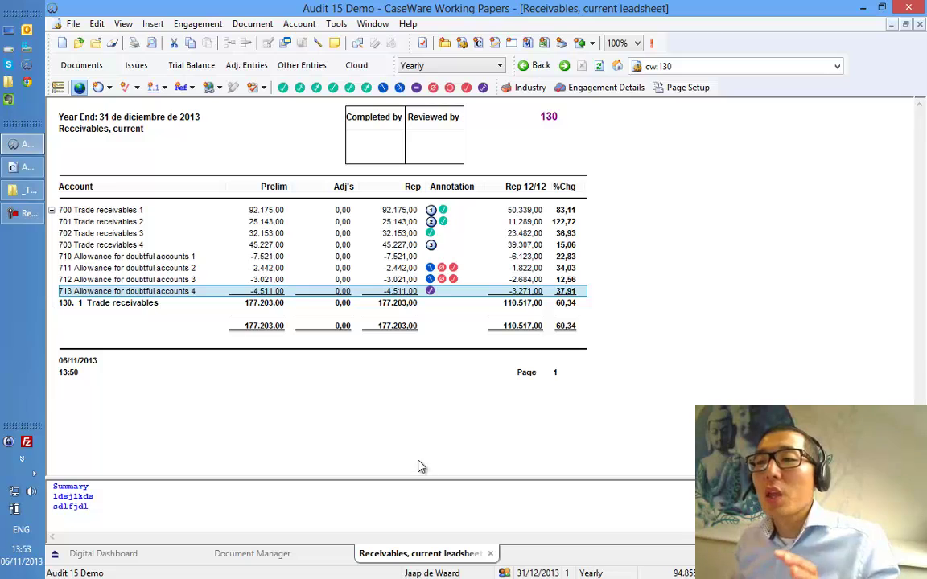
{"action": "left_click_drag", "start_coordinate": [417, 477], "coordinate": [416, 449]}
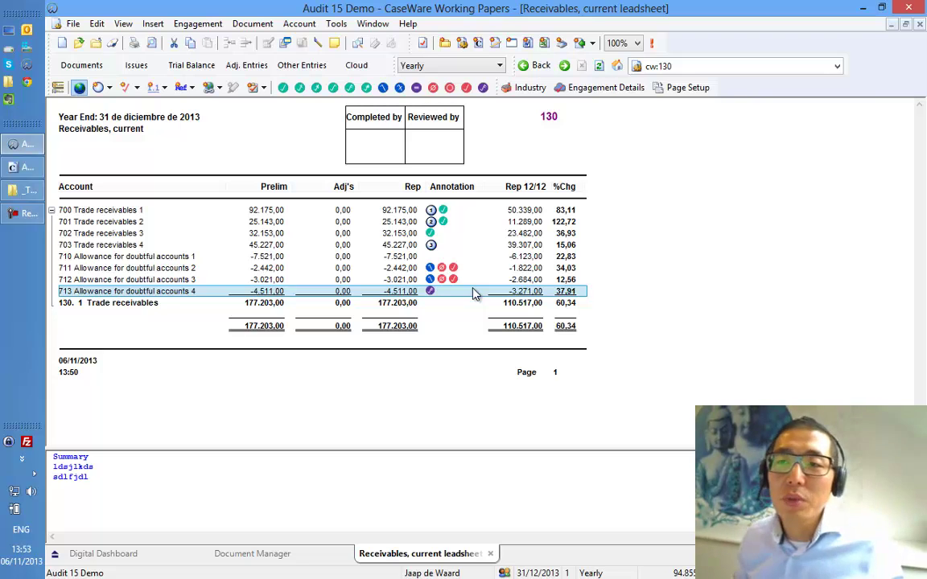
{"action": "left_click_drag", "start_coordinate": [475, 295], "coordinate": [326, 281]}
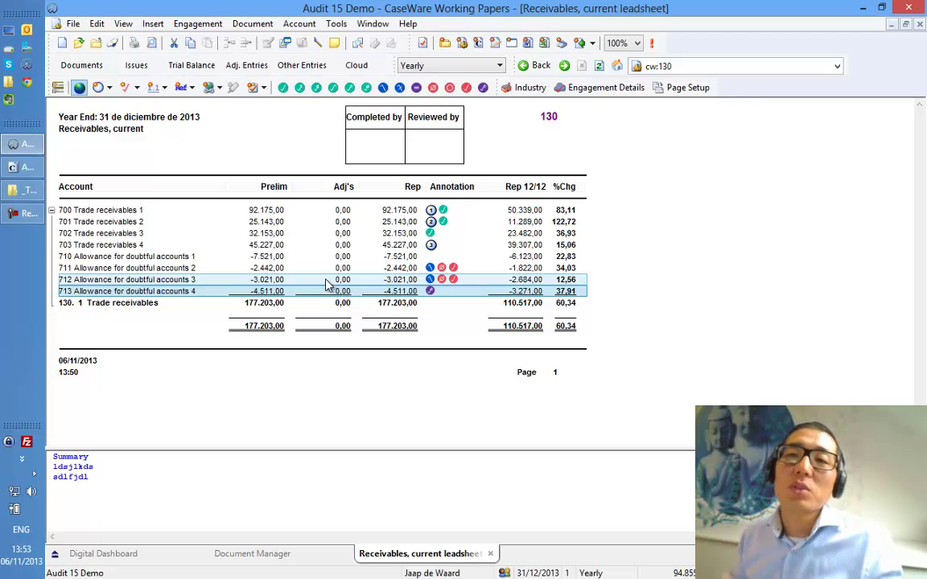
{"action": "left_click_drag", "start_coordinate": [327, 285], "coordinate": [163, 353]}
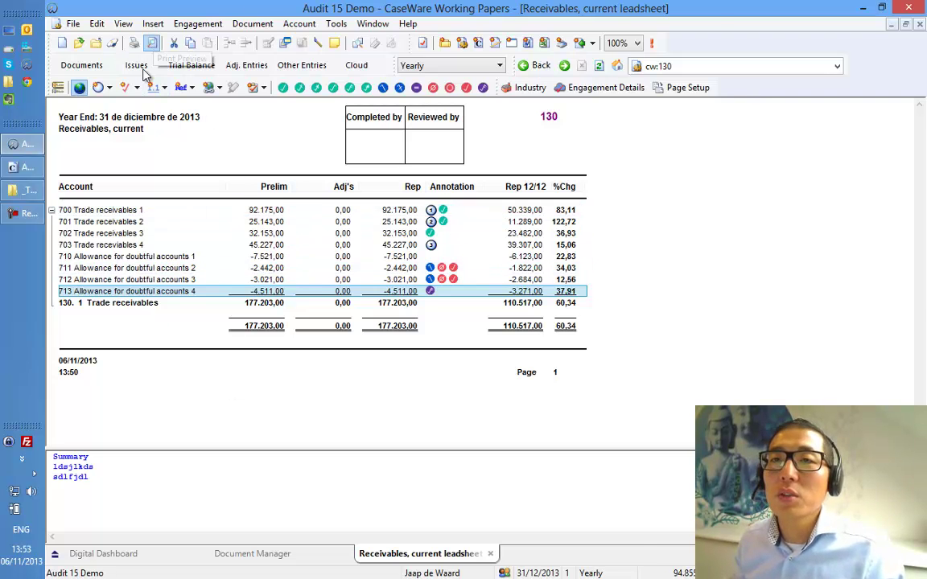
- Preview the printed receivables leadsheet and examine its memo, numbered notes and tickmark legend
{"action": "left_click", "coordinate": [152, 42]}
{"action": "left_click", "coordinate": [474, 278]}
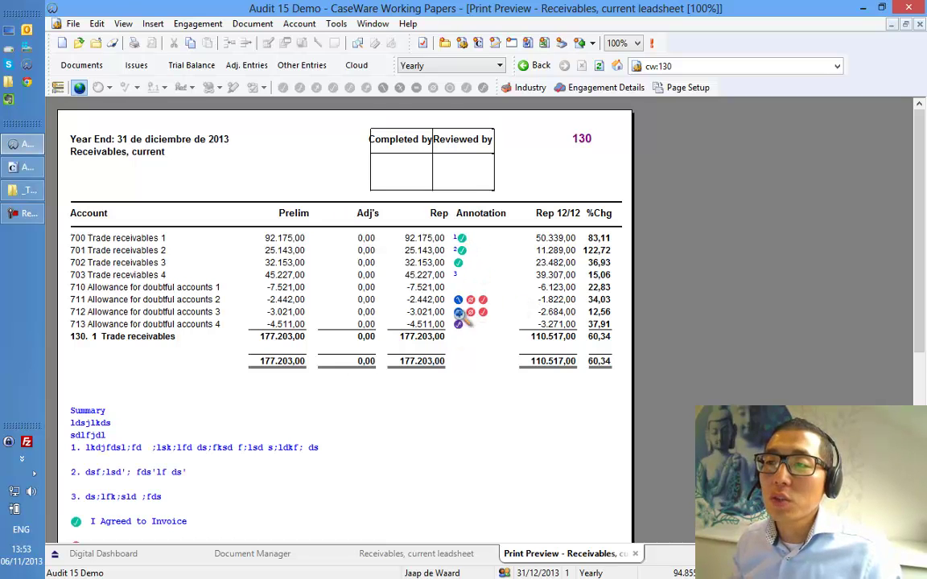
{"action": "scroll", "coordinate": [353, 346], "scroll_direction": "down", "scroll_amount": 3}
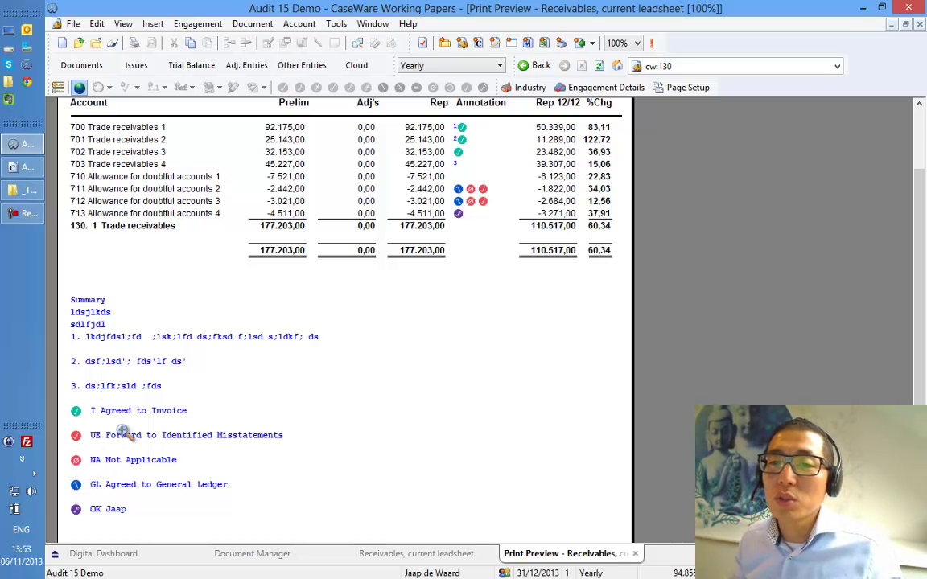
{"action": "scroll", "coordinate": [238, 365], "scroll_direction": "up", "scroll_amount": 1}
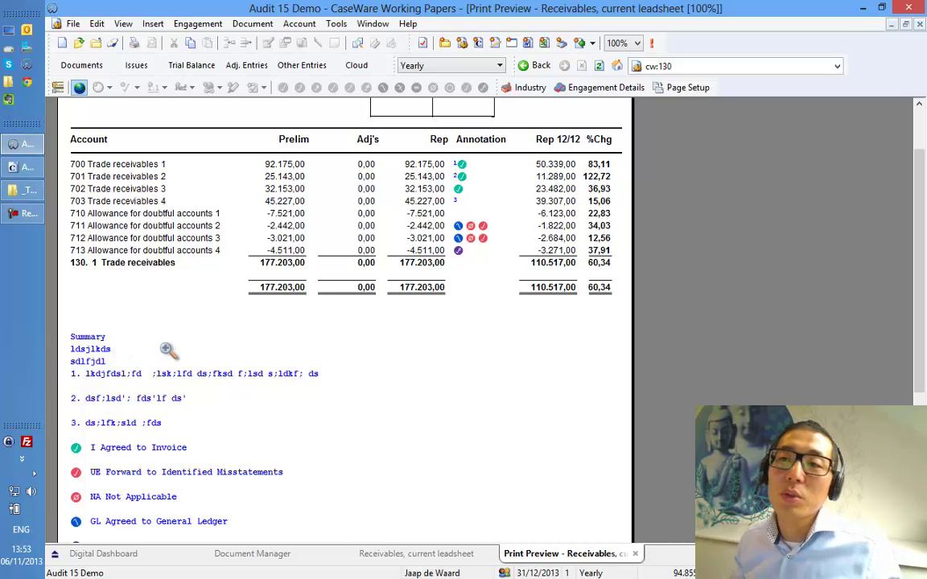
{"action": "scroll", "coordinate": [250, 357], "scroll_direction": "up", "scroll_amount": 2}
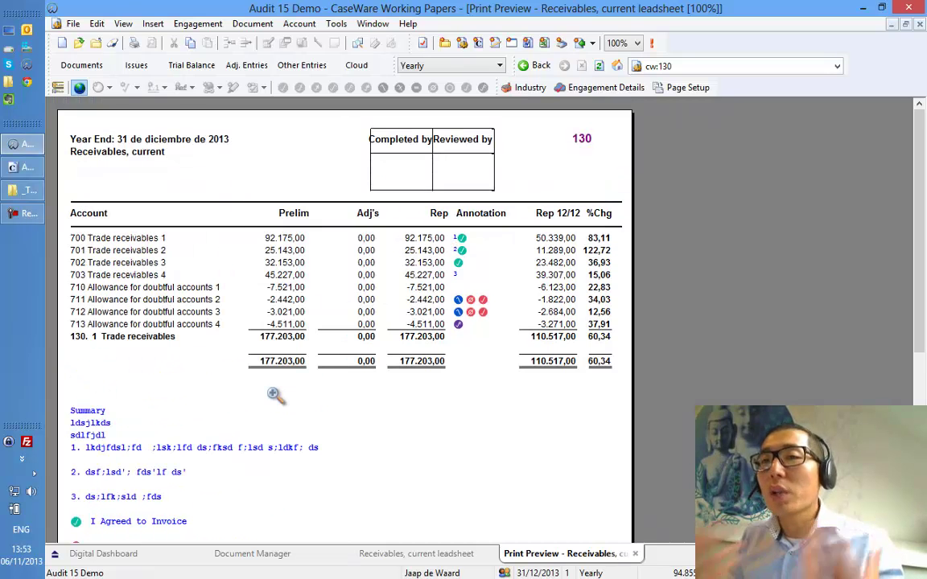
{"action": "key", "text": "Escape"}
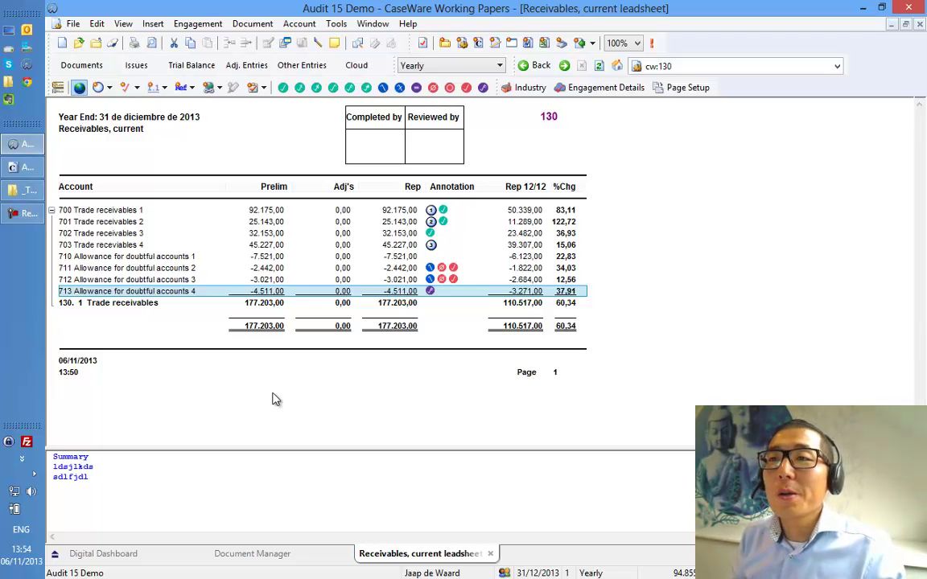
- Close the leadsheet and arrange the windows so the Document Manager sits beside the files on the desktop
{"action": "key", "text": "Escape"}
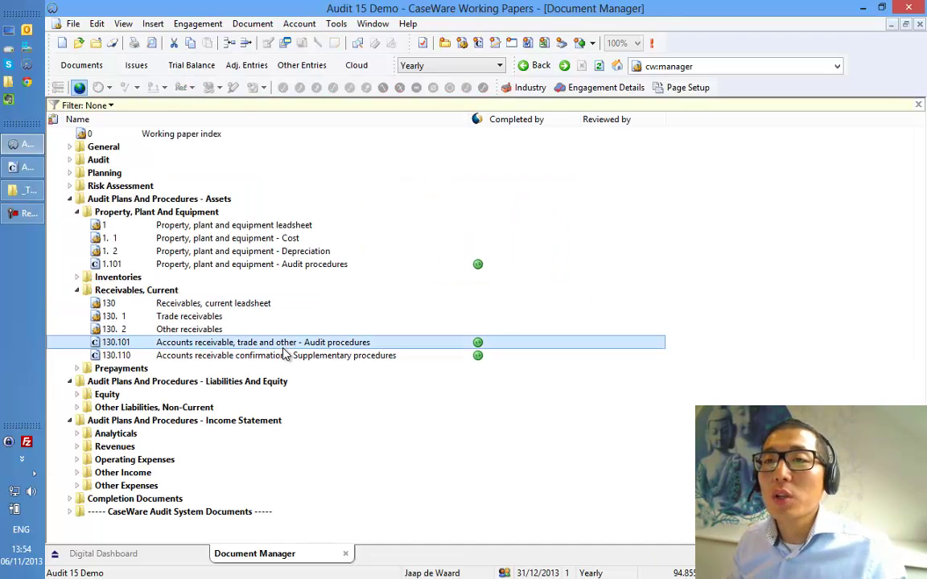
{"action": "double_click", "coordinate": [441, 8]}
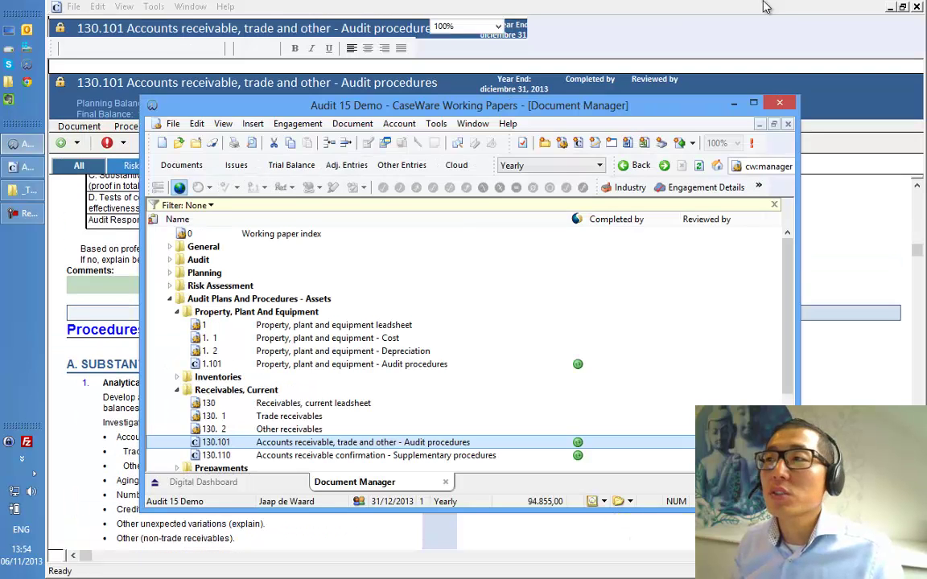
{"action": "left_click", "coordinate": [890, 6]}
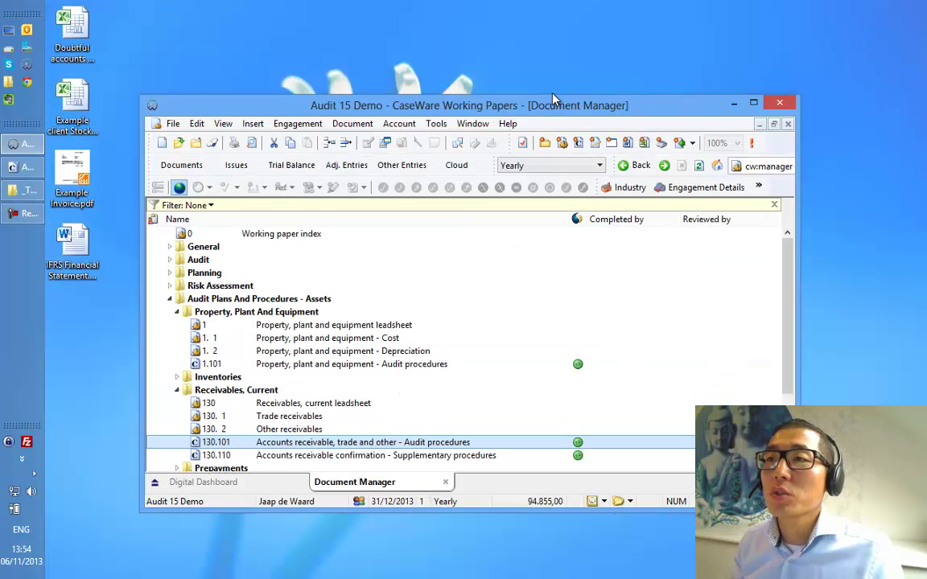
{"action": "left_click_drag", "start_coordinate": [551, 94], "coordinate": [394, 15]}
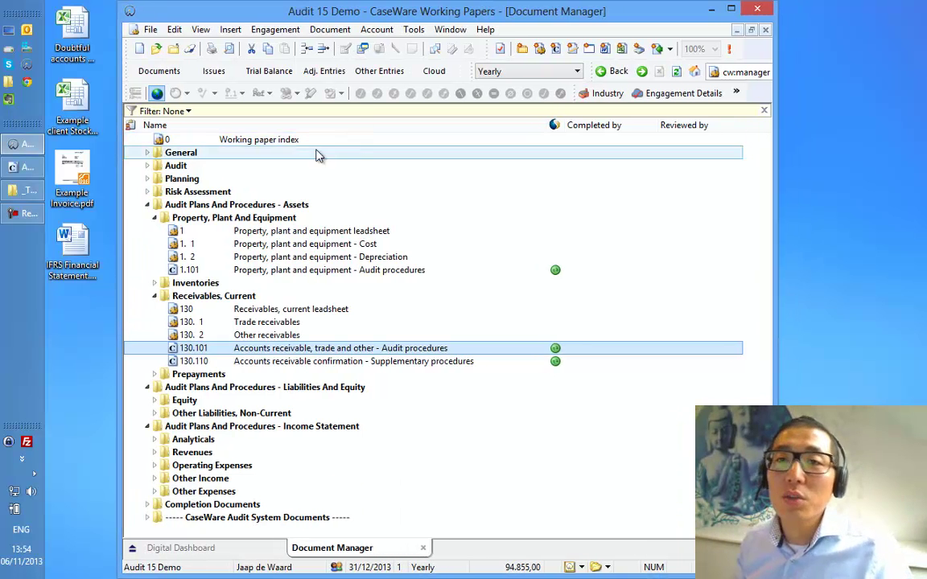
- Add both desktop Excel files, Example Invoice.pdf and IFRS Financial Statement.docx to the Receivables, Current folder
{"action": "left_click", "coordinate": [103, 24]}
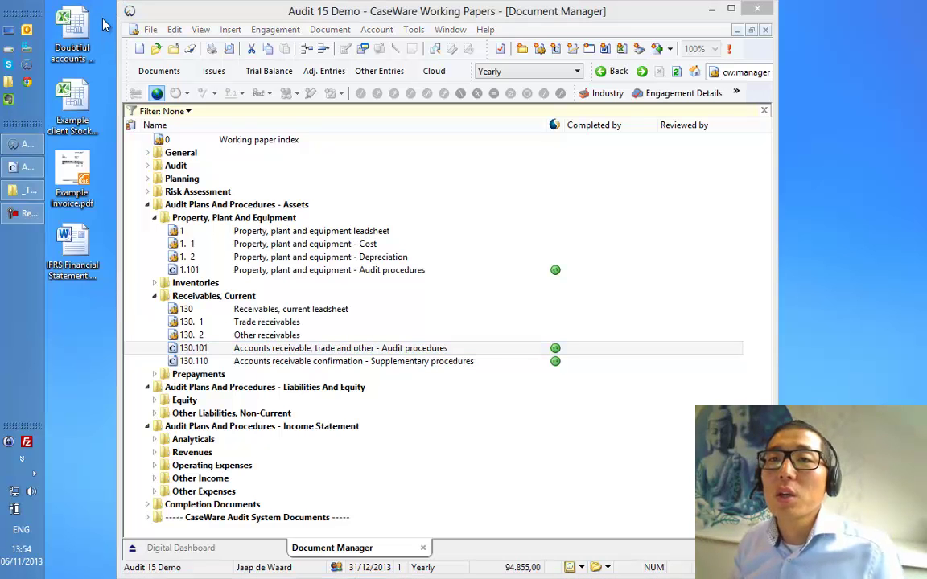
{"action": "left_click_drag", "start_coordinate": [79, 41], "coordinate": [249, 368]}
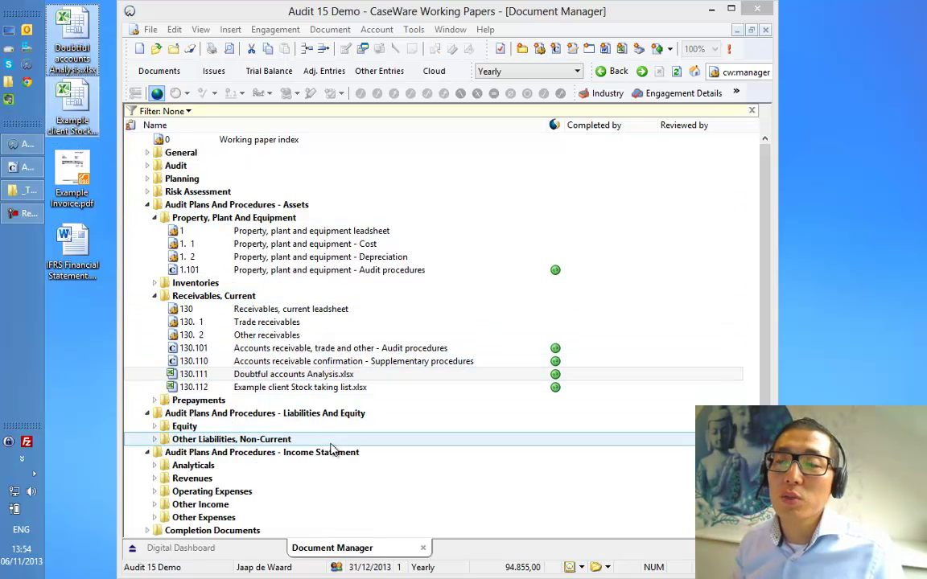
{"action": "left_click", "coordinate": [74, 179]}
{"action": "left_click_drag", "start_coordinate": [74, 178], "coordinate": [238, 369]}
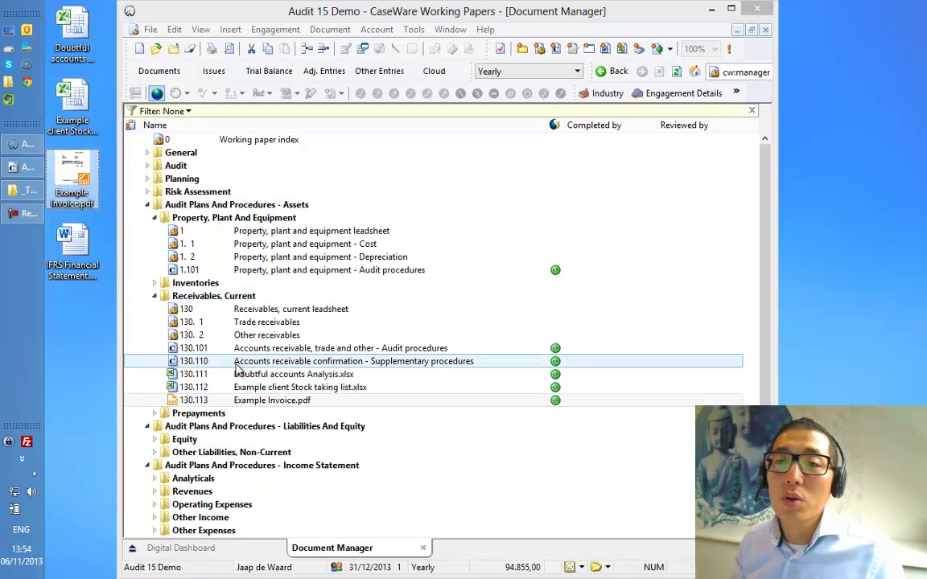
{"action": "left_click_drag", "start_coordinate": [72, 251], "coordinate": [269, 412]}
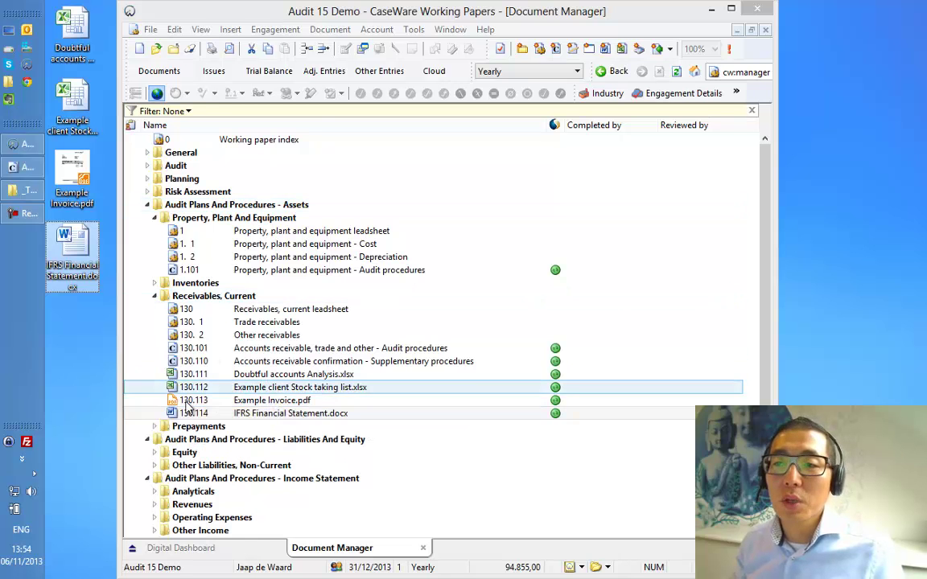
- Maximize the Document Manager window and open the Receivables, current leadsheet (130)
{"action": "double_click", "coordinate": [613, 11]}
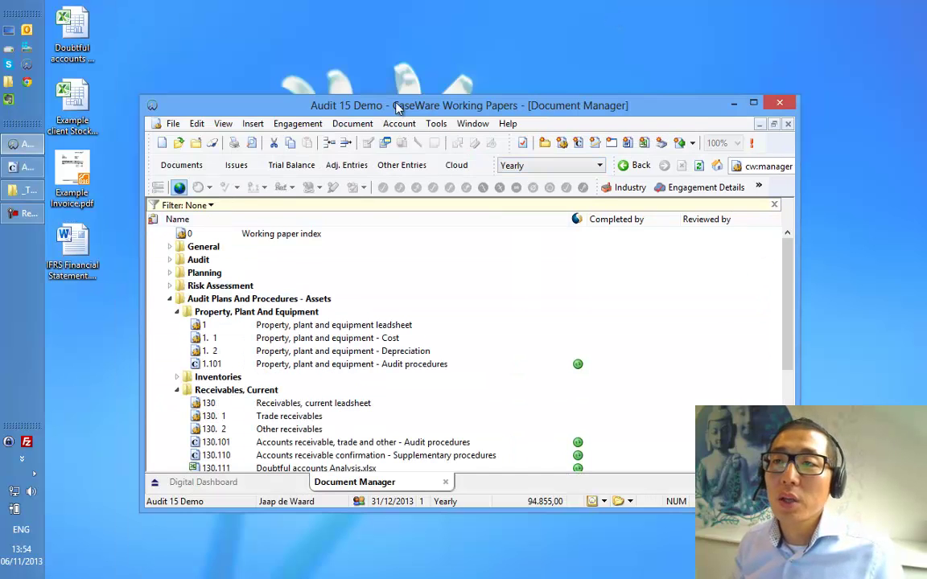
{"action": "double_click", "coordinate": [396, 105]}
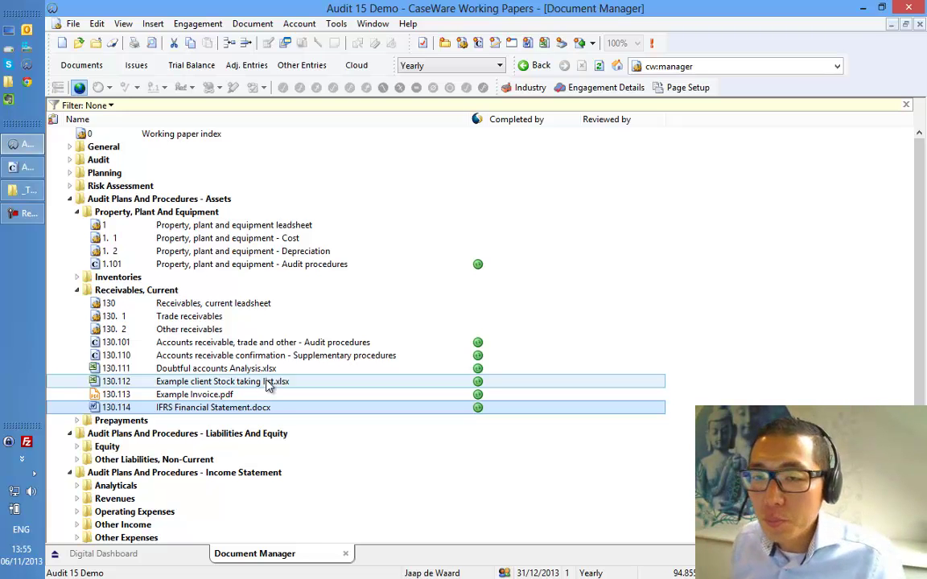
{"action": "double_click", "coordinate": [163, 307]}
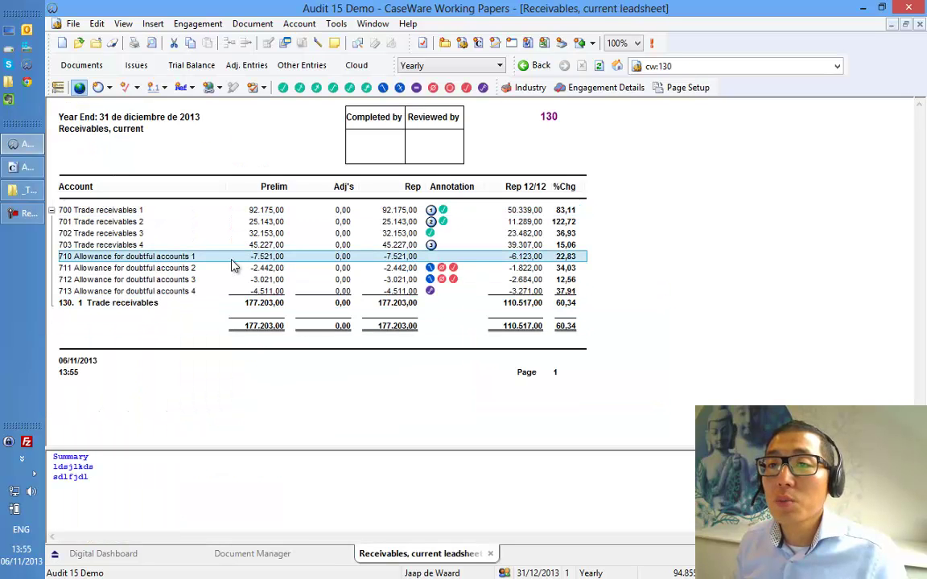
{"action": "right_click", "coordinate": [452, 263]}
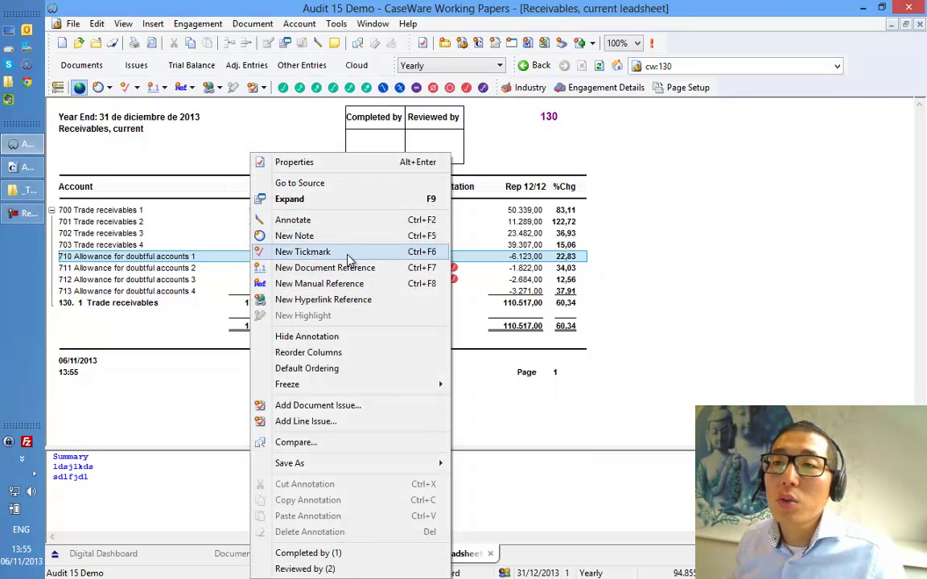
{"action": "left_click", "coordinate": [342, 284]}
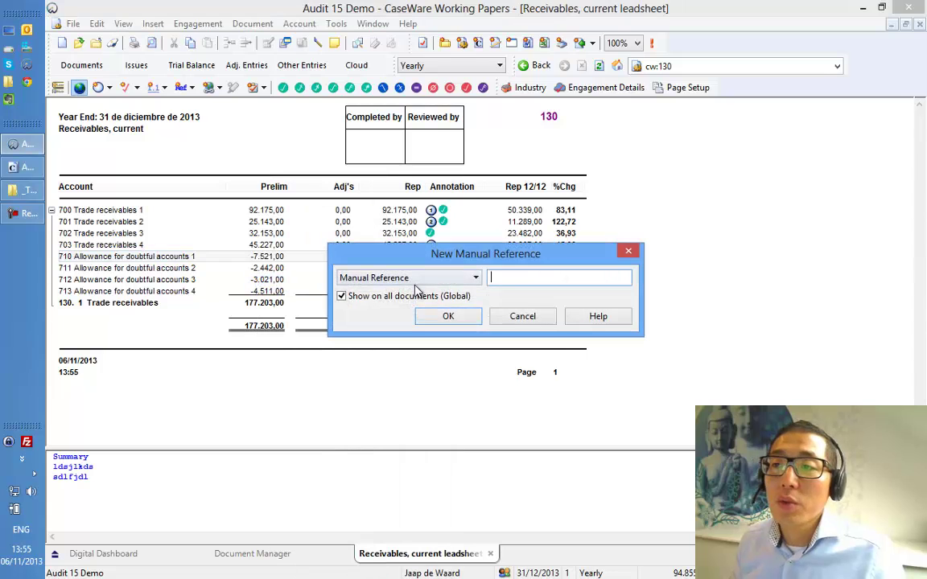
{"action": "left_click", "coordinate": [522, 317]}
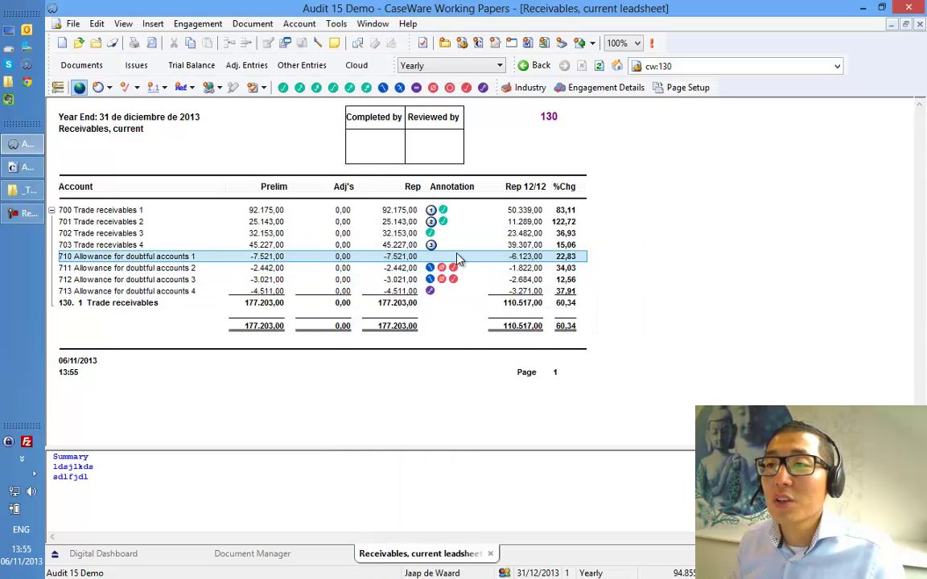
- Add a document reference on account 710 to 130.111 Doubtful accounts Analysis.xlsx in the Receivables, Current folder
{"action": "right_click", "coordinate": [454, 259]}
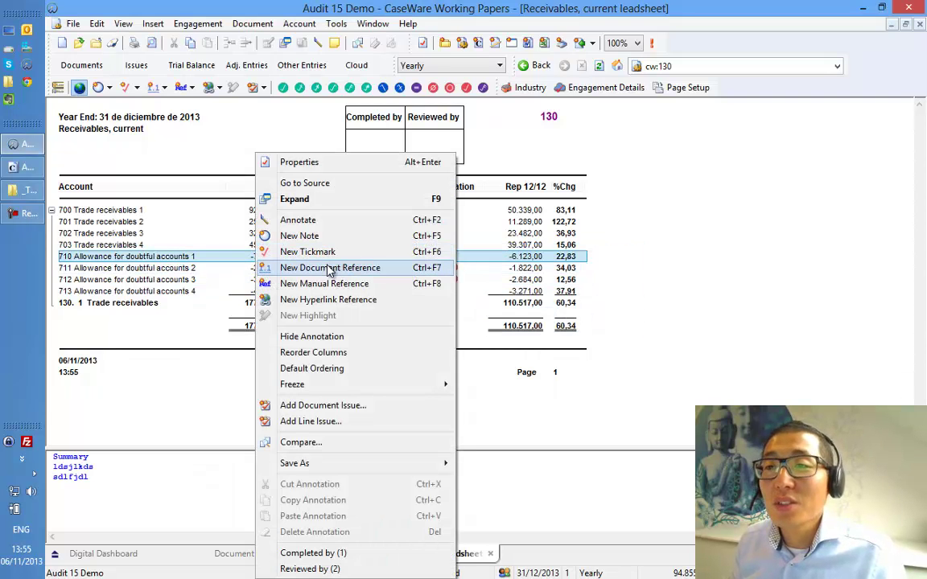
{"action": "left_click", "coordinate": [330, 267]}
{"action": "left_click", "coordinate": [450, 277]}
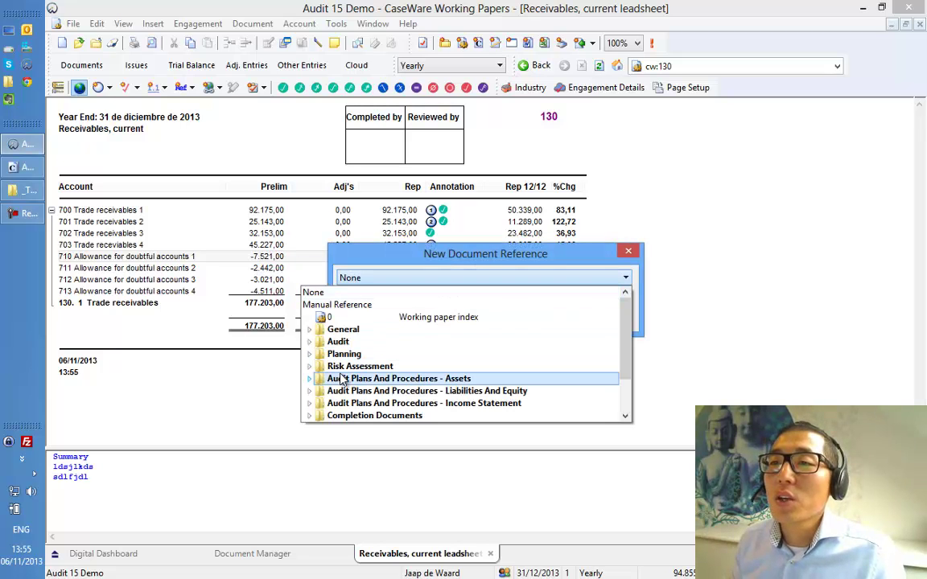
{"action": "left_click", "coordinate": [310, 379]}
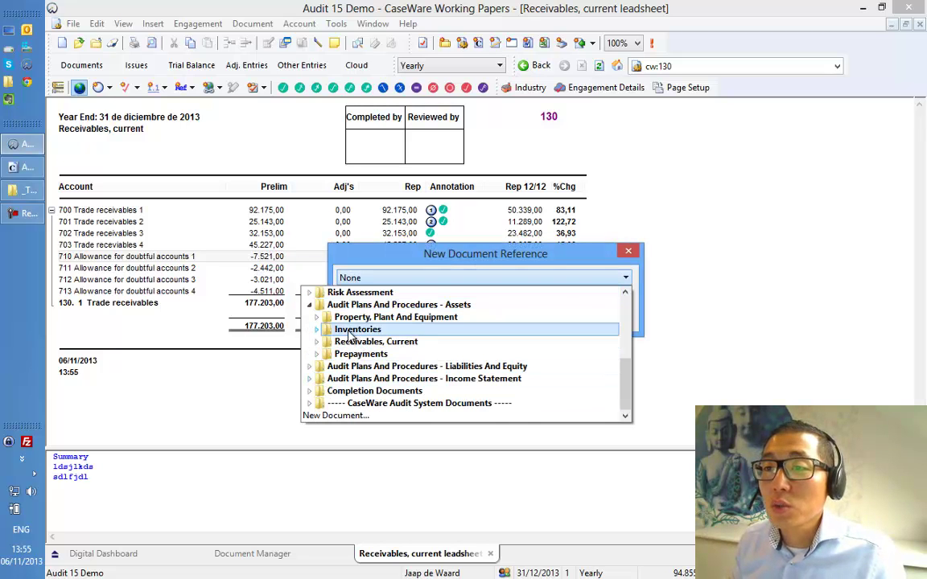
{"action": "left_click", "coordinate": [316, 342]}
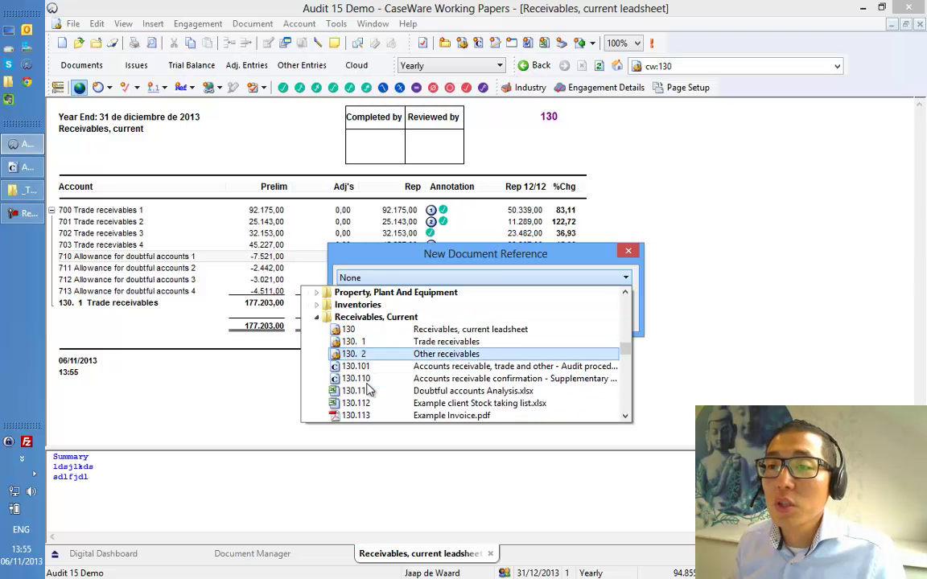
{"action": "left_click", "coordinate": [372, 379]}
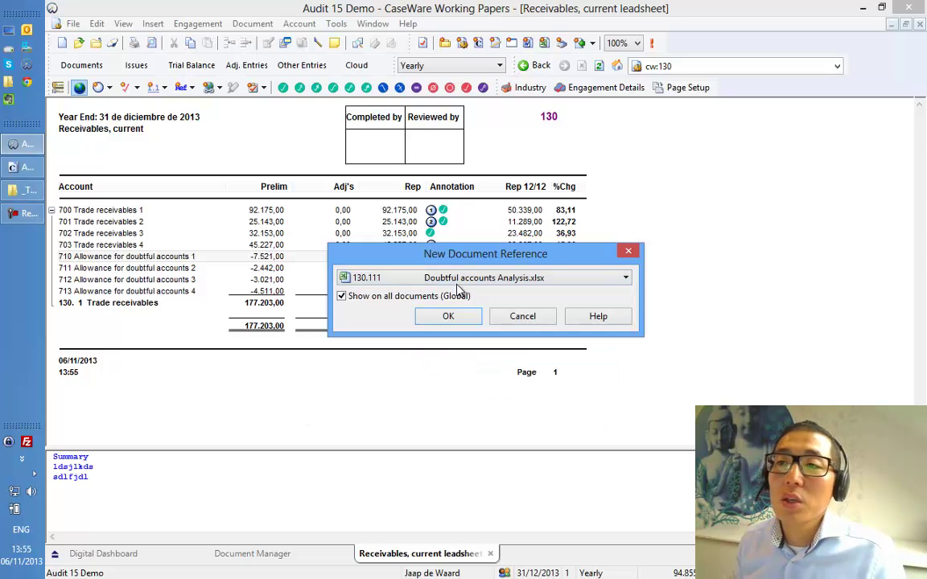
{"action": "left_click", "coordinate": [448, 315]}
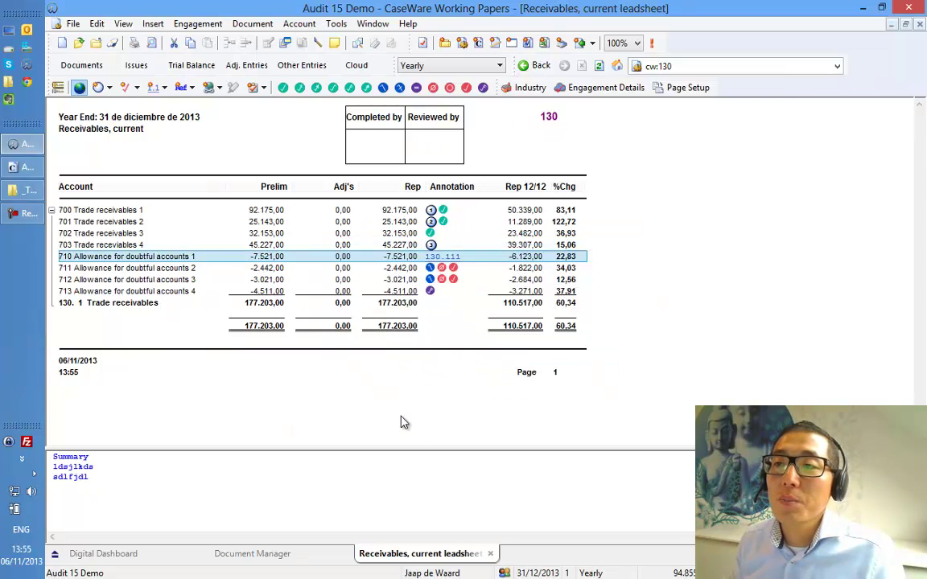
- Open the spreadsheet referenced from account 710 and display its Connector commands
{"action": "left_click", "coordinate": [444, 258]}
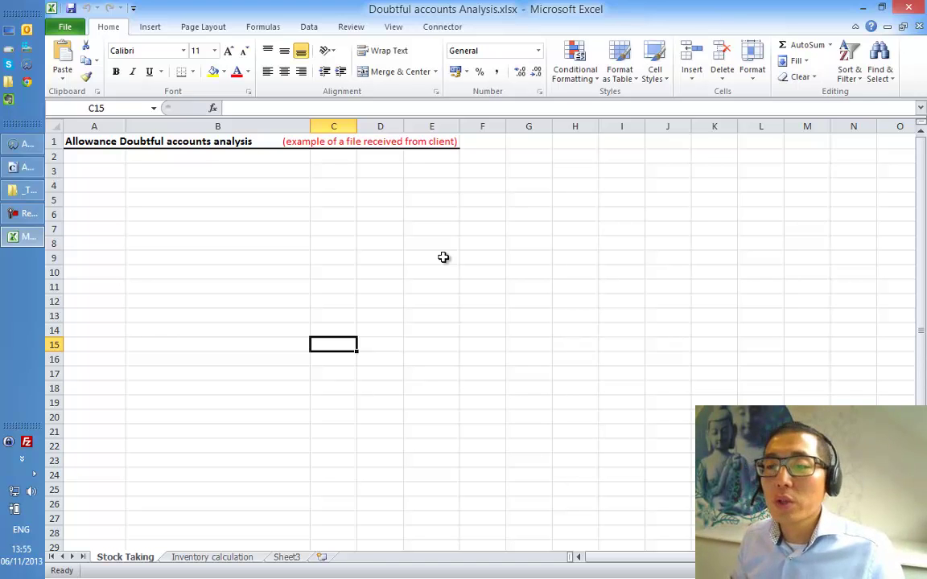
{"action": "left_click", "coordinate": [441, 27]}
{"action": "left_click", "coordinate": [97, 228]}
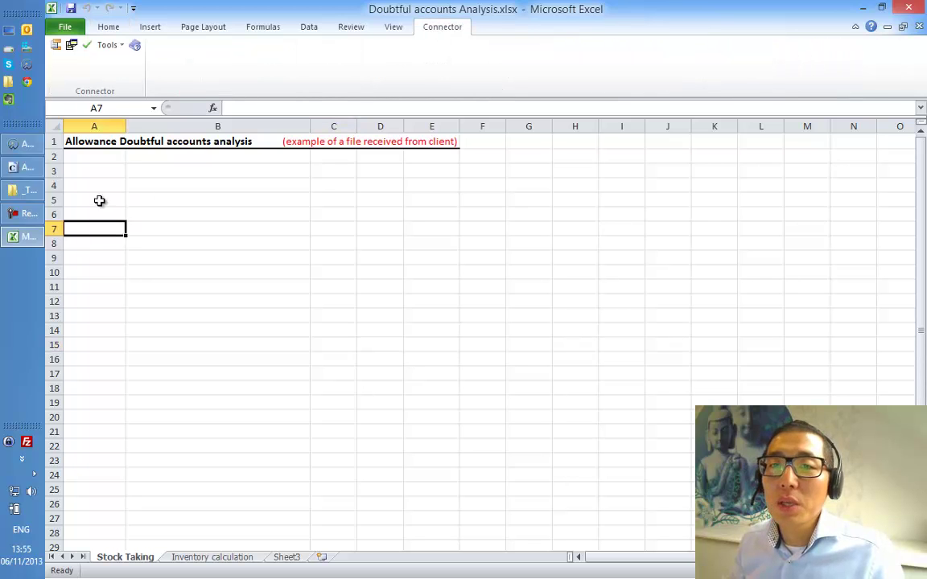
{"action": "left_click", "coordinate": [99, 200]}
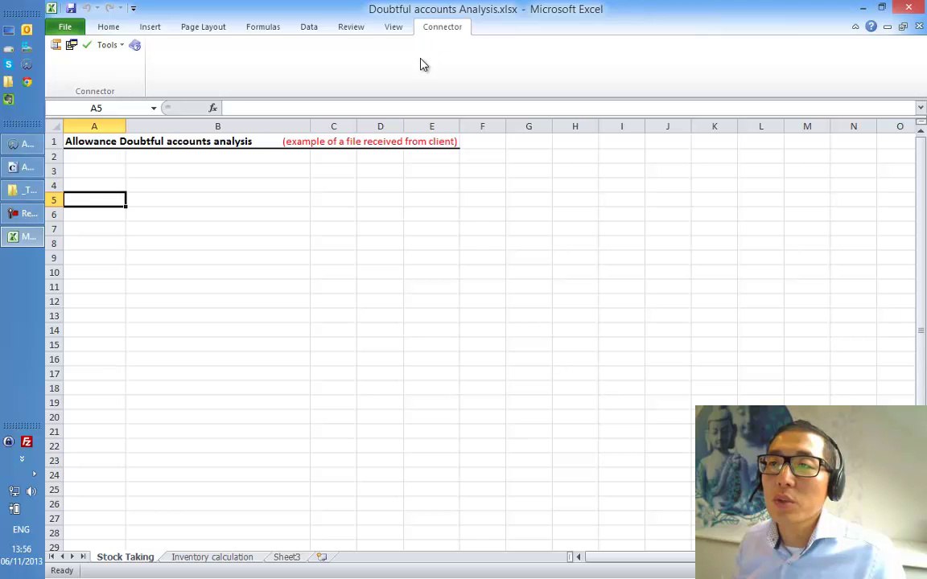
{"action": "left_click", "coordinate": [97, 186]}
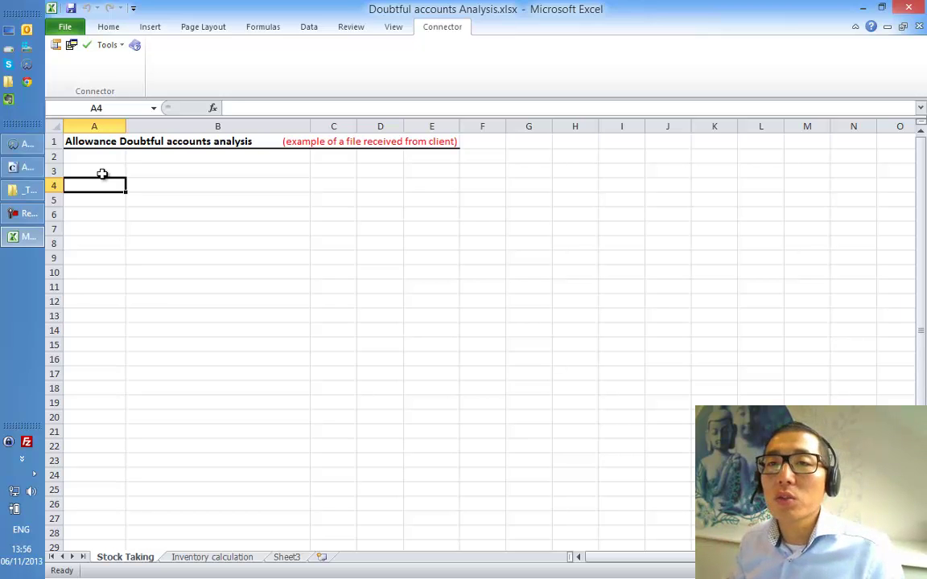
- Open the CaseWare Connector and narrow its window and the Number column over the worksheet
{"action": "left_click", "coordinate": [102, 172]}
{"action": "left_click", "coordinate": [56, 45]}
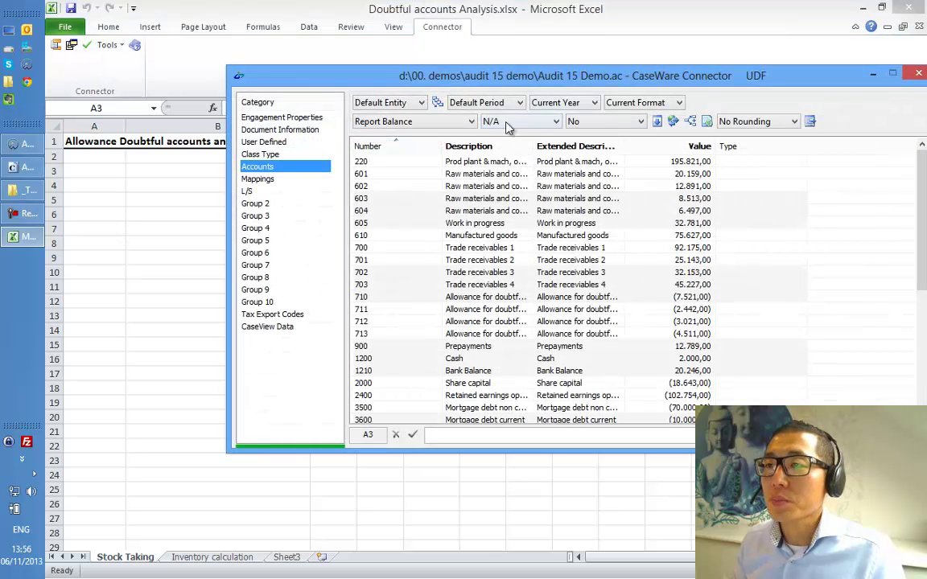
{"action": "left_click_drag", "start_coordinate": [442, 144], "coordinate": [420, 146]}
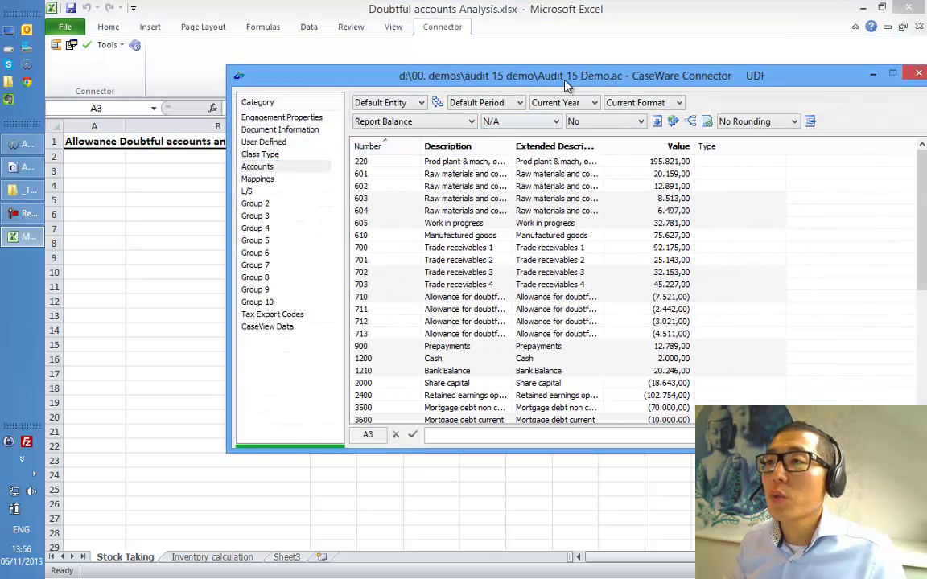
{"action": "left_click_drag", "start_coordinate": [566, 86], "coordinate": [523, 83]}
{"action": "left_click_drag", "start_coordinate": [906, 229], "coordinate": [766, 229]}
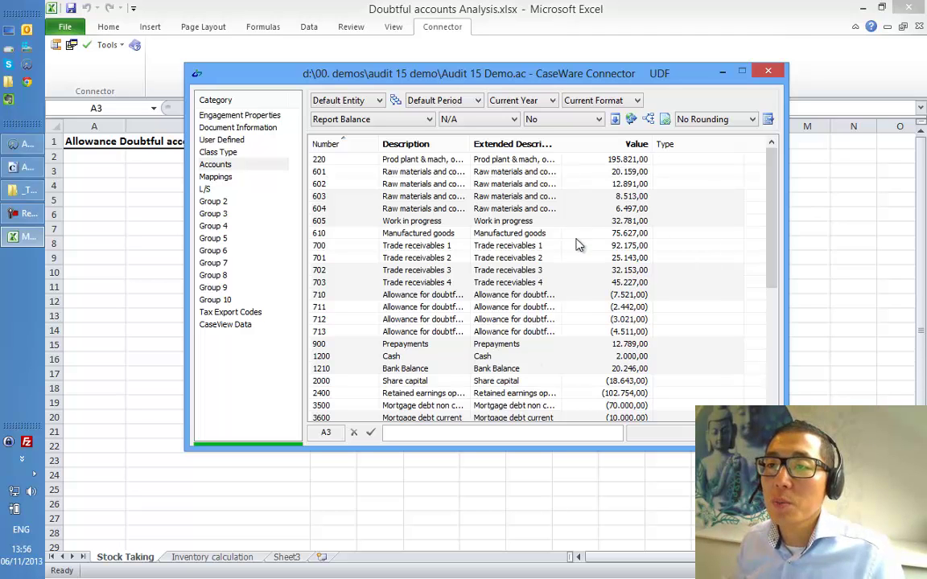
- Link the account number 700 from the Connector's accounts list into cell A5 as data
{"action": "left_click", "coordinate": [100, 186]}
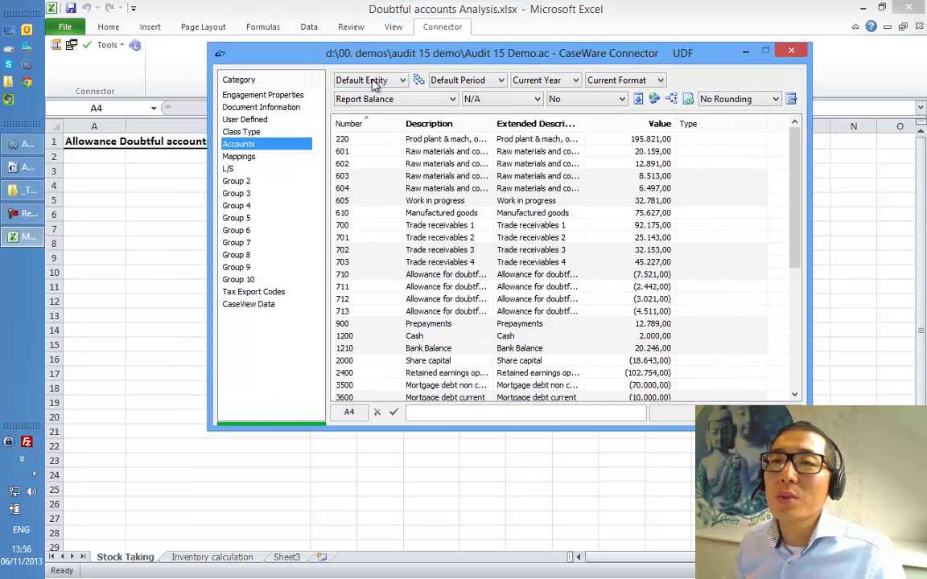
{"action": "left_click", "coordinate": [93, 196]}
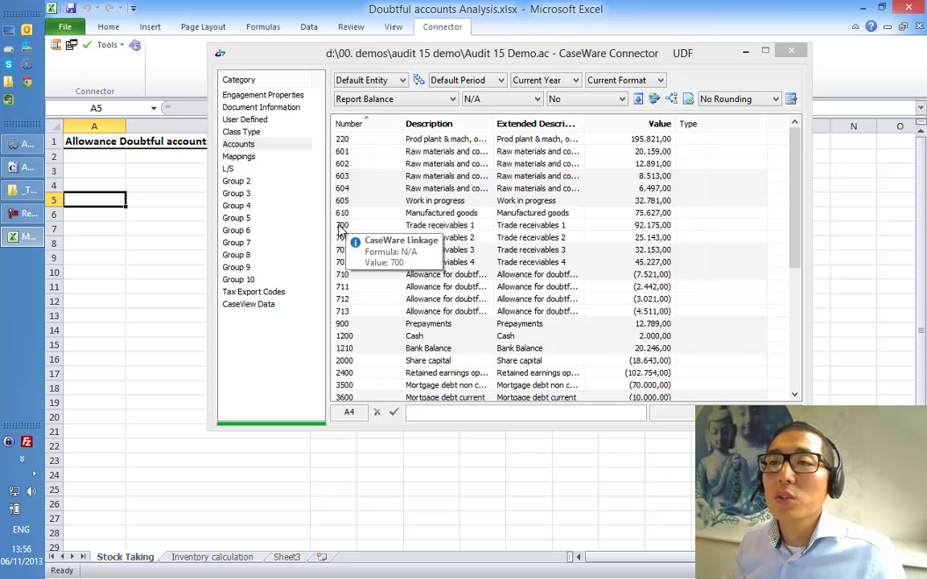
{"action": "left_click_drag", "start_coordinate": [342, 227], "coordinate": [88, 200]}
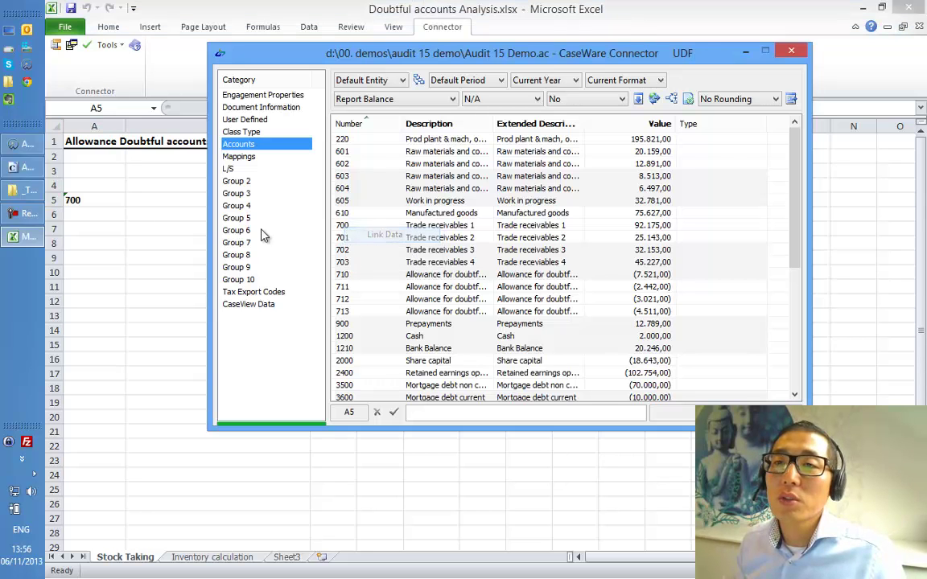
- Link the description of account 700, Trade receivables 1, into cell B5 as a formula
{"action": "left_click", "coordinate": [129, 201]}
{"action": "left_click_drag", "start_coordinate": [360, 56], "coordinate": [433, 64]}
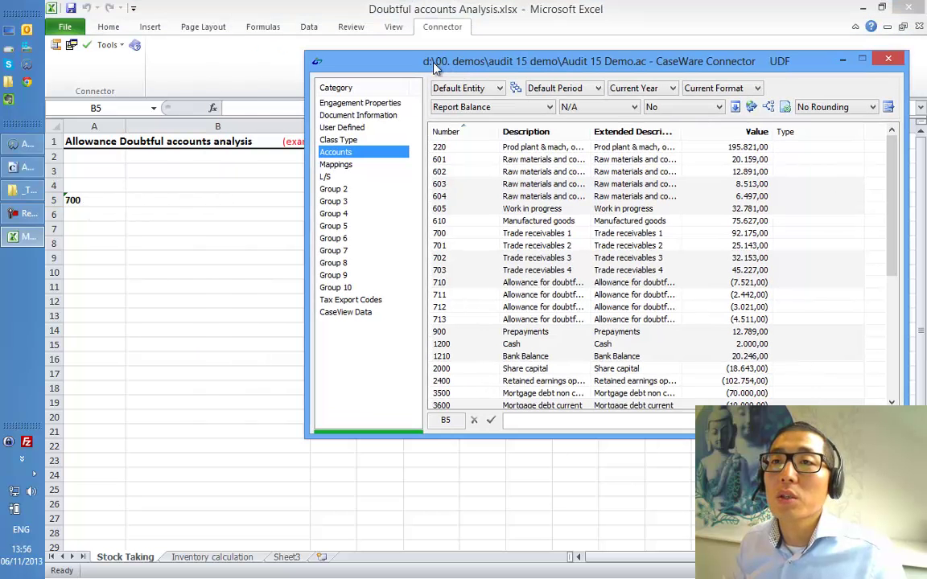
{"action": "left_click", "coordinate": [156, 202]}
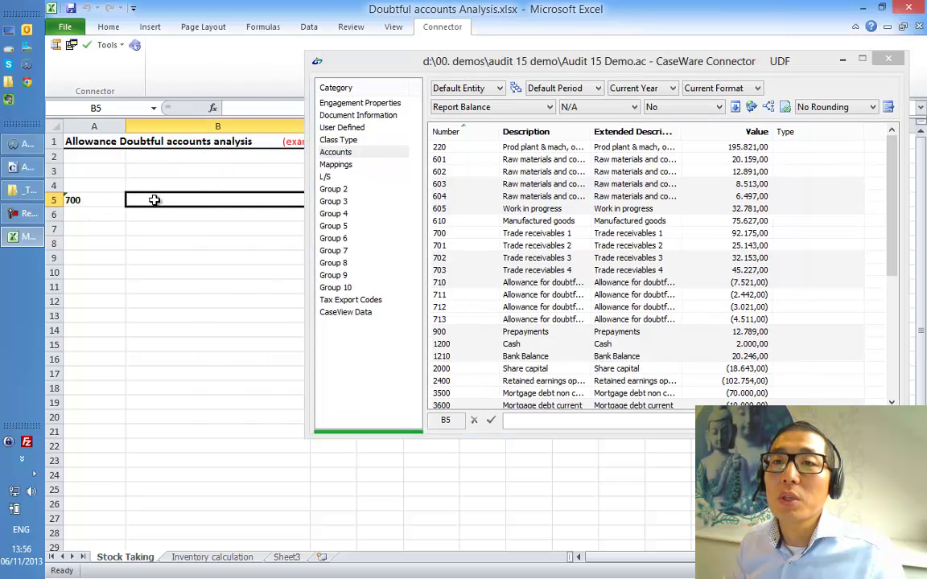
{"action": "right_click", "coordinate": [519, 239]}
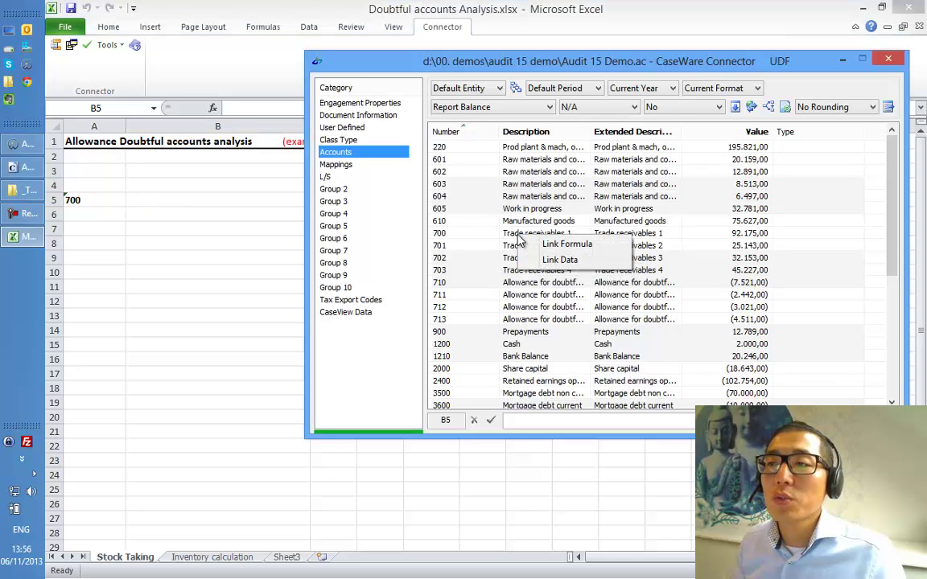
{"action": "left_click", "coordinate": [563, 244]}
- Link the report balance value of account 700 into cell C5 as a formula
{"action": "left_click", "coordinate": [220, 201]}
{"action": "left_click_drag", "start_coordinate": [429, 70], "coordinate": [273, 228]}
{"action": "left_click", "coordinate": [327, 205]}
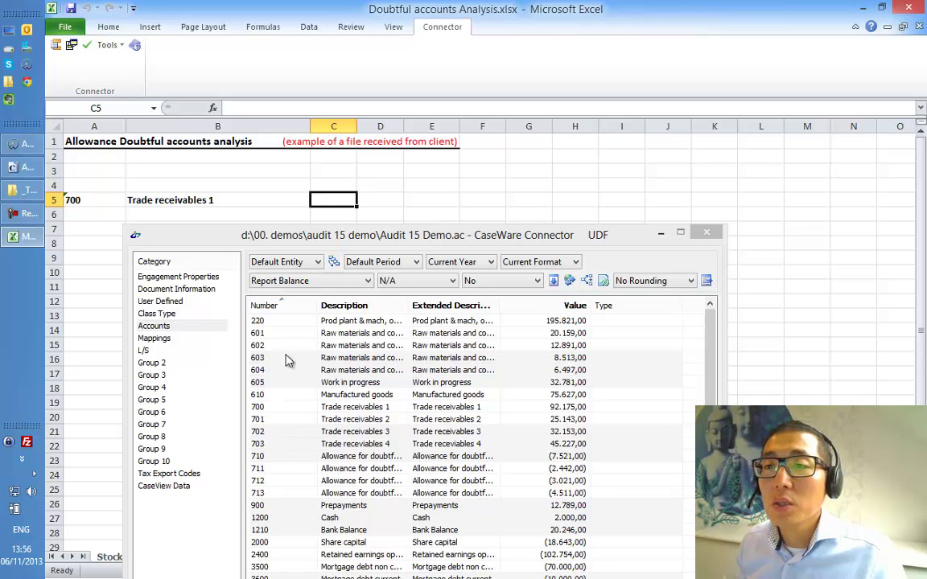
{"action": "right_click", "coordinate": [553, 410]}
{"action": "left_click", "coordinate": [573, 416]}
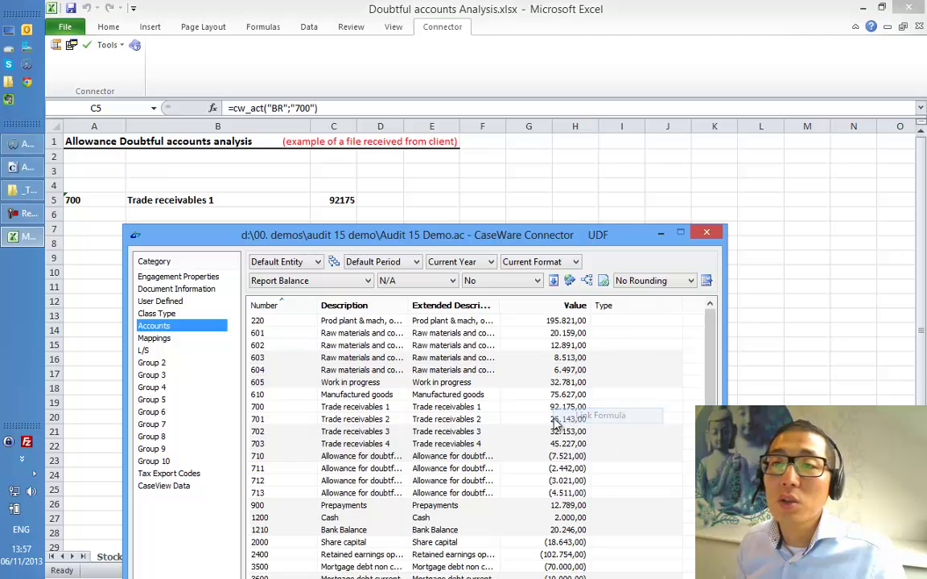
- Examine the Connector's entity, period, year and balance type options, keeping the defaults, and close the Connector
{"action": "left_click_drag", "start_coordinate": [436, 238], "coordinate": [520, 81]}
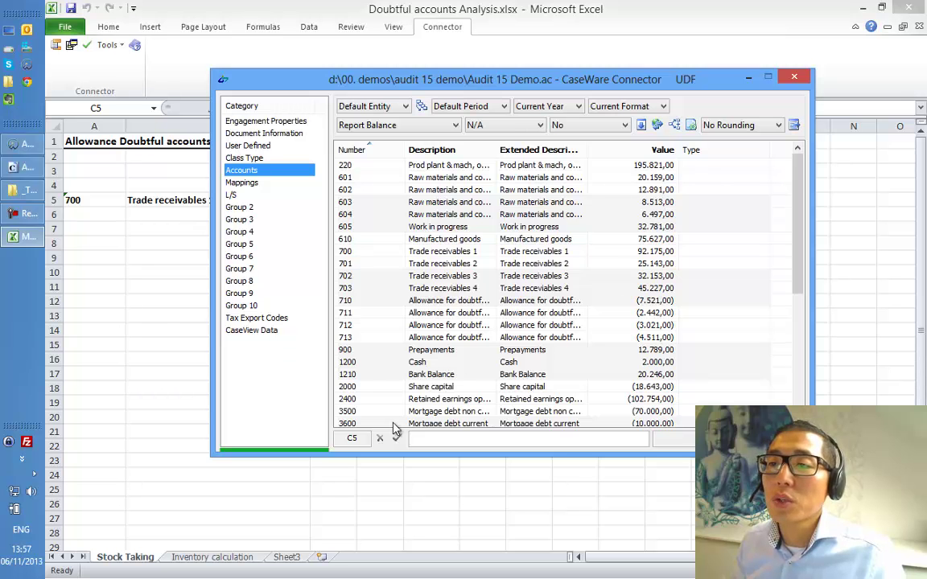
{"action": "mouse_move", "coordinate": [456, 357]}
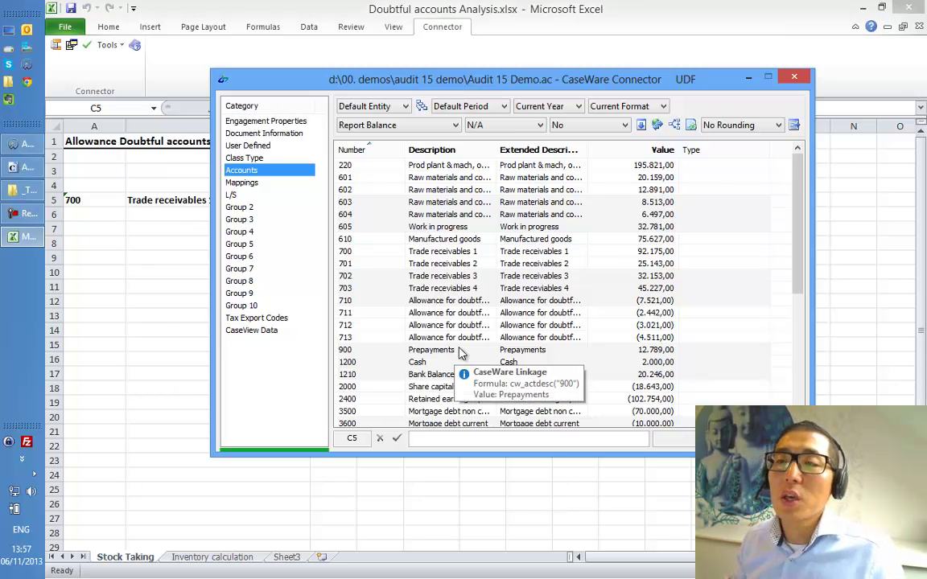
{"action": "left_click_drag", "start_coordinate": [452, 77], "coordinate": [415, 248]}
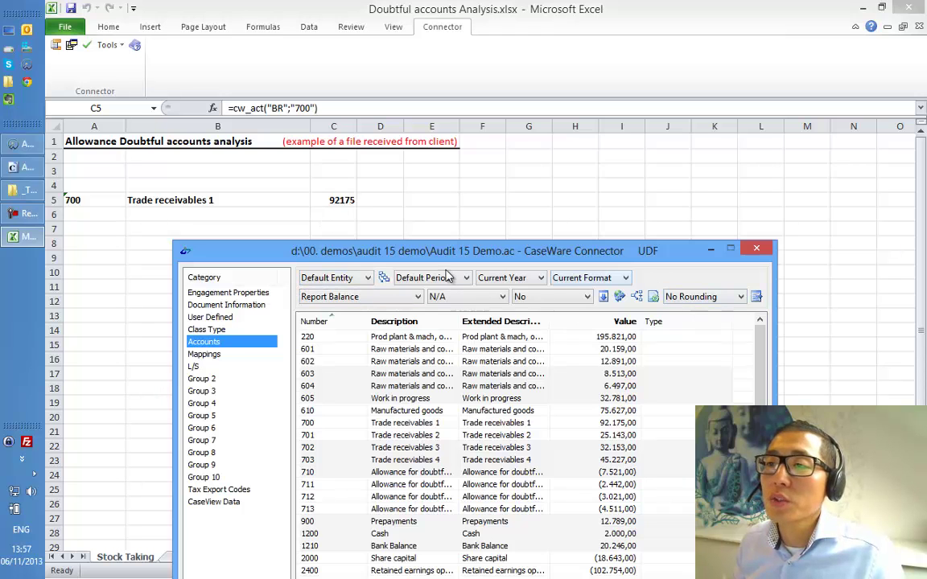
{"action": "left_click", "coordinate": [335, 278]}
{"action": "left_click", "coordinate": [352, 287]}
{"action": "left_click", "coordinate": [342, 279]}
{"action": "left_click", "coordinate": [439, 284]}
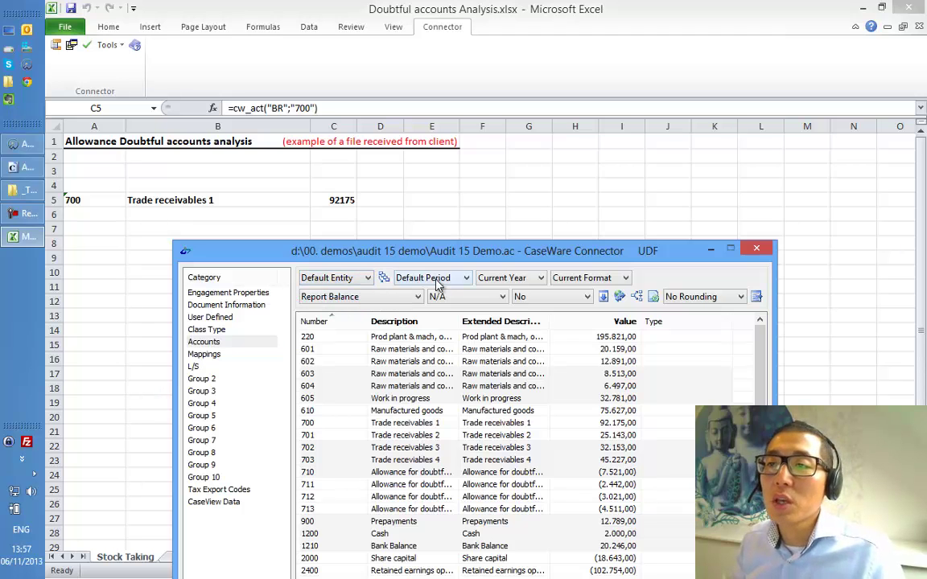
{"action": "left_click", "coordinate": [438, 282]}
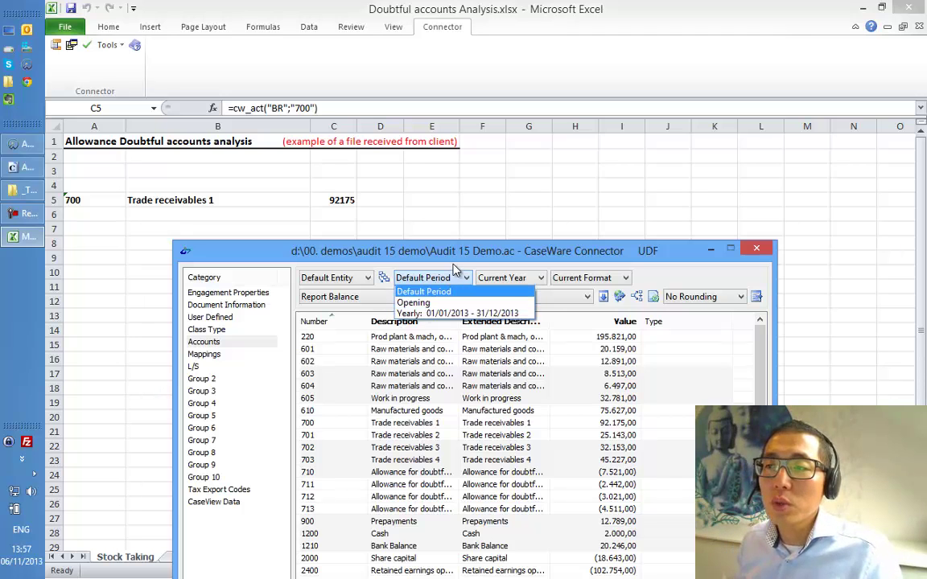
{"action": "left_click", "coordinate": [424, 292]}
{"action": "left_click", "coordinate": [514, 277]}
{"action": "left_click", "coordinate": [499, 283]}
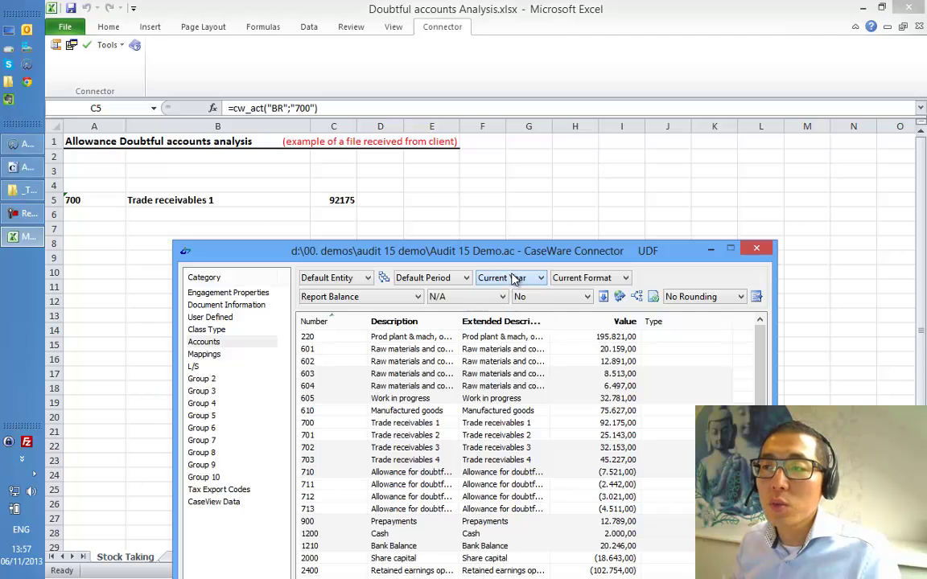
{"action": "left_click", "coordinate": [414, 298]}
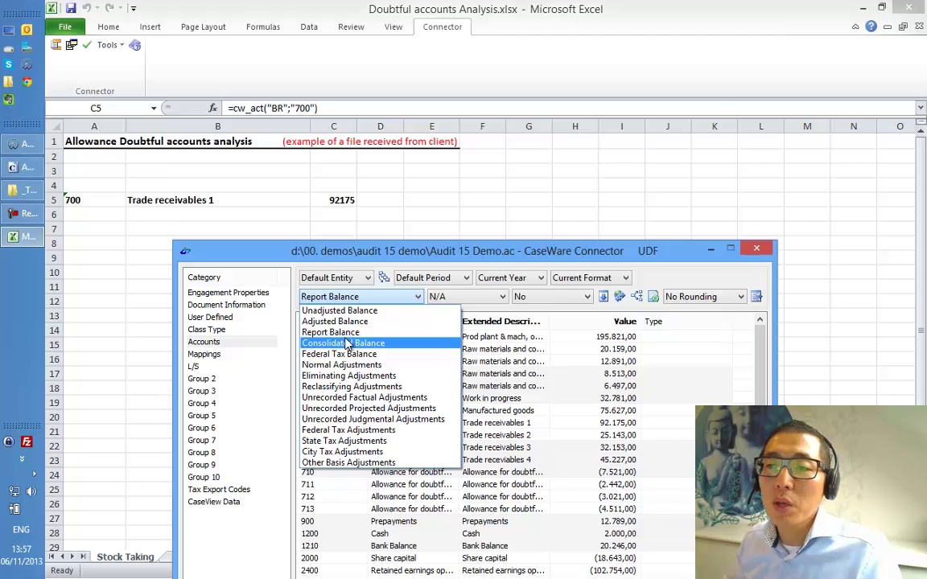
{"action": "left_click", "coordinate": [568, 257]}
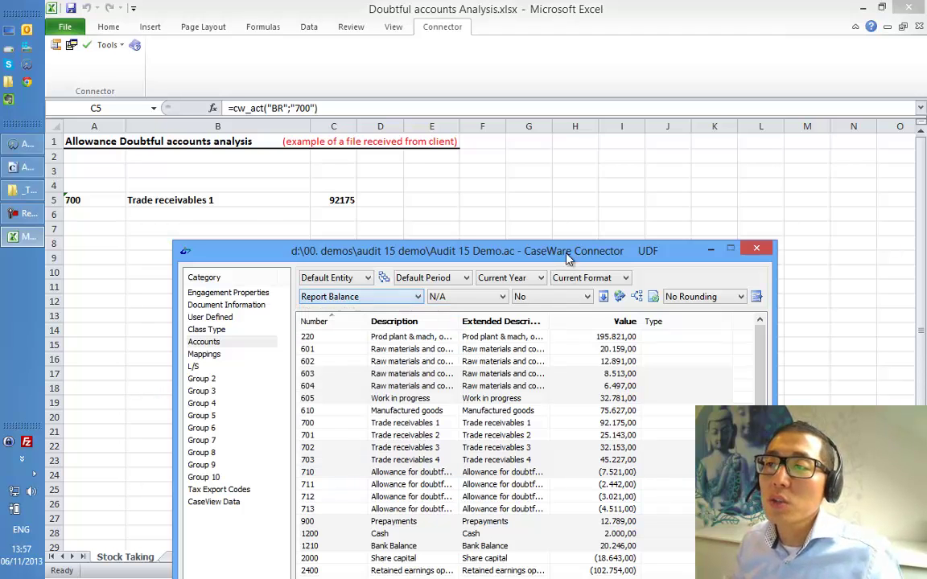
{"action": "left_click_drag", "start_coordinate": [680, 251], "coordinate": [721, 74]}
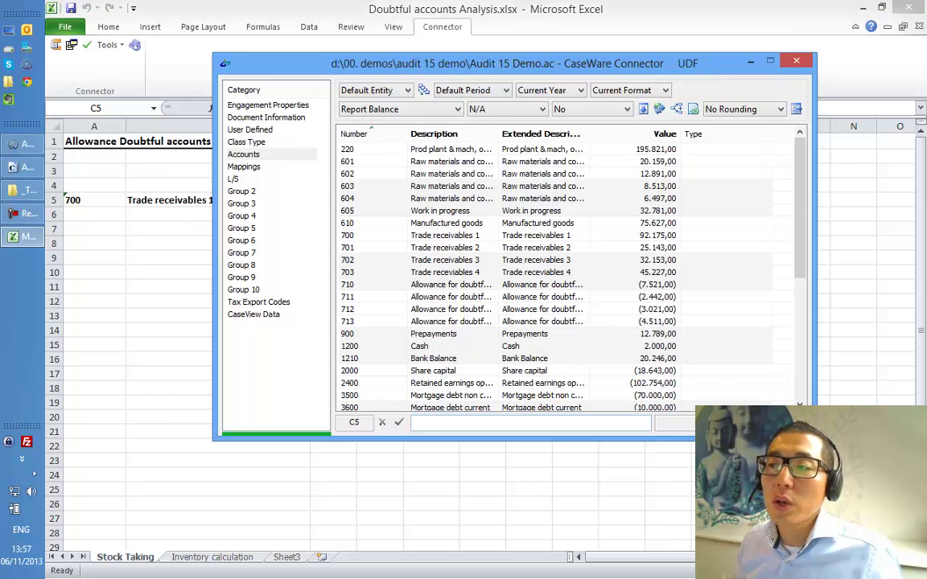
{"action": "left_click", "coordinate": [798, 65]}
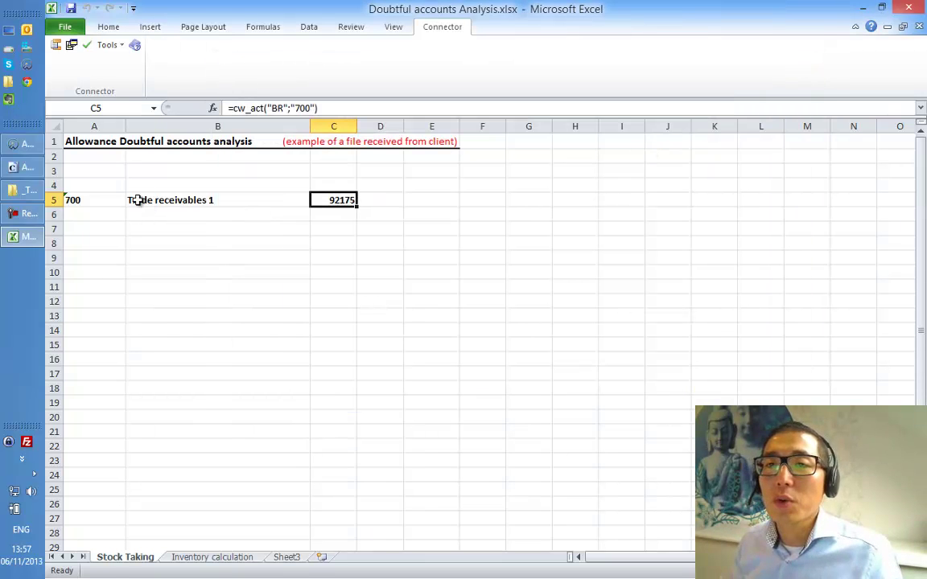
- Enter account numbers 701 and 702 in cells A6 and A7 and remove the bold formatting from A5:A7
{"action": "left_click", "coordinate": [92, 199]}
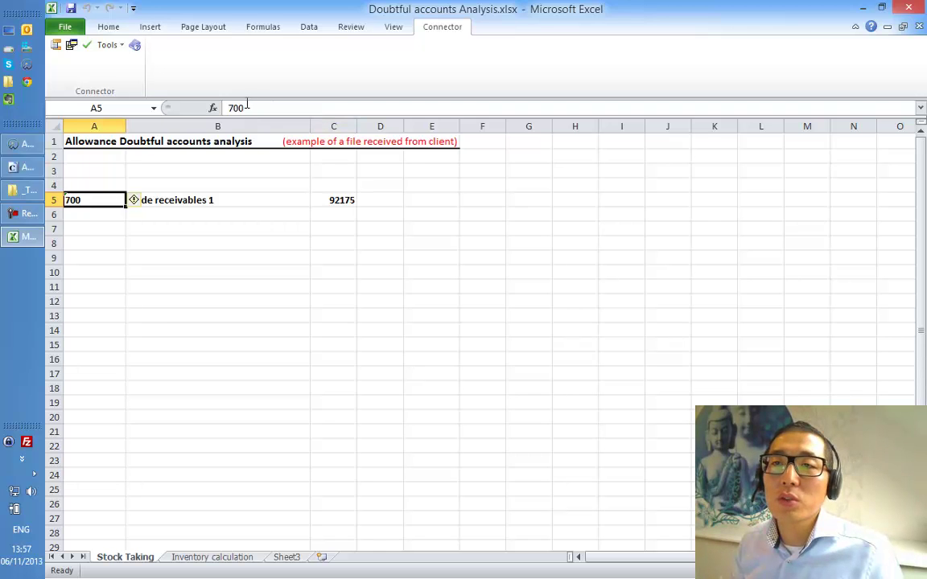
{"action": "left_click", "coordinate": [107, 214]}
{"action": "type", "text": "701"}
{"action": "key", "text": "Return"}
{"action": "type", "text": "702"}
{"action": "key", "text": "Return"}
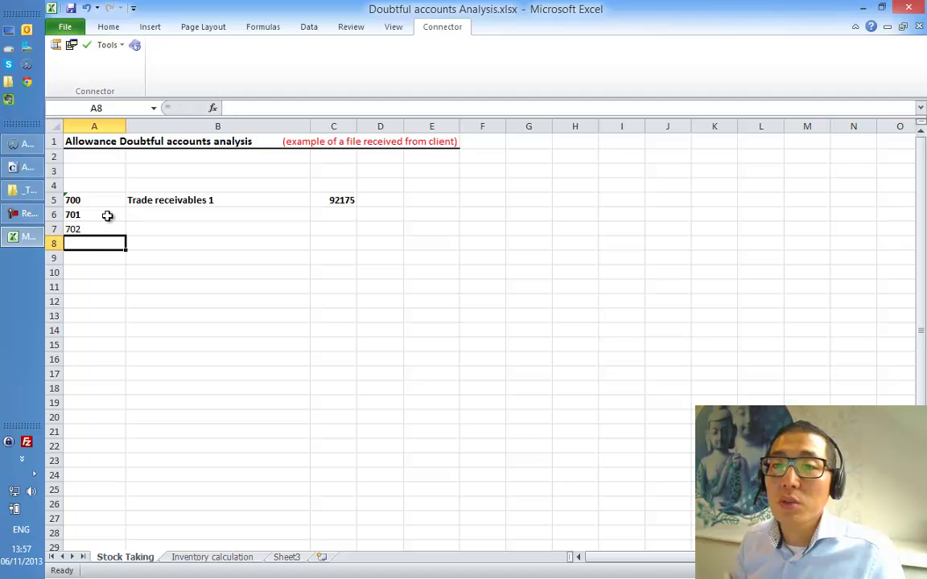
{"action": "left_click_drag", "start_coordinate": [106, 201], "coordinate": [99, 229]}
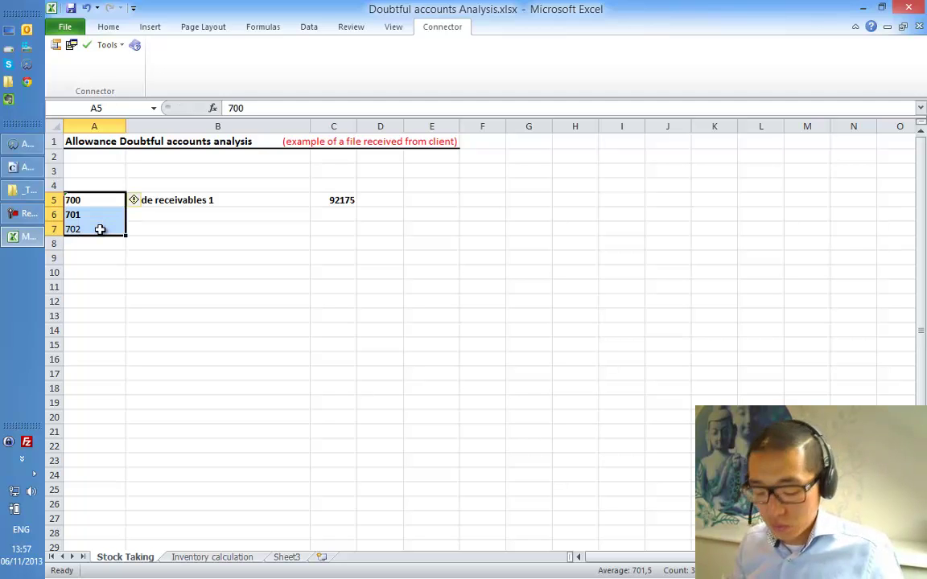
{"action": "left_click", "coordinate": [161, 257]}
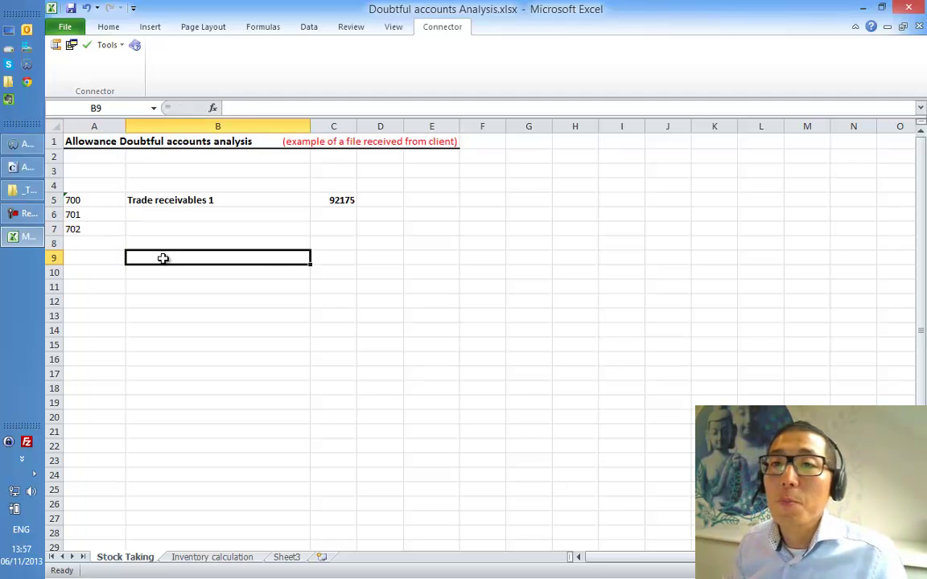
- Replace the fixed account number in B5's description formula with a reference to cell A5
{"action": "left_click", "coordinate": [173, 206]}
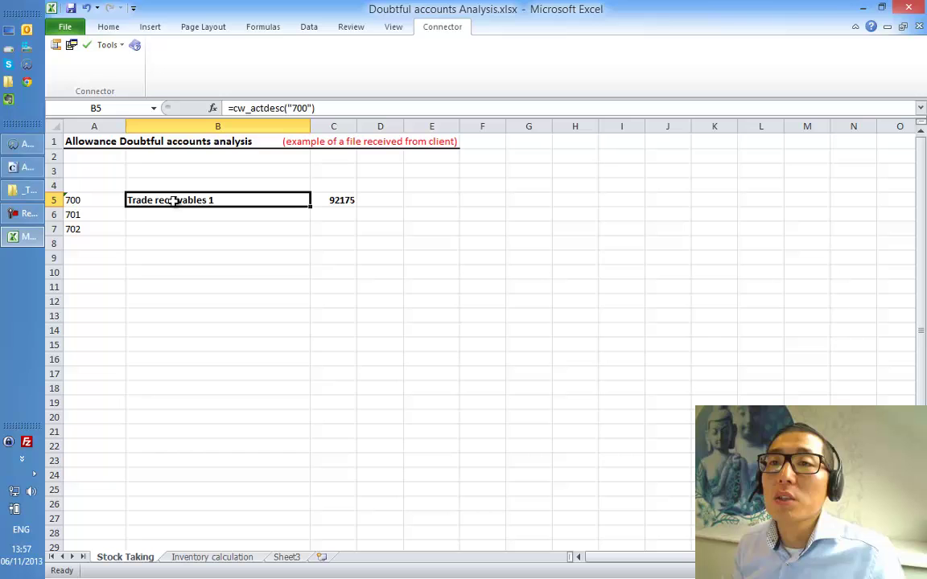
{"action": "left_click", "coordinate": [212, 108]}
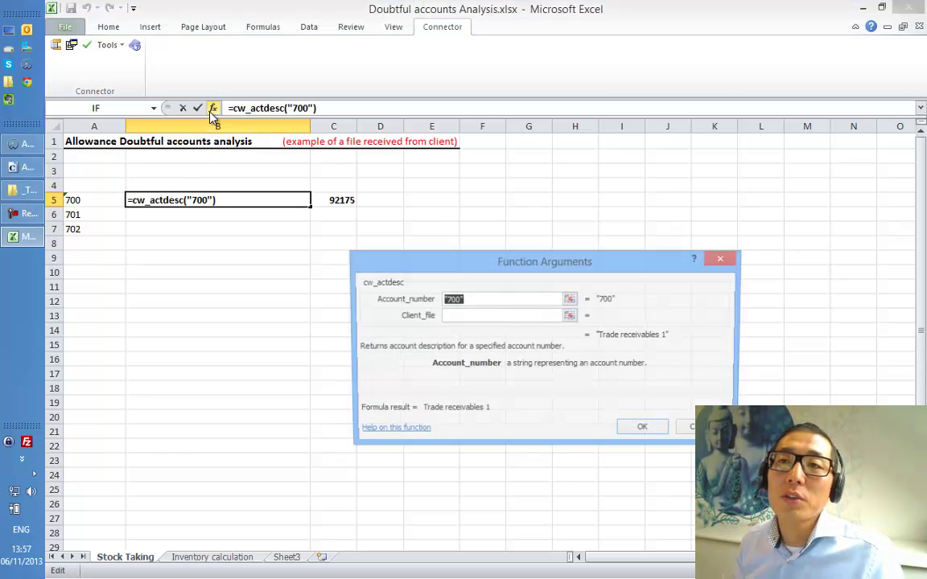
{"action": "left_click_drag", "start_coordinate": [492, 267], "coordinate": [545, 208]}
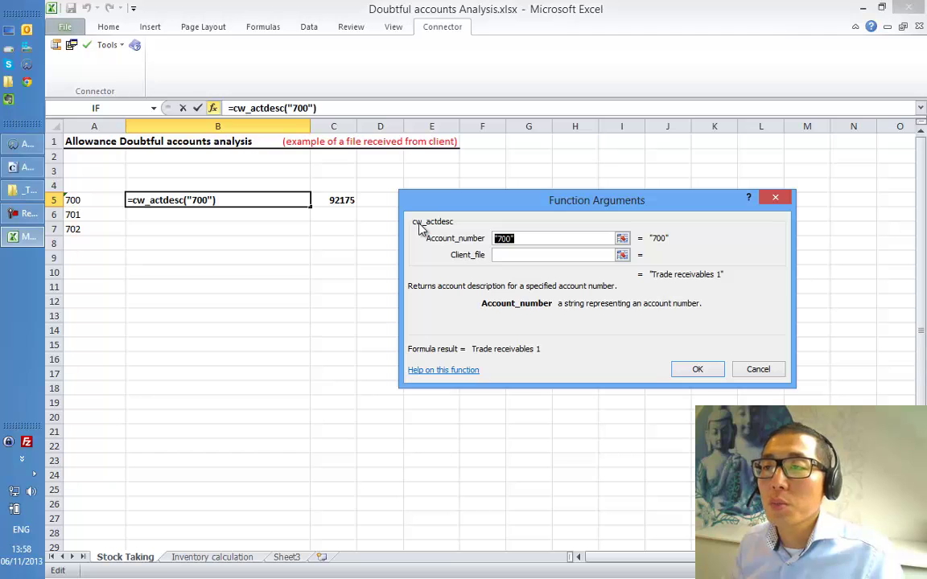
{"action": "left_click", "coordinate": [505, 255]}
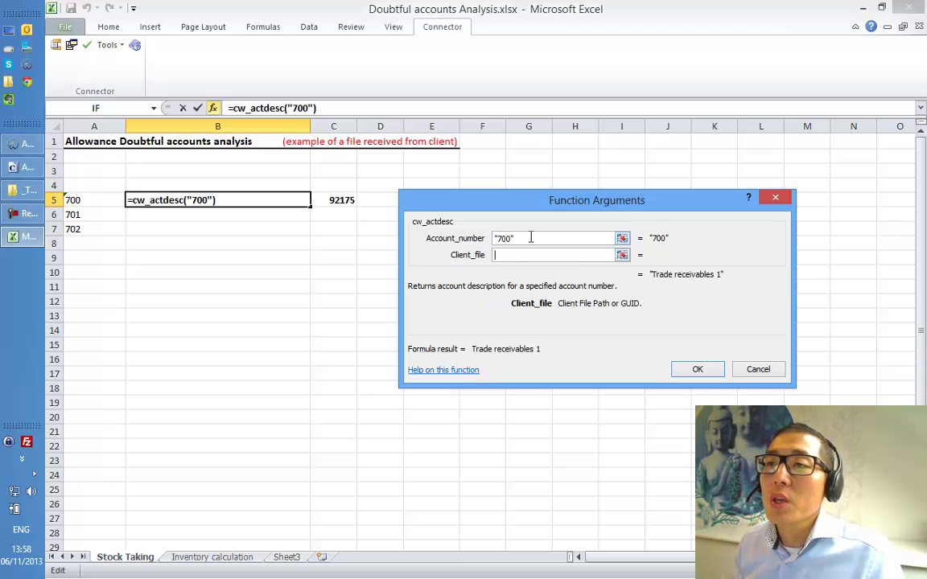
{"action": "left_click", "coordinate": [544, 239]}
{"action": "left_click_drag", "start_coordinate": [544, 239], "coordinate": [499, 239]}
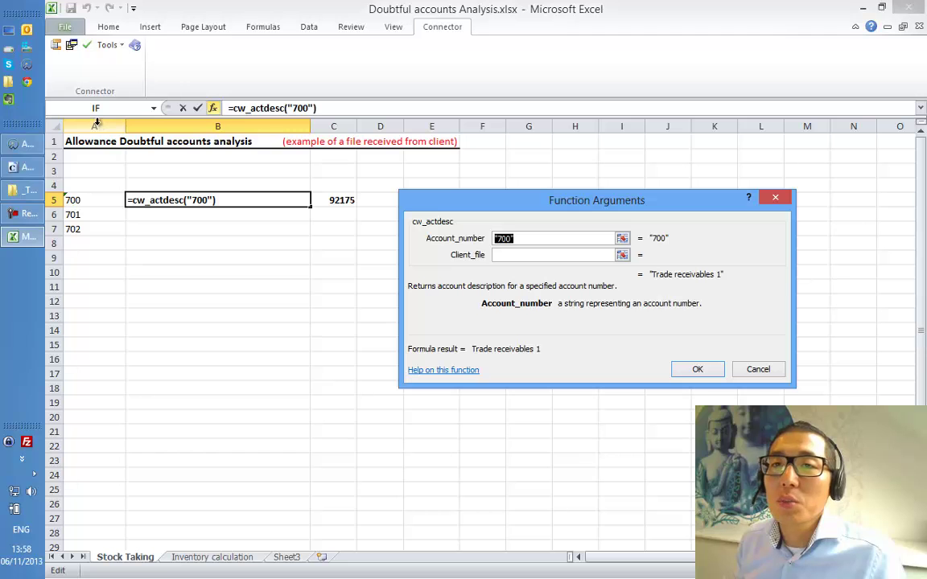
{"action": "left_click", "coordinate": [85, 200]}
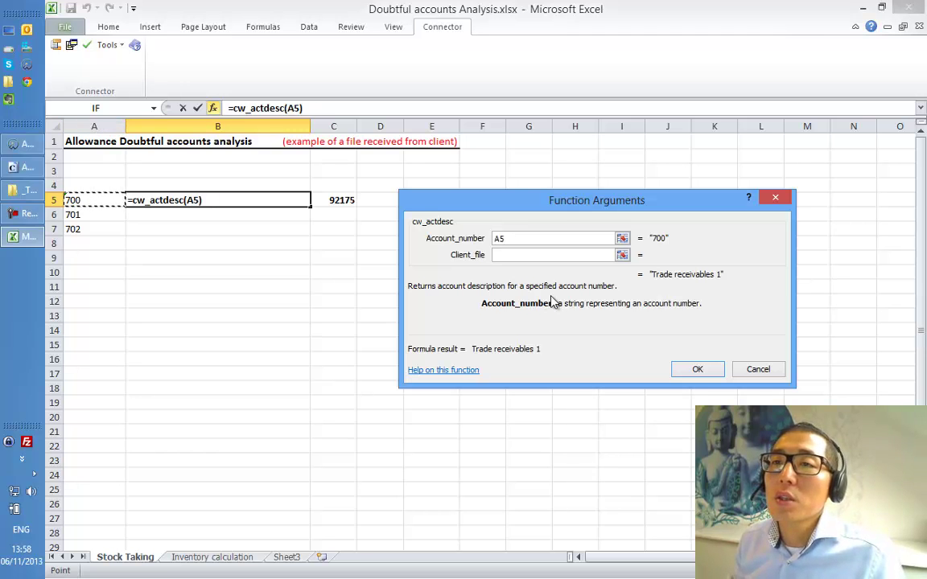
{"action": "key", "text": "Return"}
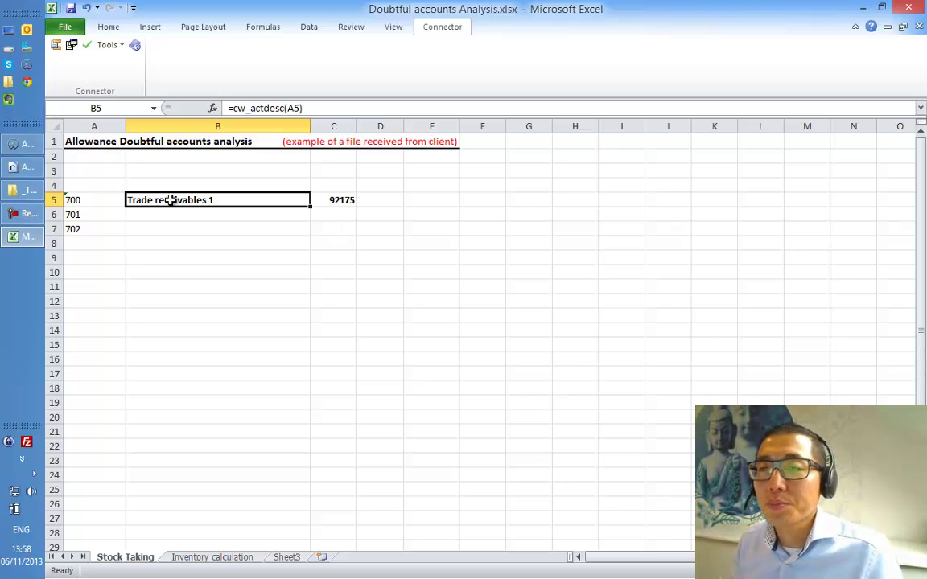
- Make C5's balance formula take its account number from cell A5 and fill the B5:C5 formulas down to row 7
{"action": "left_click", "coordinate": [330, 198]}
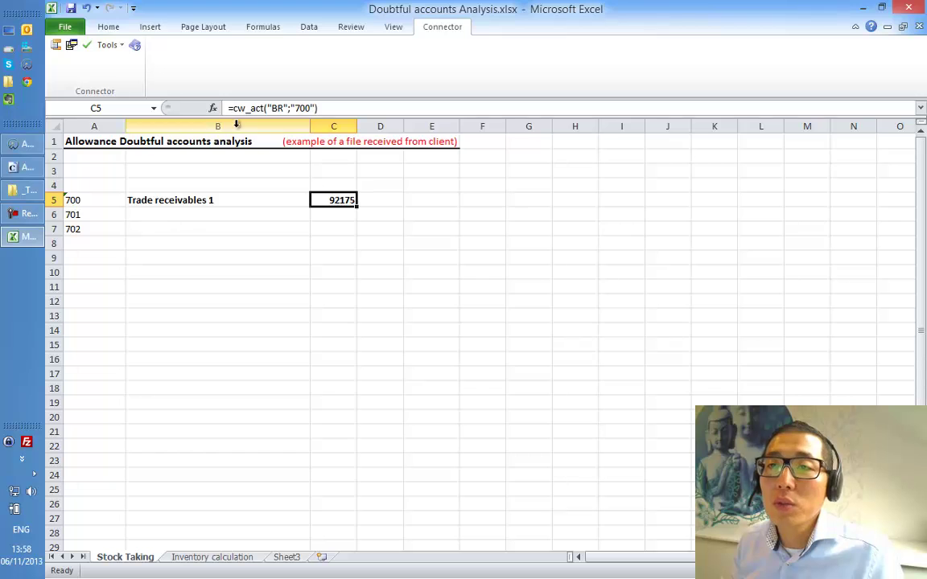
{"action": "left_click", "coordinate": [213, 108]}
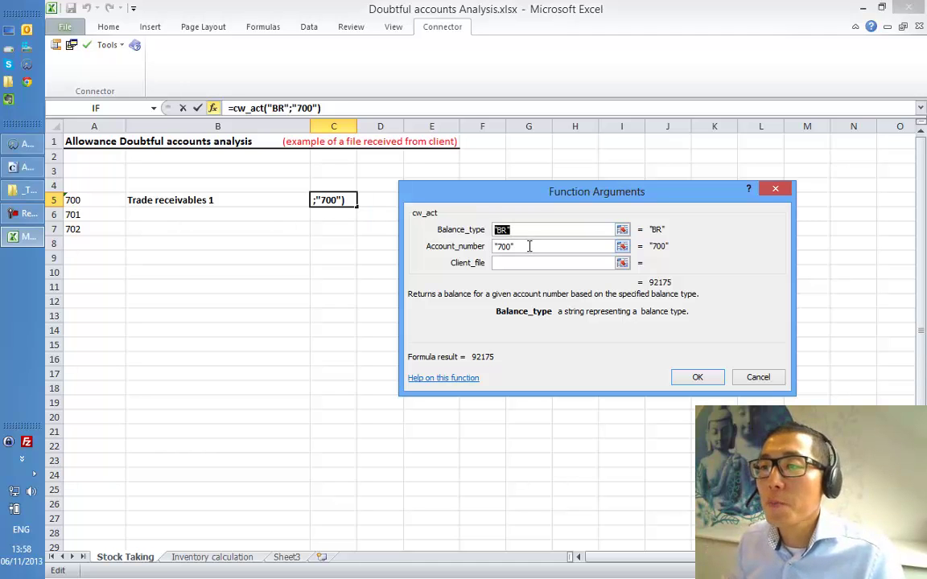
{"action": "key", "text": "Tab"}
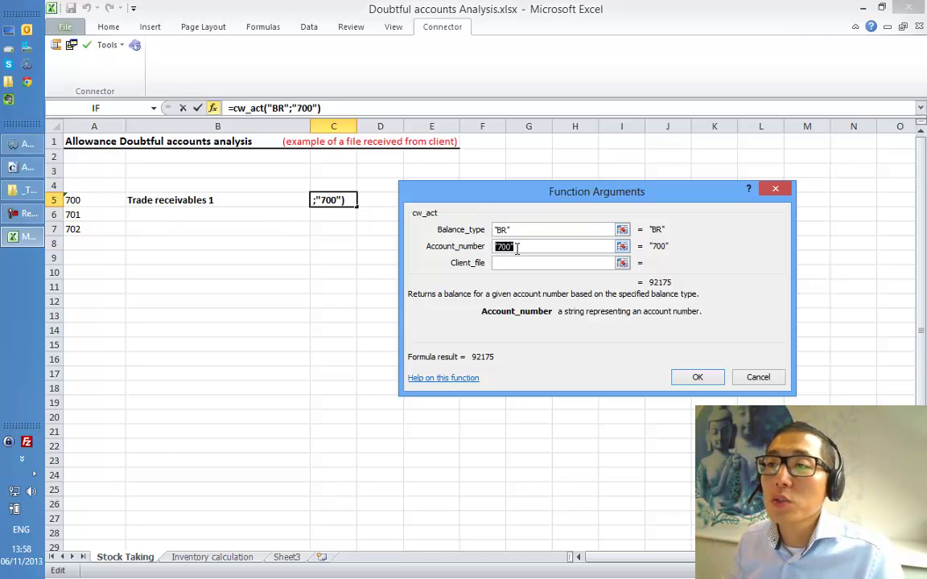
{"action": "left_click", "coordinate": [90, 199]}
{"action": "left_click", "coordinate": [696, 377]}
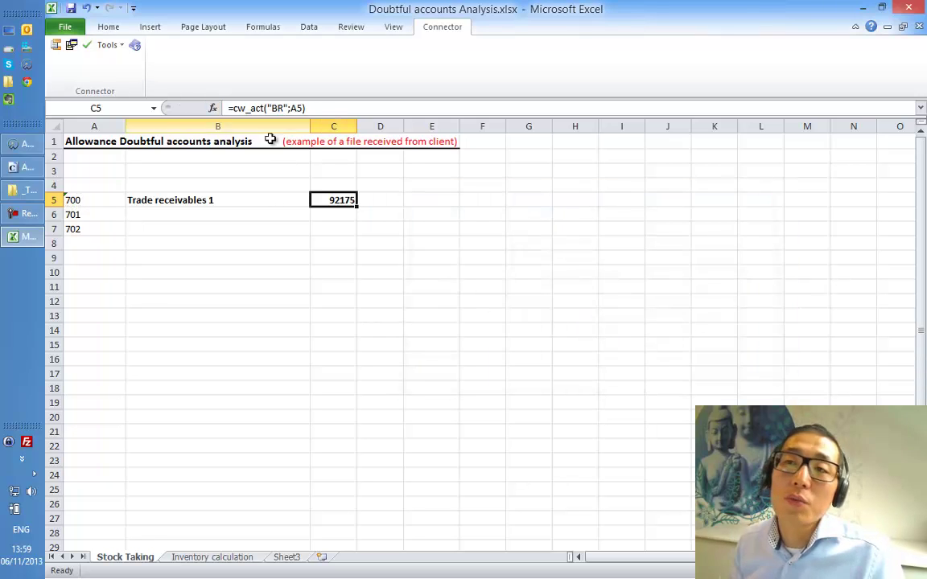
{"action": "left_click_drag", "start_coordinate": [289, 201], "coordinate": [354, 232]}
{"action": "left_click", "coordinate": [321, 301]}
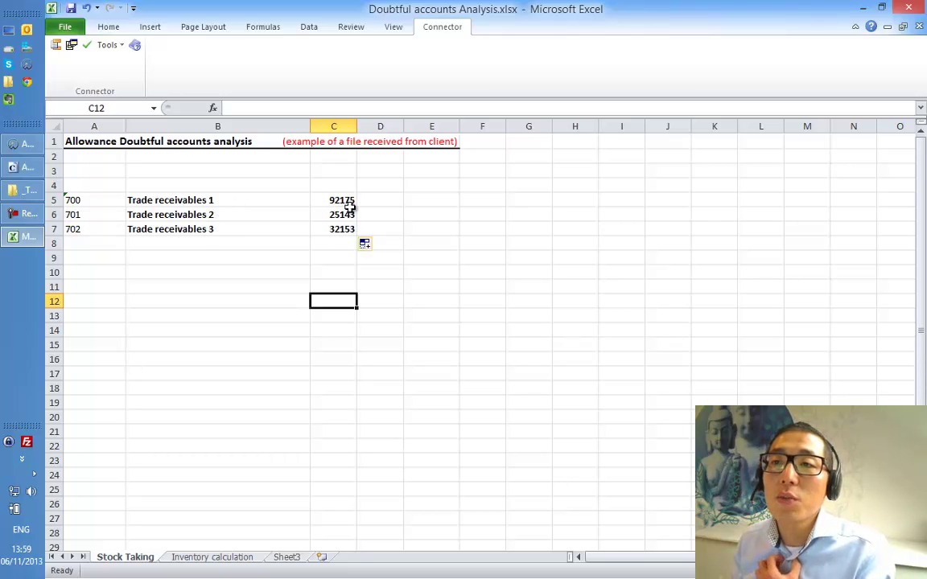
- Format the balances in C5:C7 with a thousands separator and no decimals, and remove the bold formatting from B5:C7
{"action": "left_click_drag", "start_coordinate": [344, 202], "coordinate": [338, 232]}
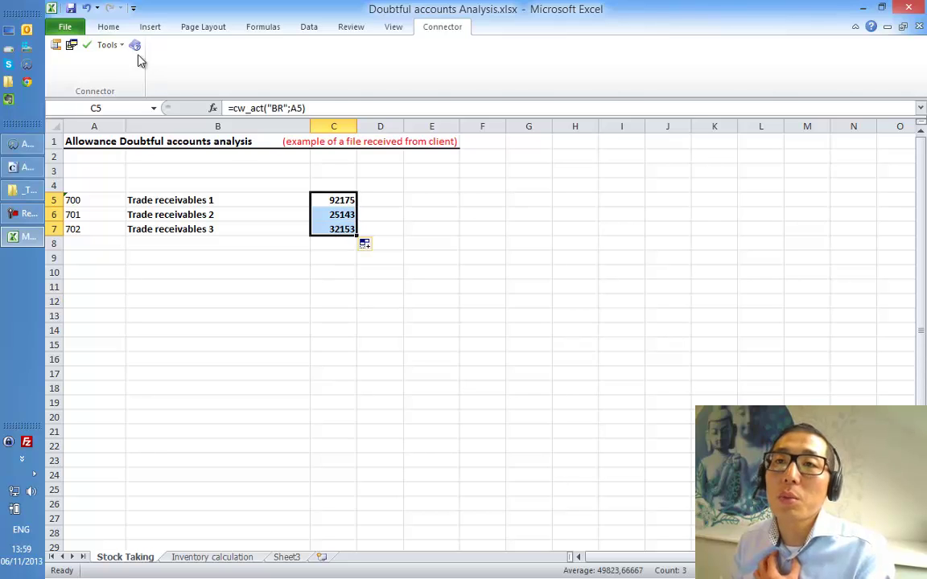
{"action": "left_click", "coordinate": [108, 27]}
{"action": "left_click", "coordinate": [496, 71]}
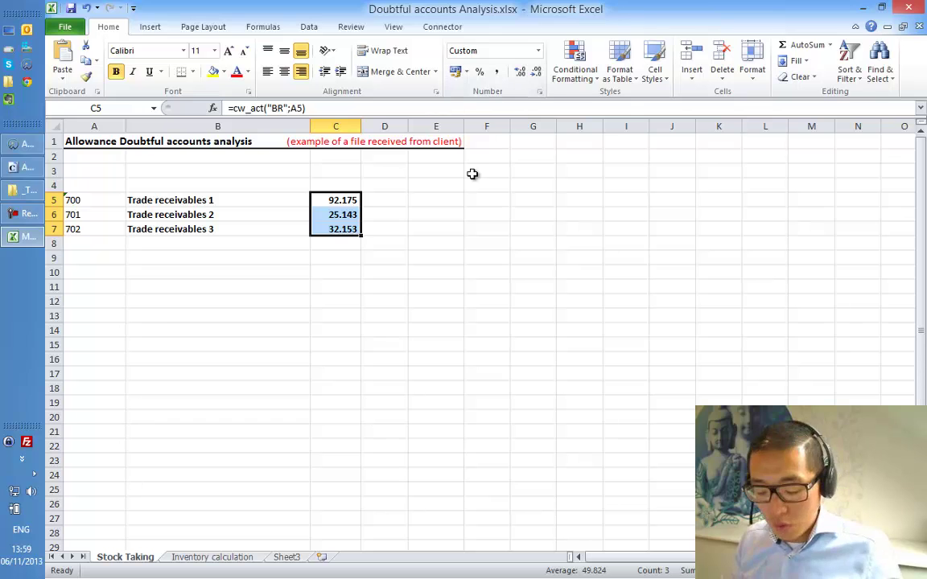
{"action": "left_click", "coordinate": [425, 264]}
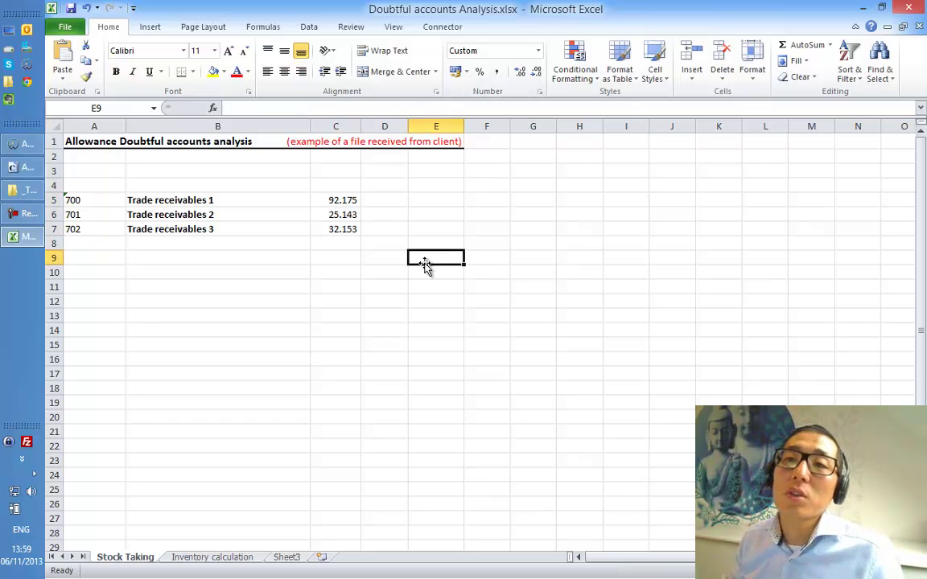
{"action": "left_click_drag", "start_coordinate": [215, 200], "coordinate": [234, 230]}
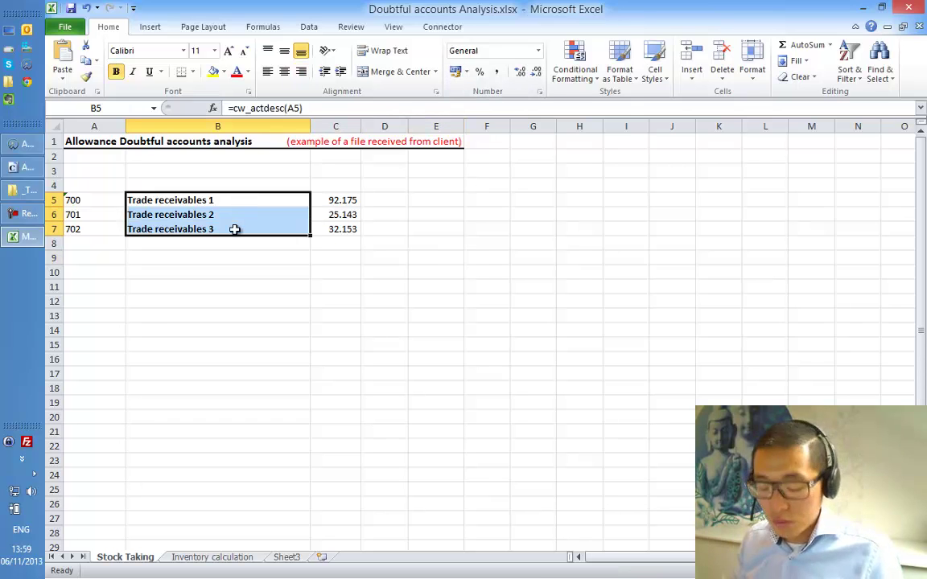
{"action": "left_click", "coordinate": [238, 269]}
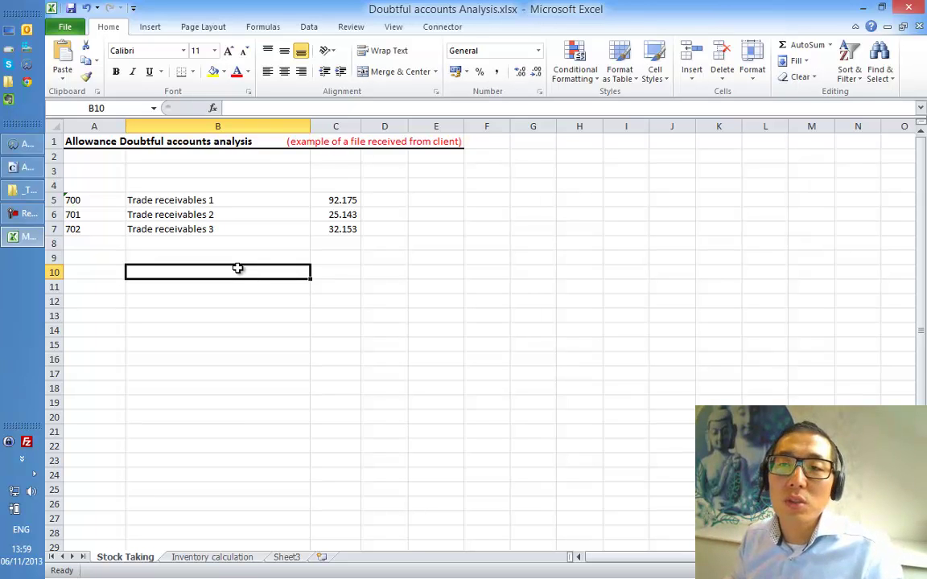
{"action": "left_click_drag", "start_coordinate": [341, 200], "coordinate": [341, 229]}
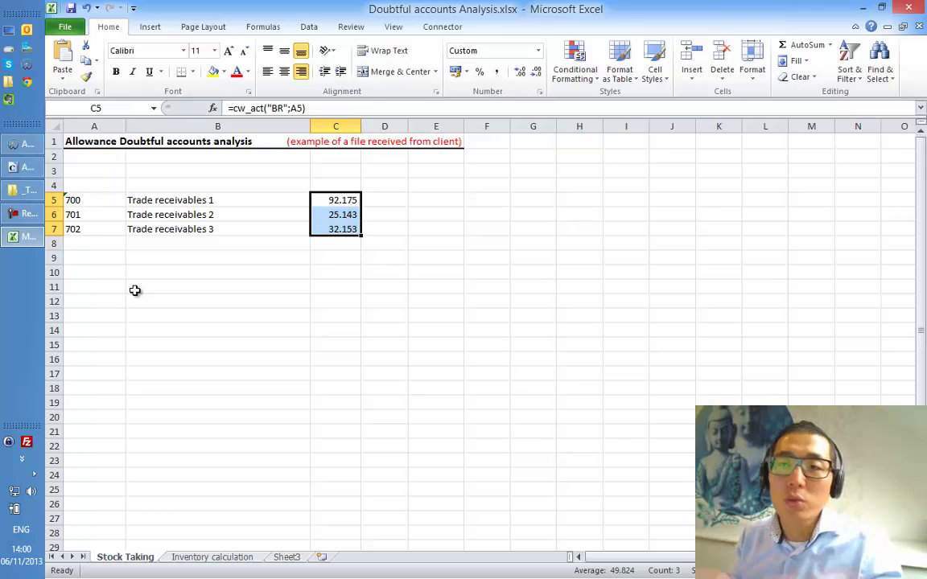
{"action": "left_click", "coordinate": [117, 170]}
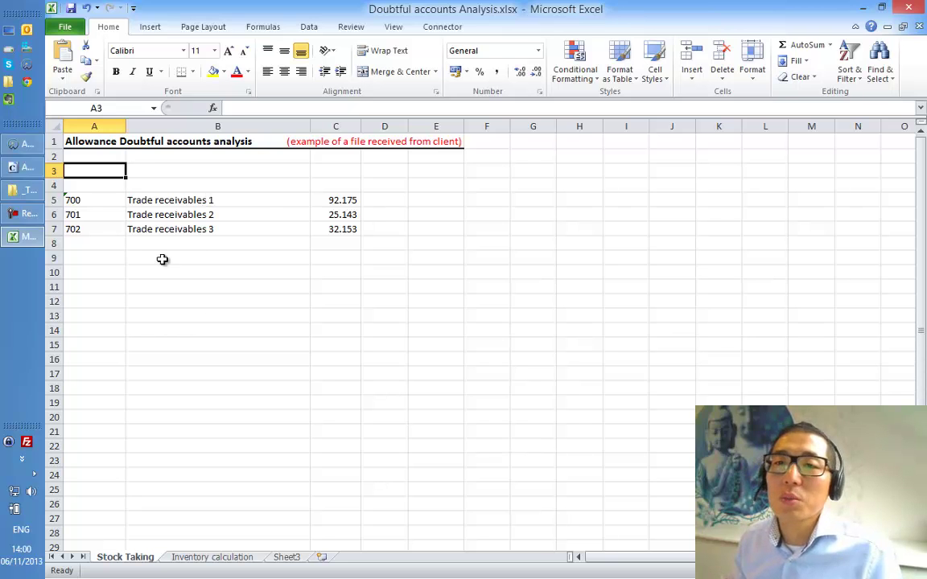
- Add a bottom border to C7 and total the balances in C9 with =SUM(C5:C7)
{"action": "left_click", "coordinate": [351, 230]}
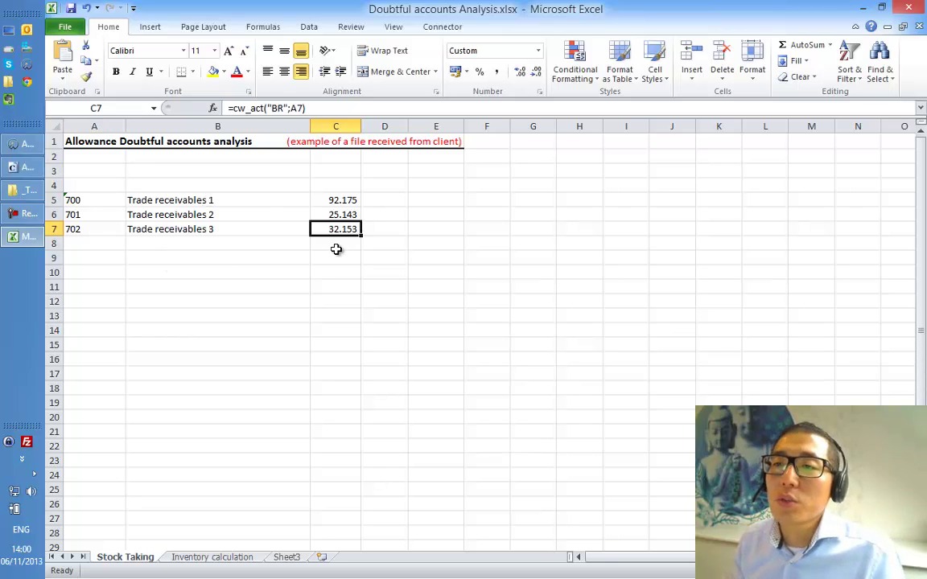
{"action": "left_click", "coordinate": [182, 71]}
{"action": "left_click", "coordinate": [335, 257]}
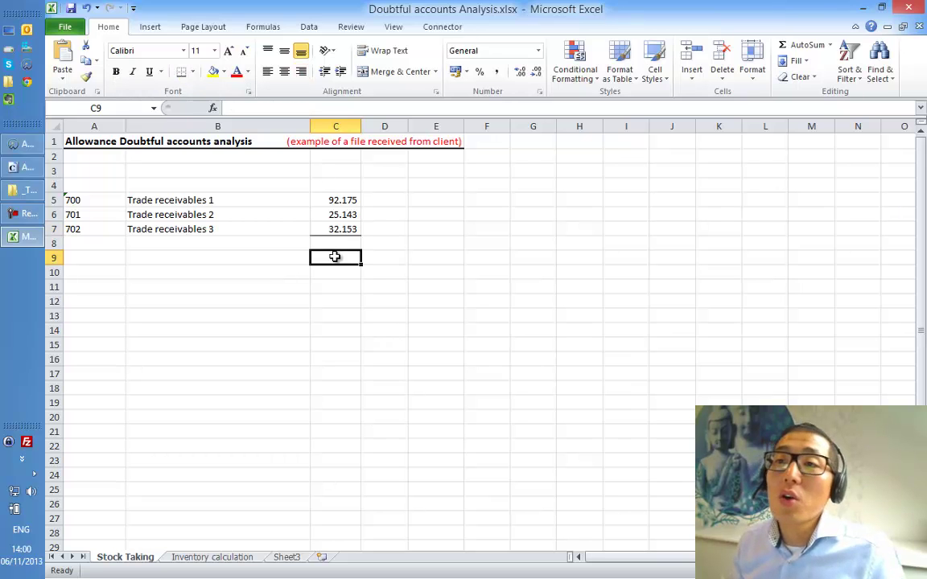
{"action": "left_click", "coordinate": [799, 49]}
{"action": "left_click_drag", "start_coordinate": [352, 203], "coordinate": [351, 230]}
{"action": "key", "text": "Return"}
{"action": "key", "text": "Up"}
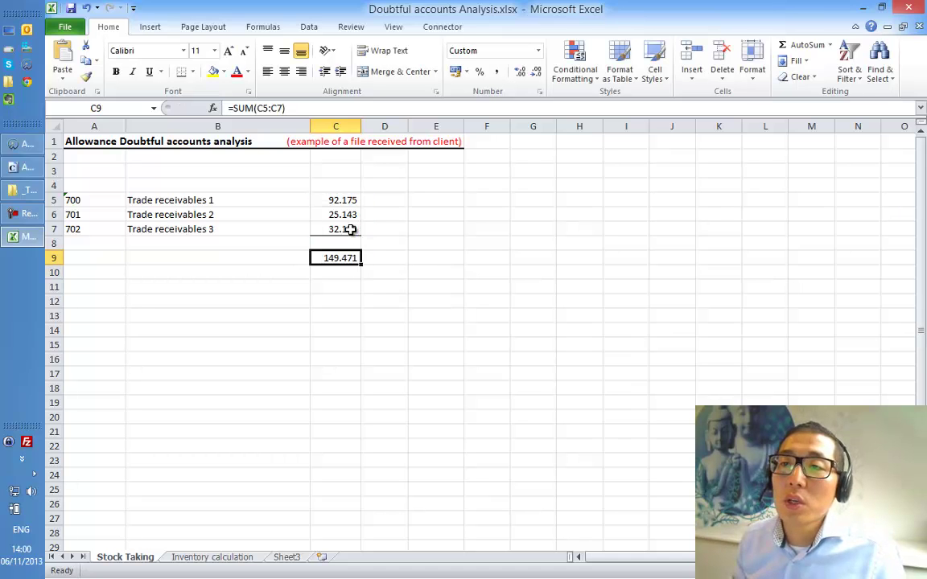
- Color the total in C9 and the account 700 balance in C5 in the standard light blue font color
{"action": "left_click", "coordinate": [247, 72]}
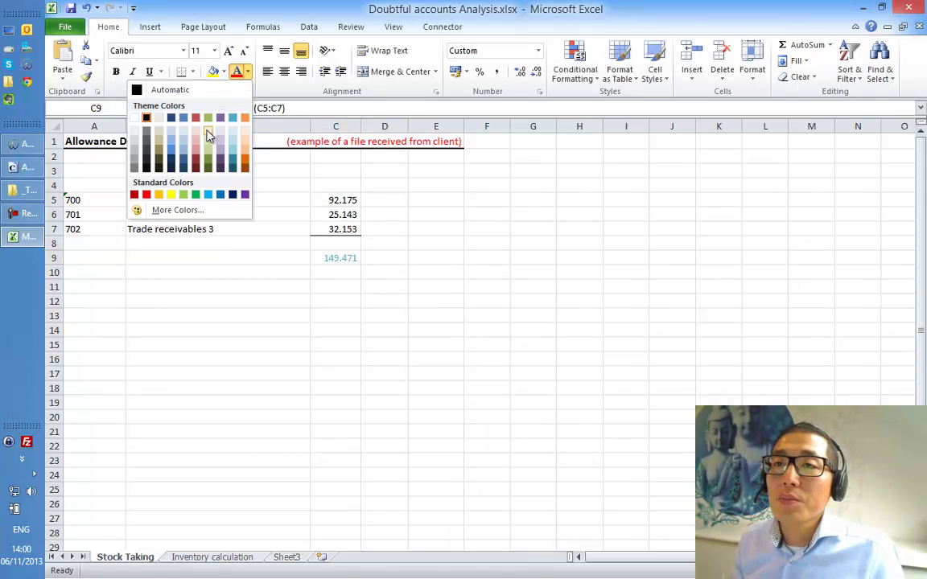
{"action": "left_click", "coordinate": [208, 194]}
{"action": "left_click", "coordinate": [385, 373]}
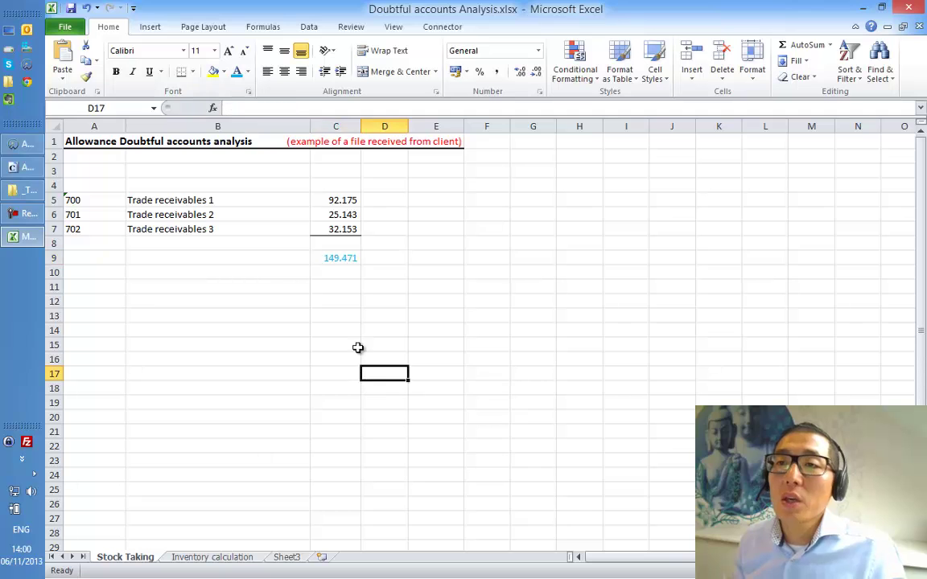
{"action": "left_click", "coordinate": [331, 197]}
{"action": "left_click", "coordinate": [235, 71]}
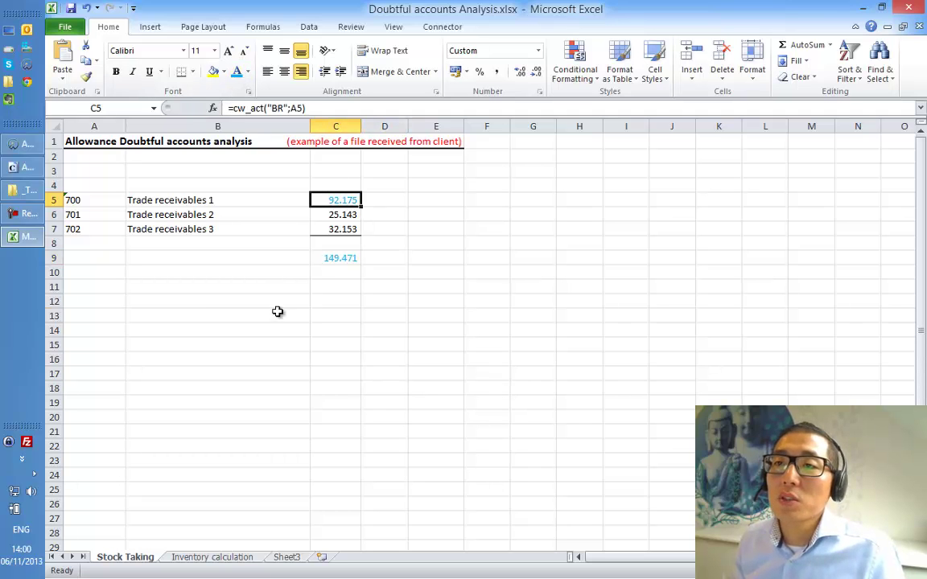
{"action": "left_click", "coordinate": [278, 311]}
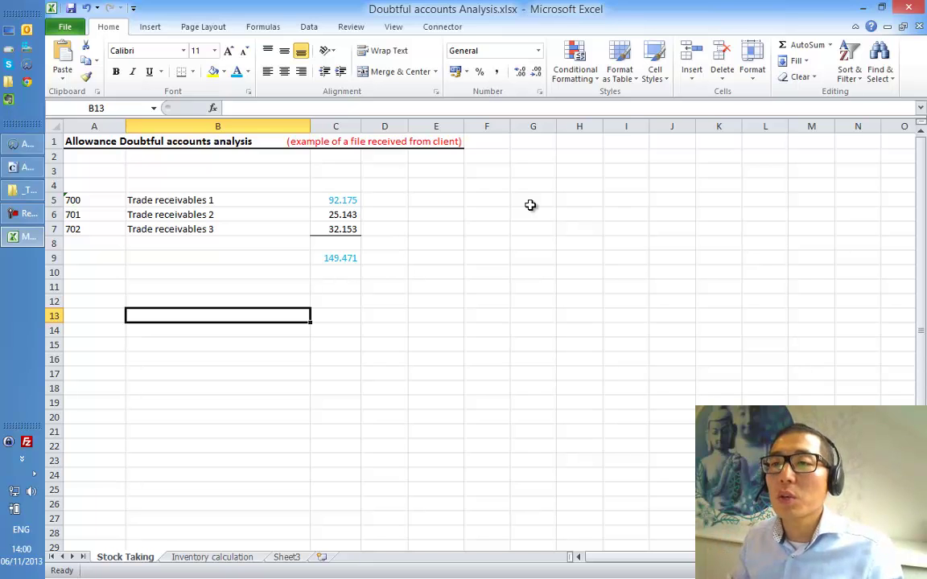
- Insert a CaseWare document reference to 130 Receivables, current leadsheet in cell D5
{"action": "left_click", "coordinate": [441, 26]}
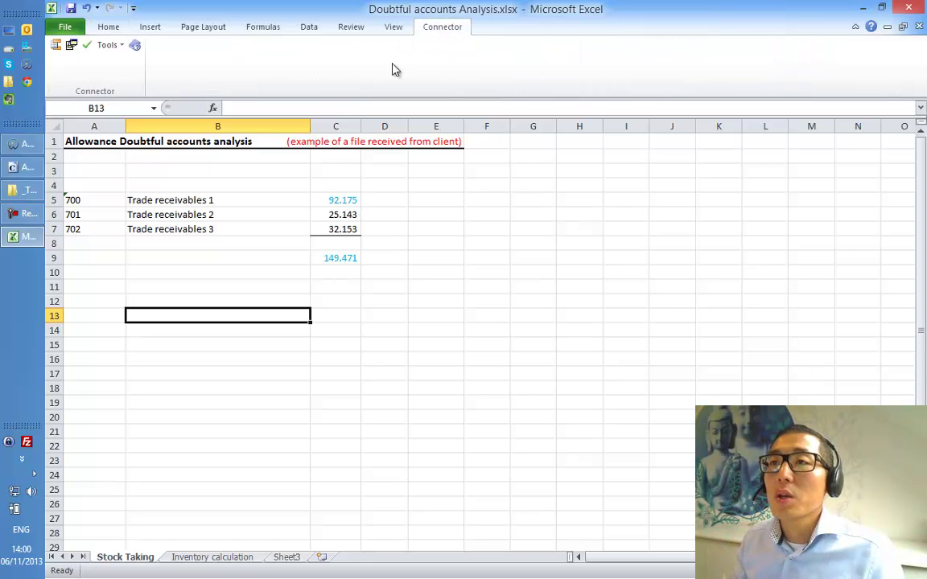
{"action": "left_click", "coordinate": [387, 198]}
{"action": "left_click", "coordinate": [113, 45]}
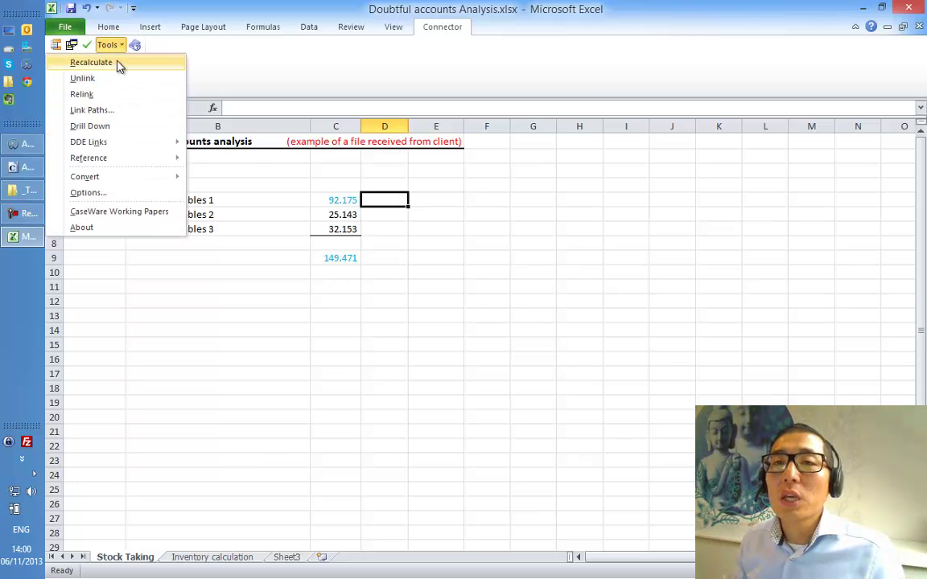
{"action": "mouse_move", "coordinate": [103, 157]}
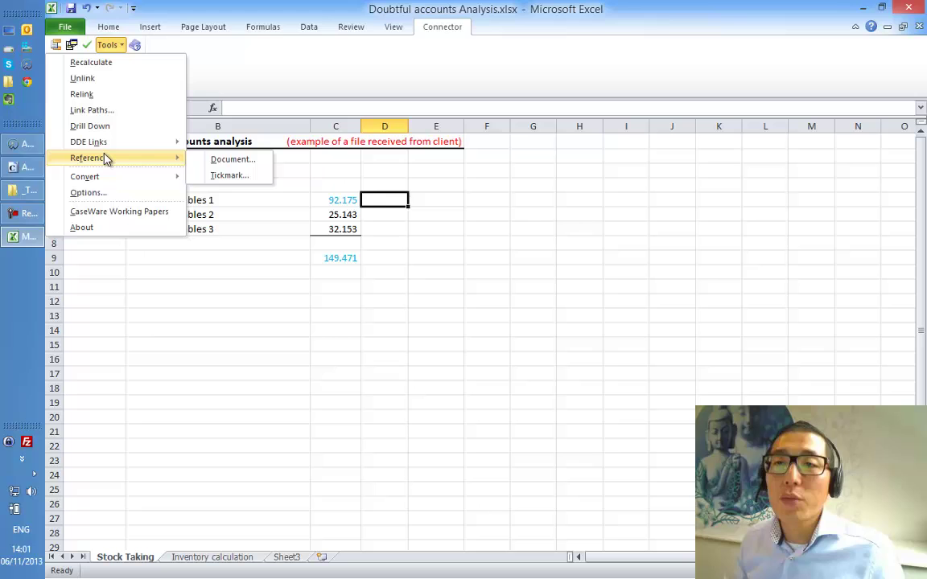
{"action": "left_click", "coordinate": [224, 160]}
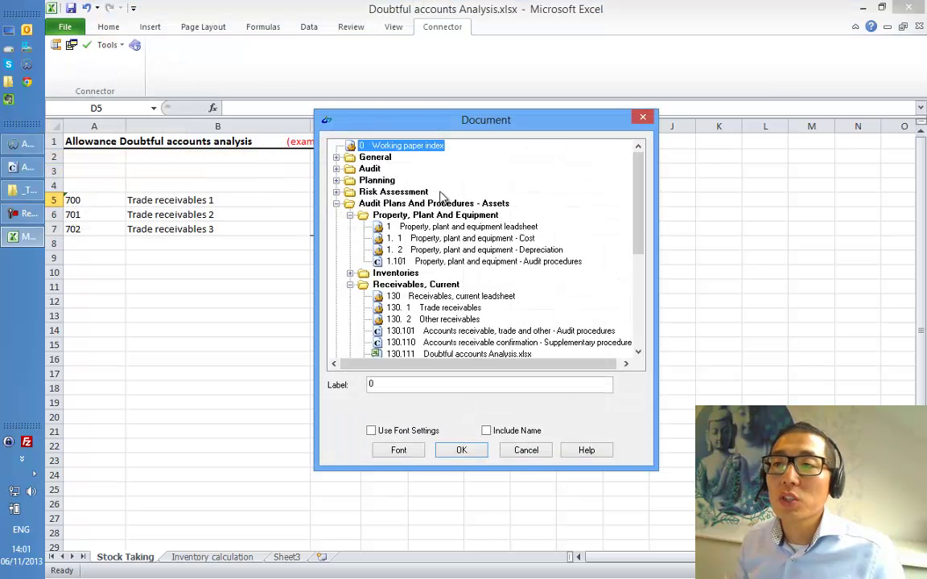
{"action": "left_click_drag", "start_coordinate": [451, 120], "coordinate": [575, 62]}
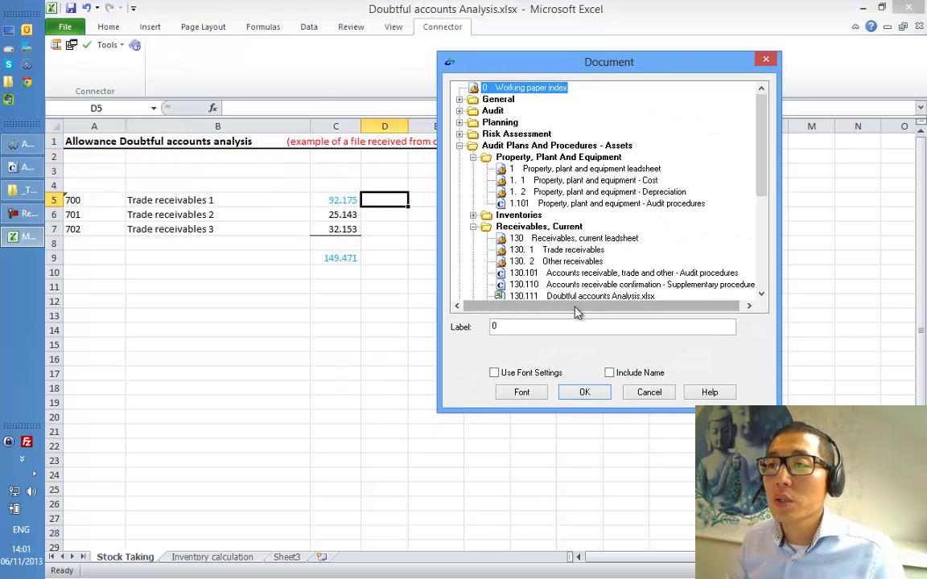
{"action": "left_click_drag", "start_coordinate": [765, 176], "coordinate": [763, 193]}
{"action": "left_click", "coordinate": [510, 206]}
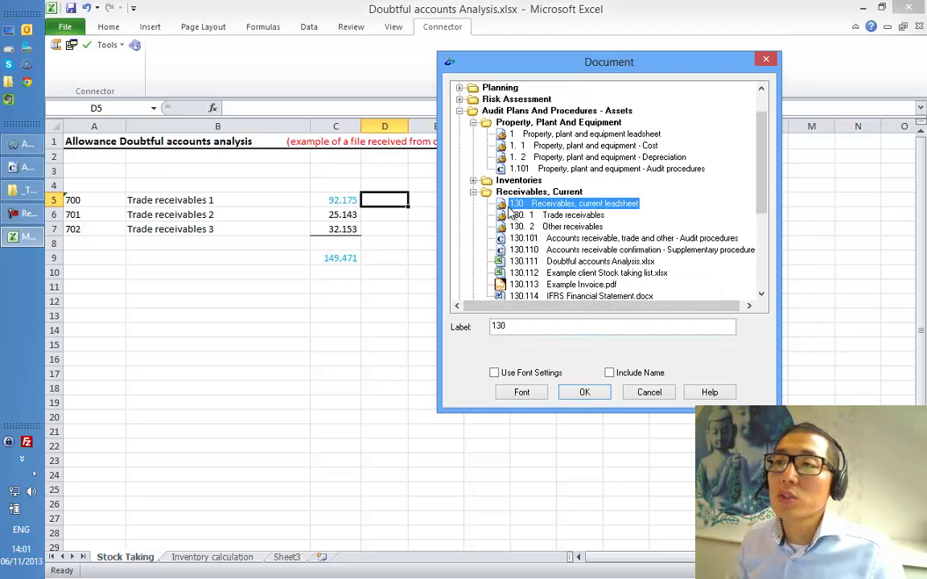
{"action": "left_click", "coordinate": [584, 392]}
{"action": "left_click", "coordinate": [397, 258]}
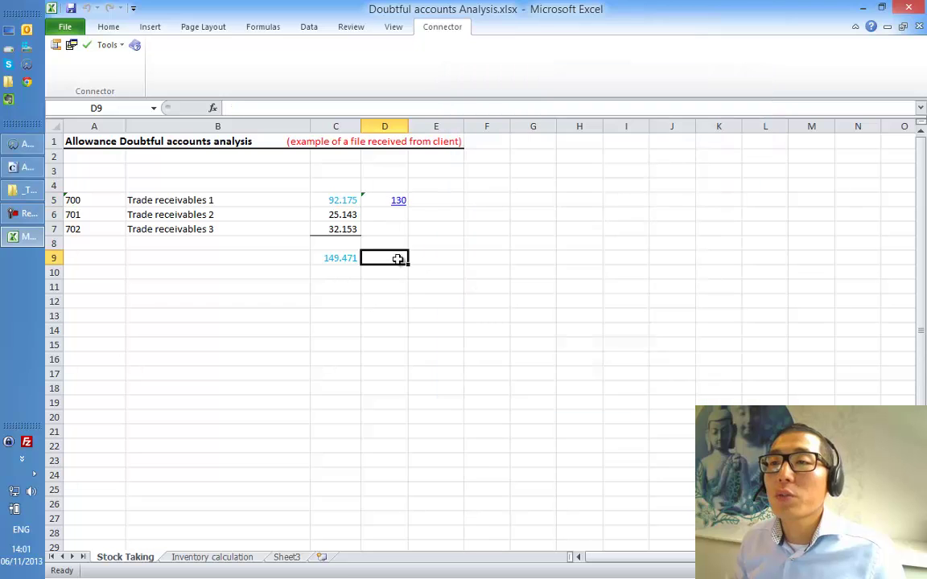
- Follow the 130 reference in D5 to open the Receivables, current leadsheet in CaseWare Working Papers
{"action": "left_click", "coordinate": [432, 201]}
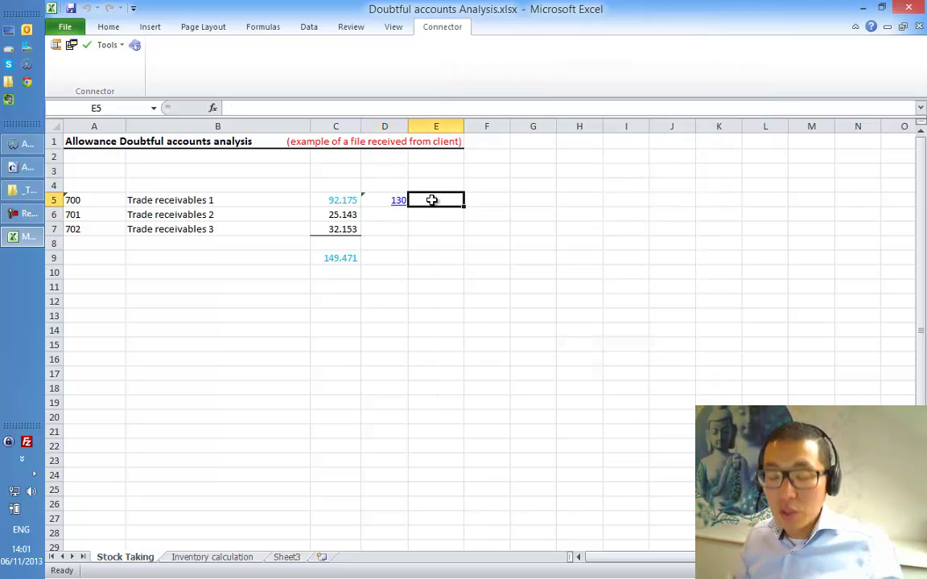
{"action": "left_click", "coordinate": [434, 226]}
{"action": "left_click", "coordinate": [398, 200]}
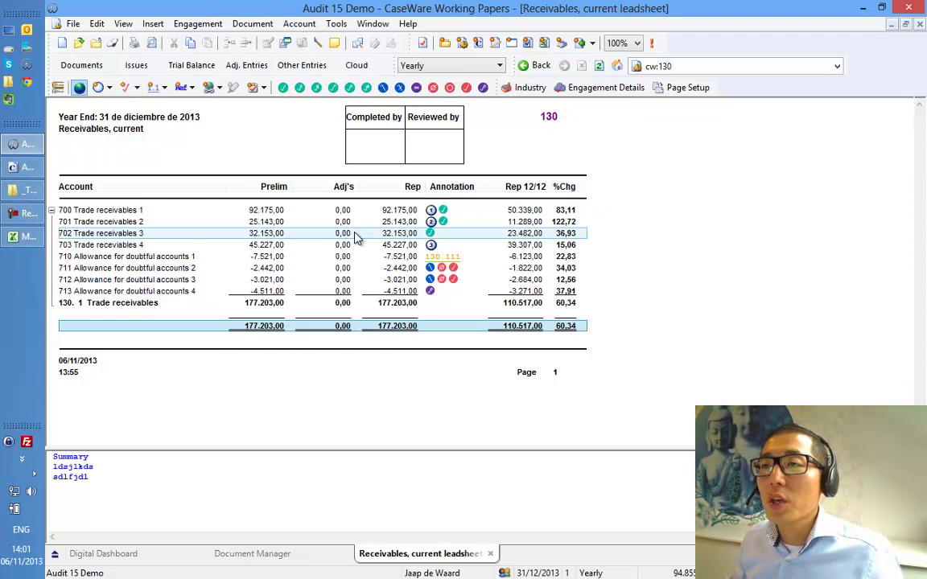
- Close the leadsheet and set the viewer of document 130.113 Example Invoice.pdf to External viewer - normal window
{"action": "key", "text": "Escape"}
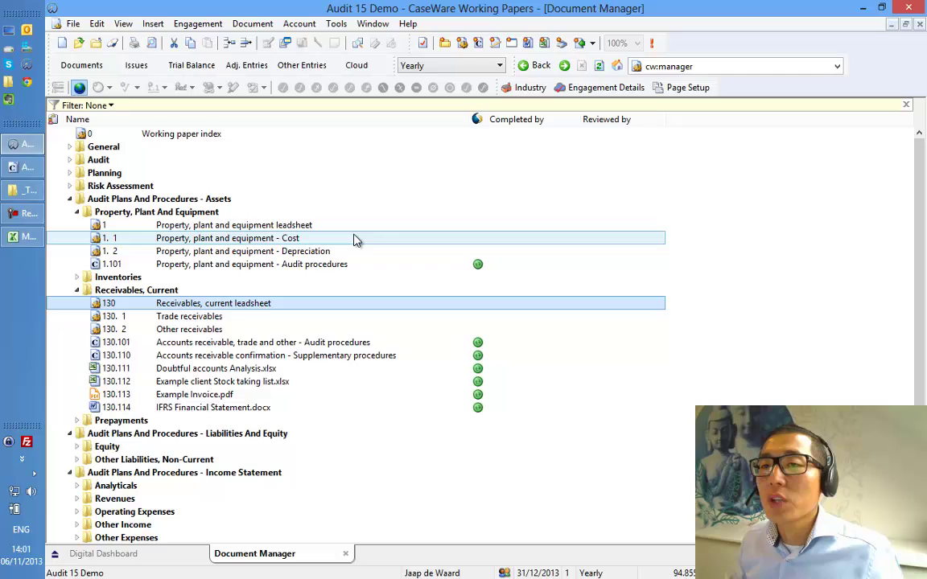
{"action": "right_click", "coordinate": [184, 401]}
{"action": "left_click", "coordinate": [250, 18]}
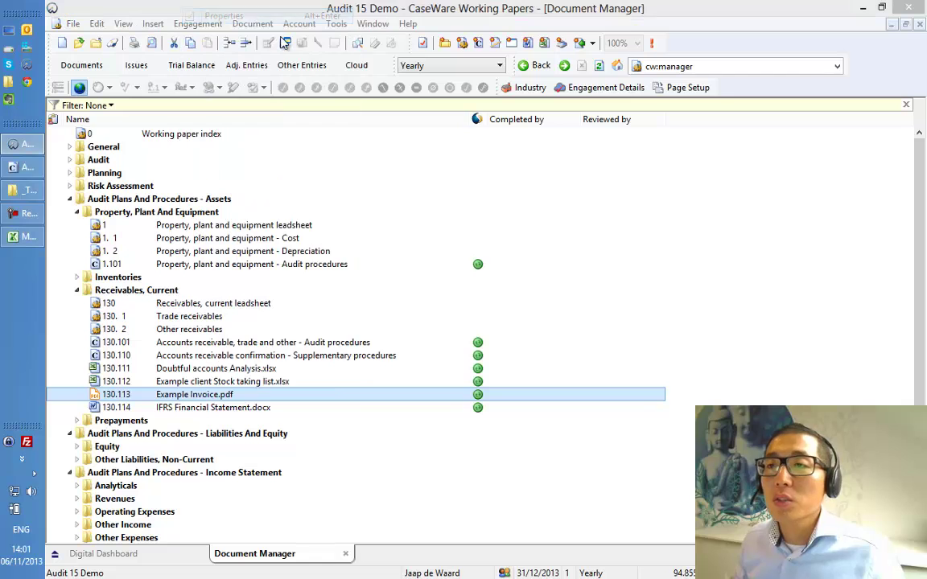
{"action": "left_click", "coordinate": [402, 273]}
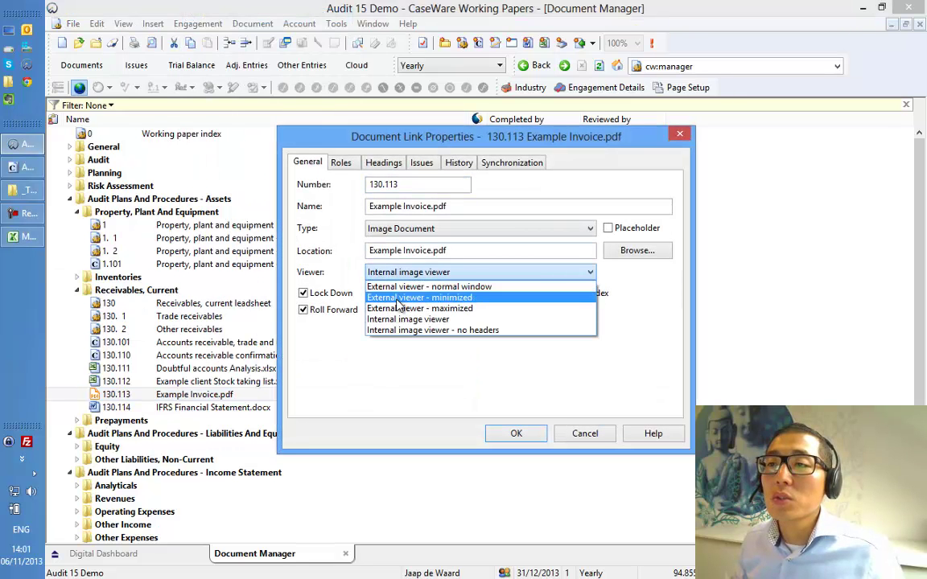
{"action": "left_click", "coordinate": [429, 287]}
{"action": "left_click", "coordinate": [516, 434]}
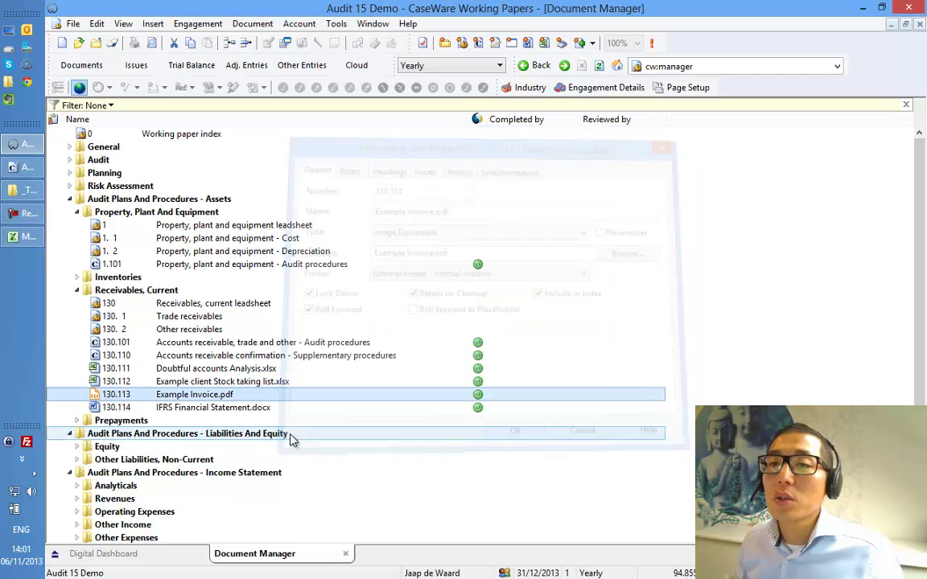
- Open Example Invoice.pdf in the external Foxit Reader, resize its window, look through the invoice and close it
{"action": "double_click", "coordinate": [119, 396]}
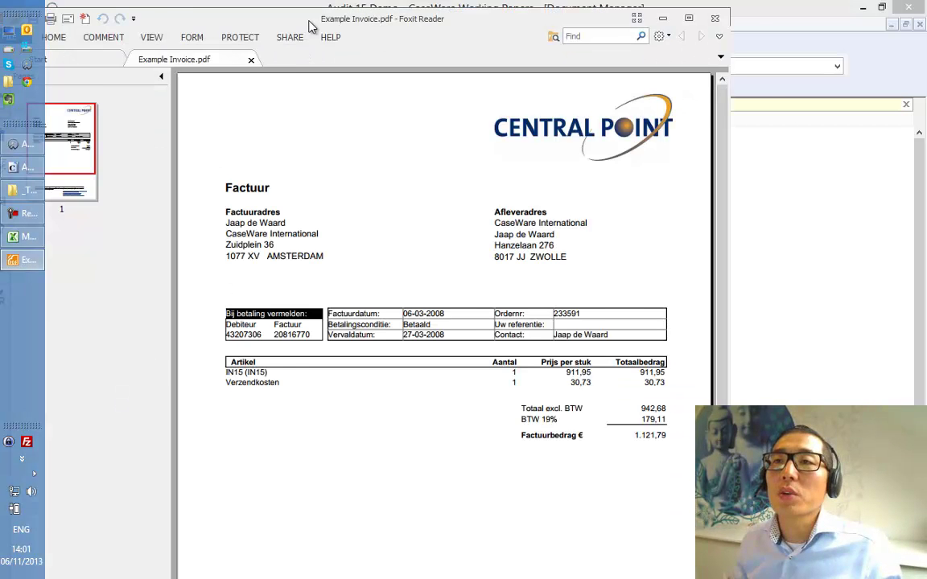
{"action": "left_click_drag", "start_coordinate": [311, 25], "coordinate": [355, 29]}
{"action": "left_click_drag", "start_coordinate": [264, 36], "coordinate": [403, 47]}
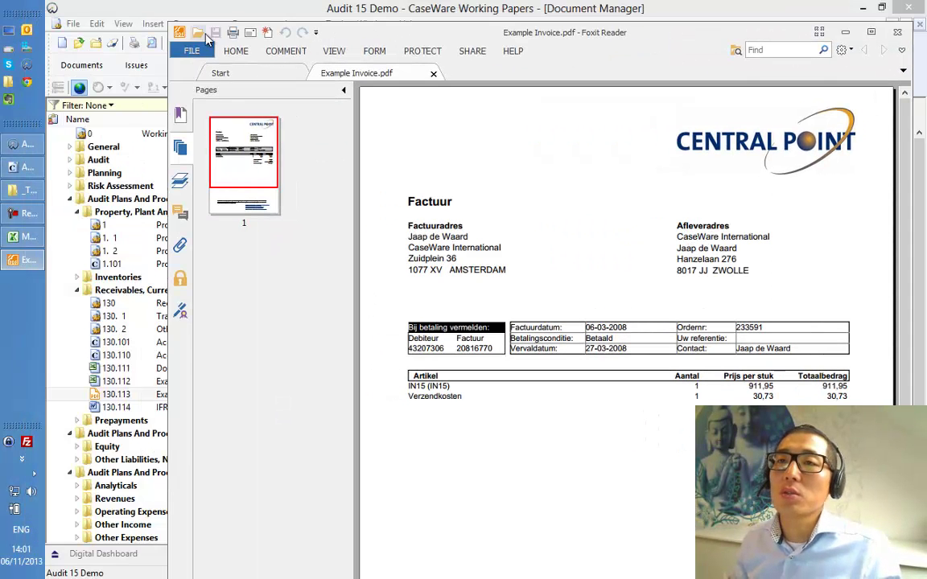
{"action": "left_click_drag", "start_coordinate": [168, 23], "coordinate": [271, 162]}
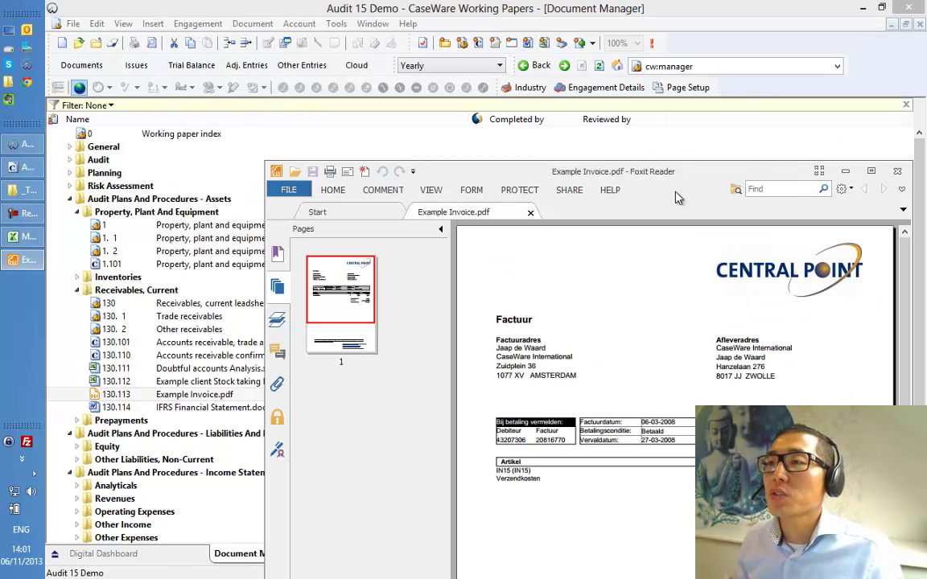
{"action": "left_click_drag", "start_coordinate": [676, 193], "coordinate": [541, 49]}
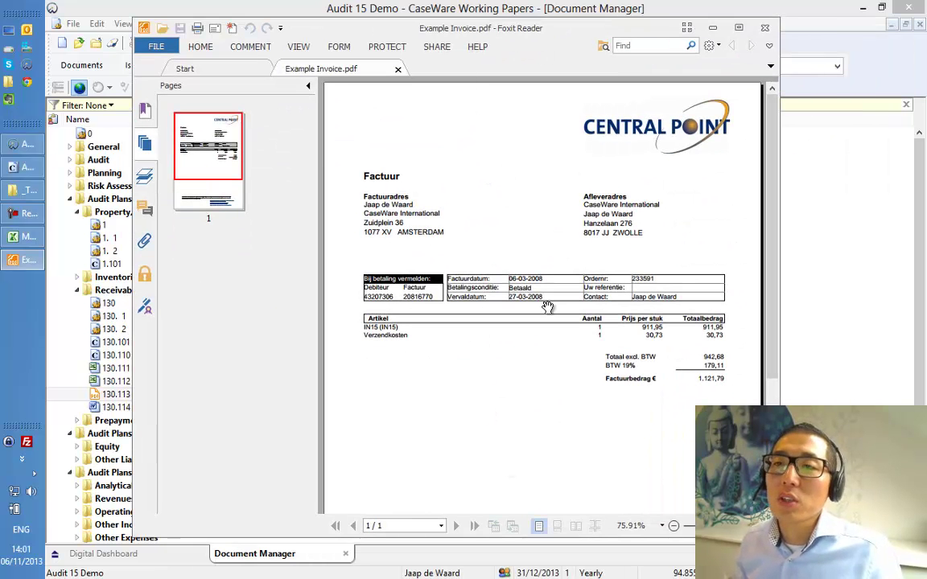
{"action": "scroll", "coordinate": [612, 390], "scroll_direction": "down", "scroll_amount": 3}
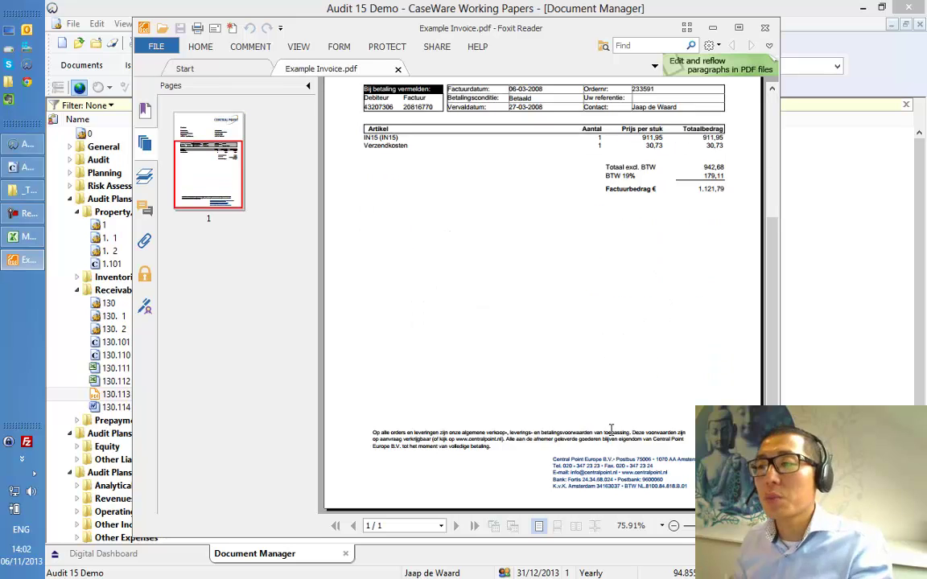
{"action": "scroll", "coordinate": [618, 402], "scroll_direction": "up", "scroll_amount": 3}
{"action": "left_click", "coordinate": [764, 27]}
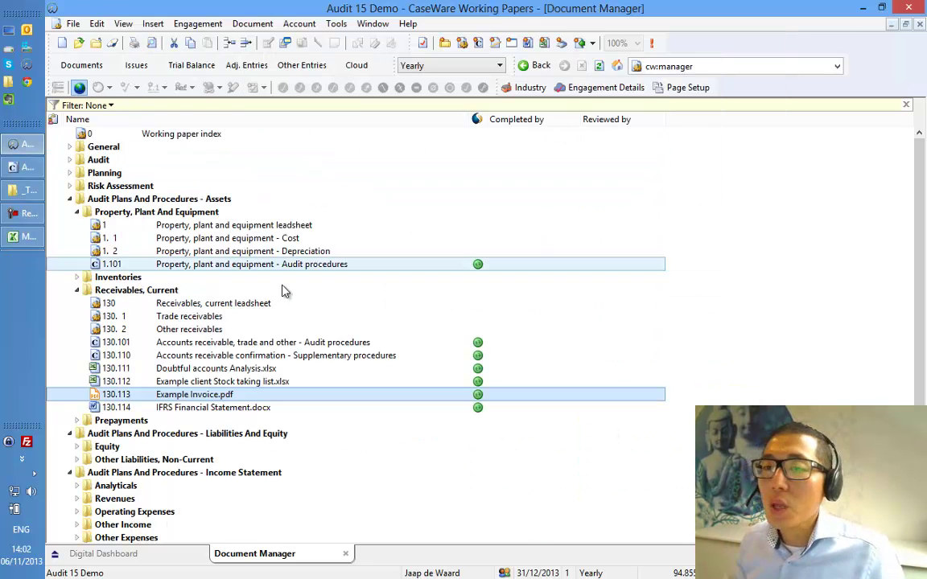
- Set the viewer of document 130.113 Example Invoice.pdf to Internal image viewer
{"action": "right_click", "coordinate": [181, 394]}
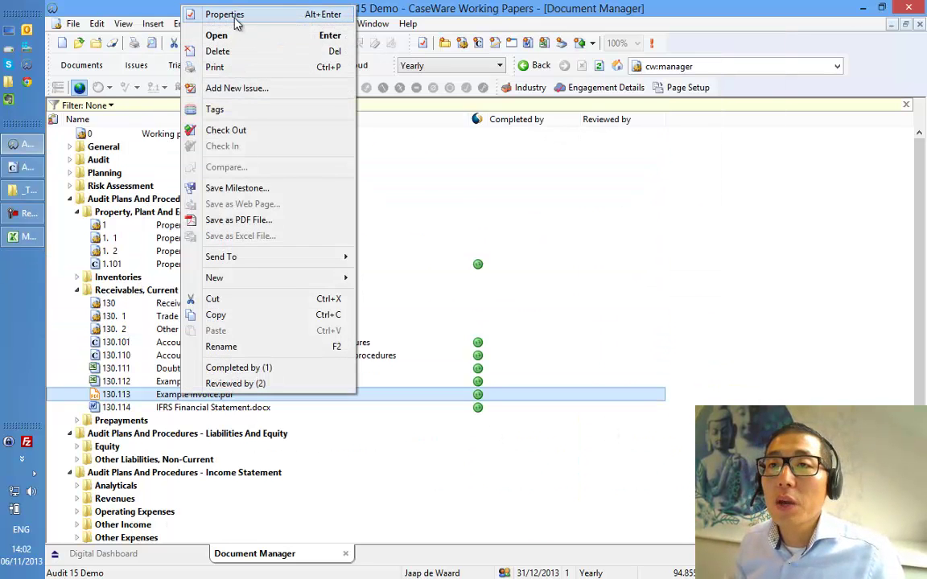
{"action": "left_click", "coordinate": [216, 14]}
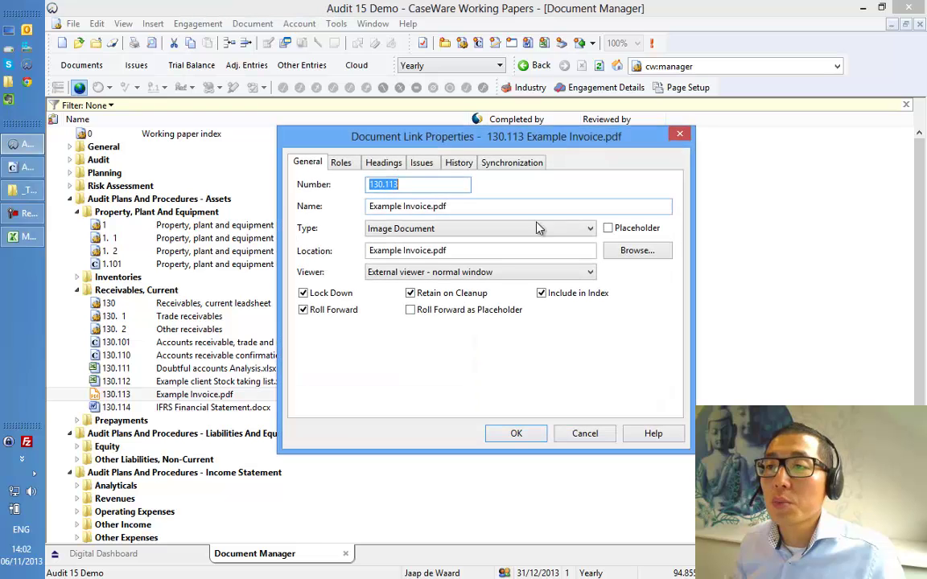
{"action": "left_click", "coordinate": [394, 273]}
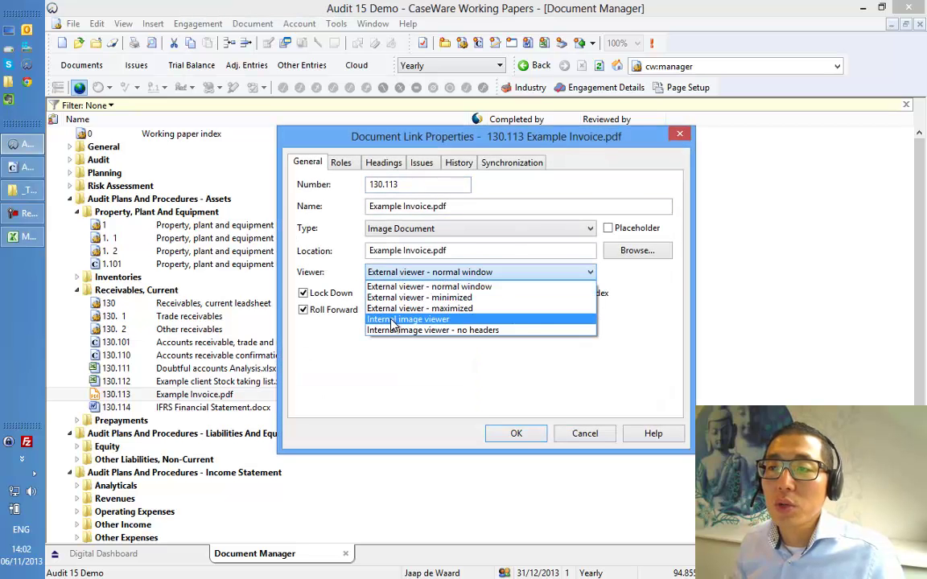
{"action": "left_click", "coordinate": [392, 321]}
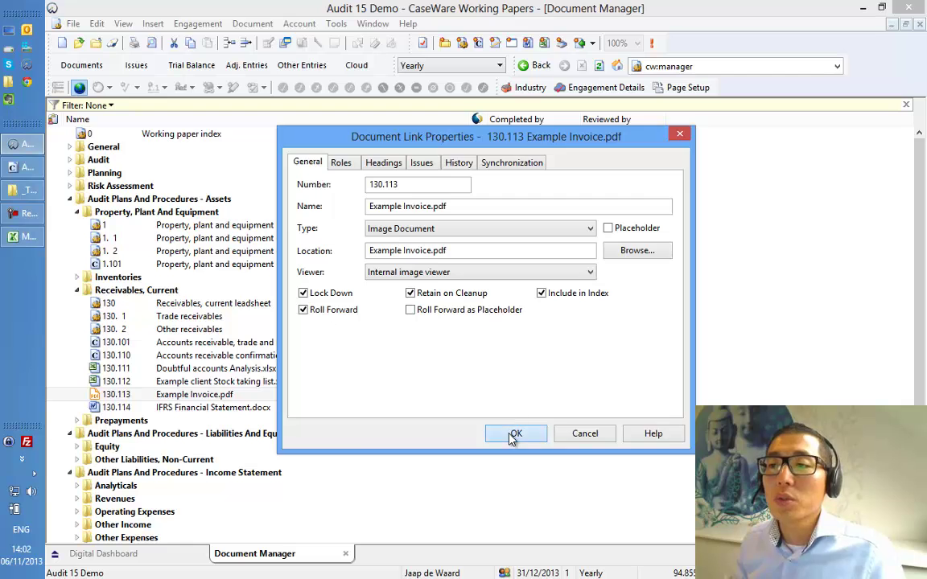
{"action": "left_click", "coordinate": [513, 432]}
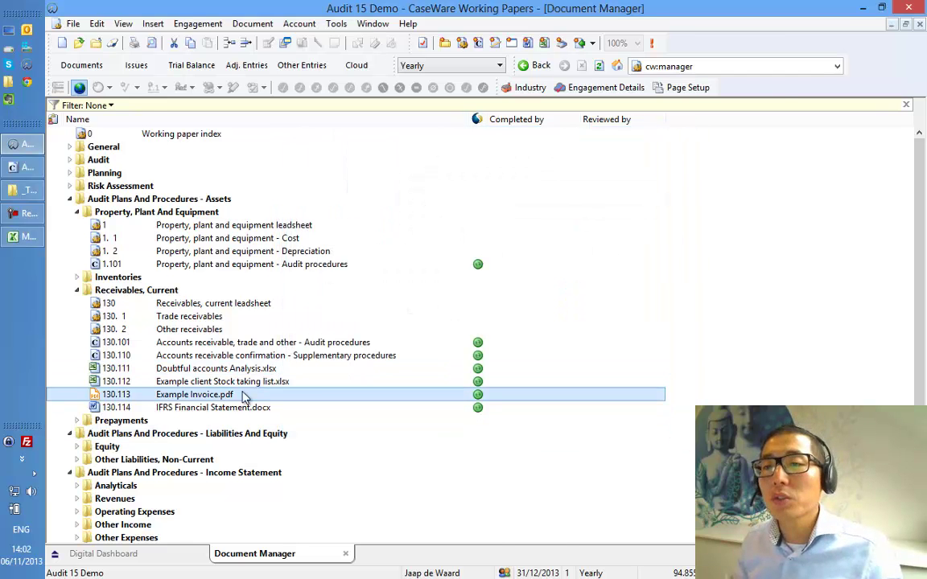
- Open Example Invoice.pdf and place a green tickmark beside the Totaal excl. BTW amount and a blue one beside the Verzendkosten total
{"action": "double_click", "coordinate": [228, 397]}
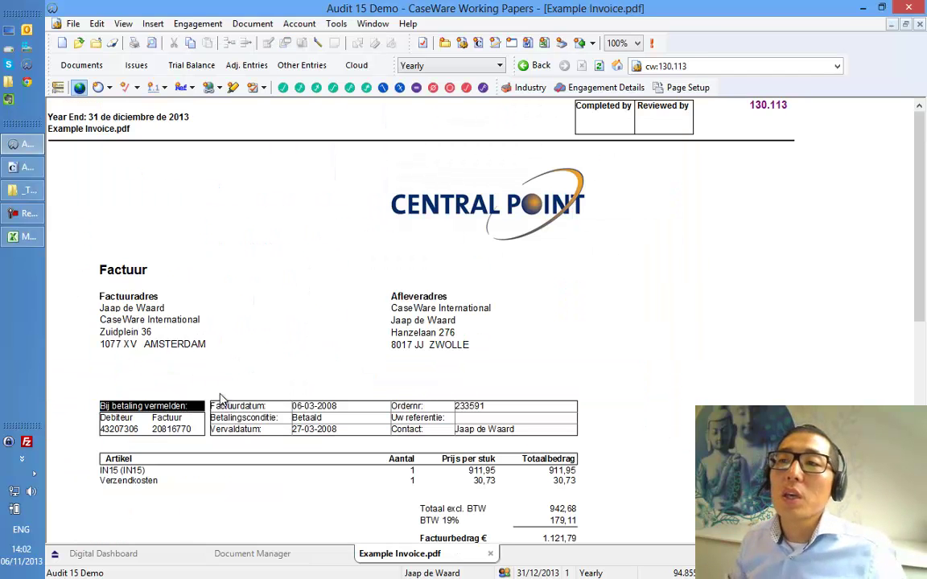
{"action": "scroll", "coordinate": [813, 357], "scroll_direction": "down", "scroll_amount": 2}
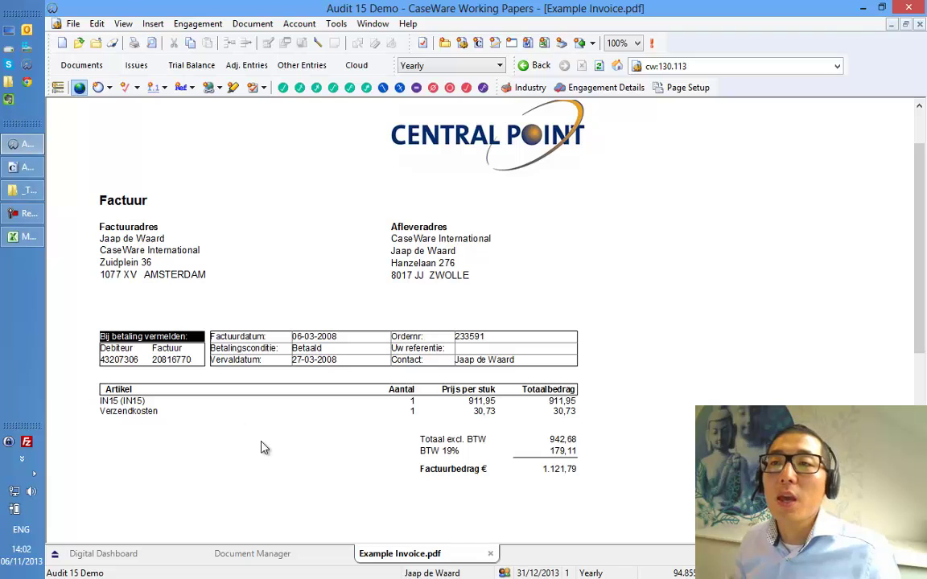
{"action": "scroll", "coordinate": [266, 447], "scroll_direction": "down", "scroll_amount": 2}
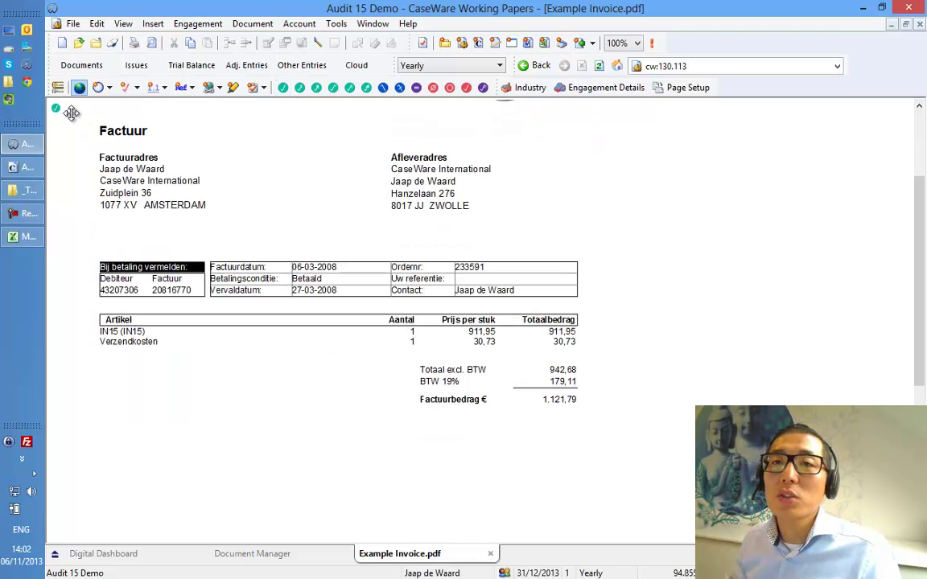
{"action": "left_click_drag", "start_coordinate": [58, 111], "coordinate": [587, 369]}
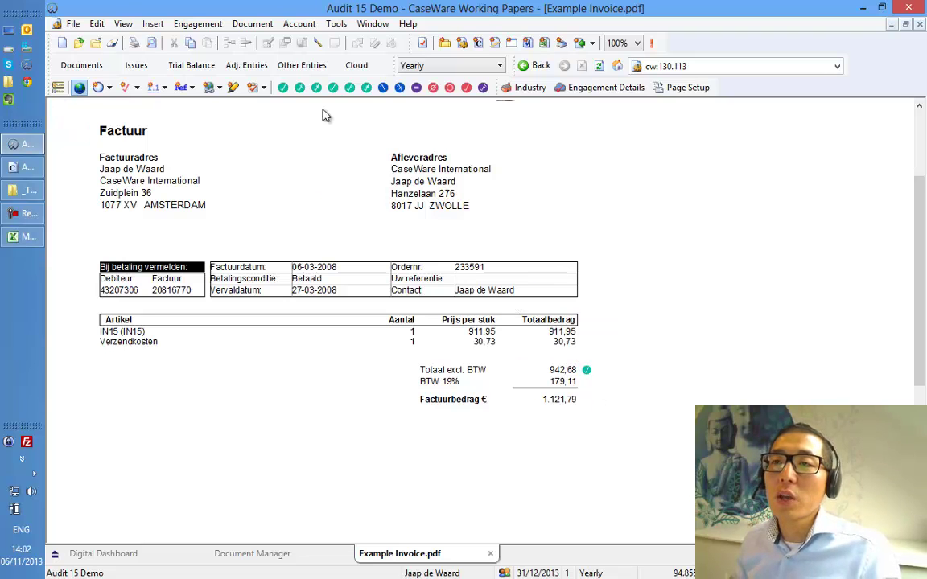
{"action": "left_click", "coordinate": [383, 87]}
{"action": "left_click_drag", "start_coordinate": [55, 106], "coordinate": [585, 342]}
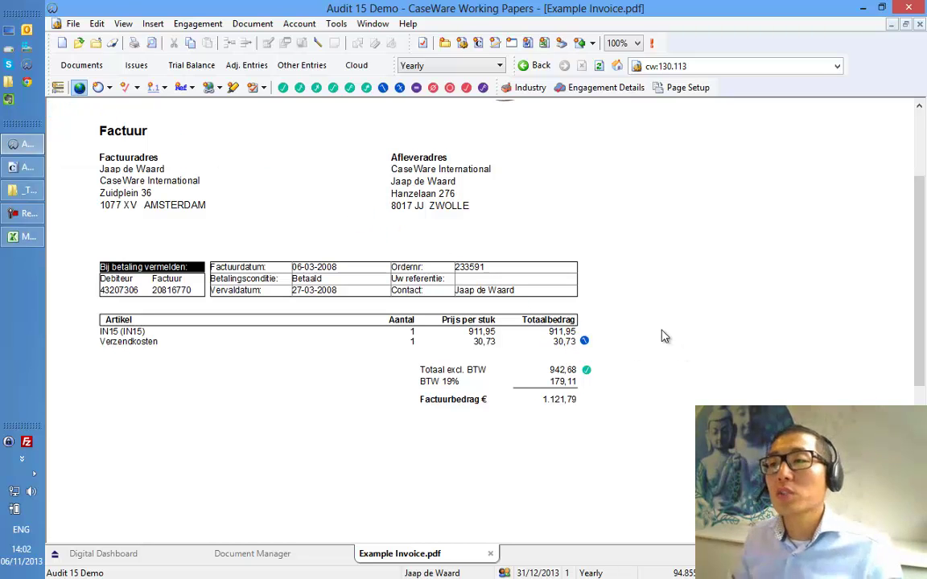
{"action": "mouse_move", "coordinate": [588, 342]}
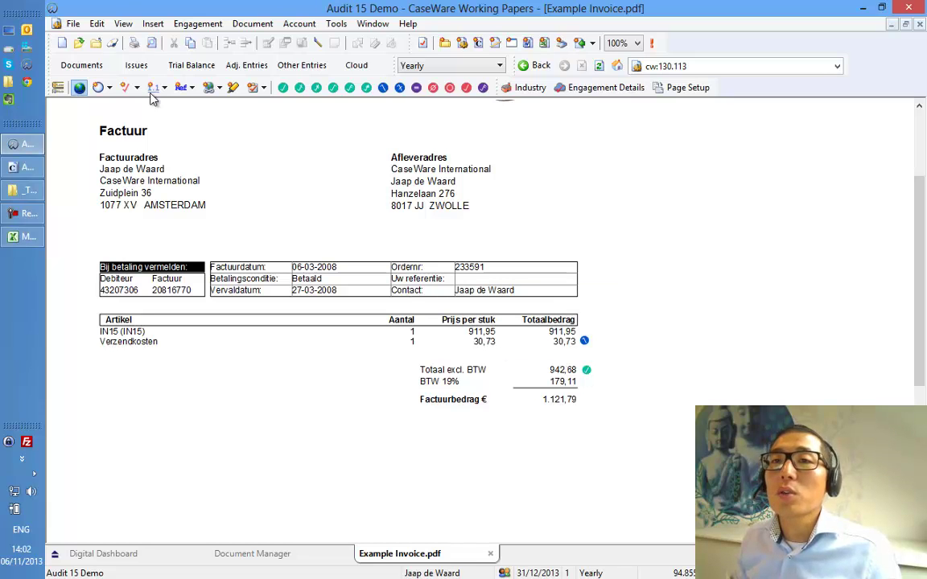
- Add a text box note with the lines "sdafdsflkdsl", "sdlfkjdls" and "sdfsd;lkfjds", and place it below the Verzendkosten line
{"action": "left_click", "coordinate": [98, 88]}
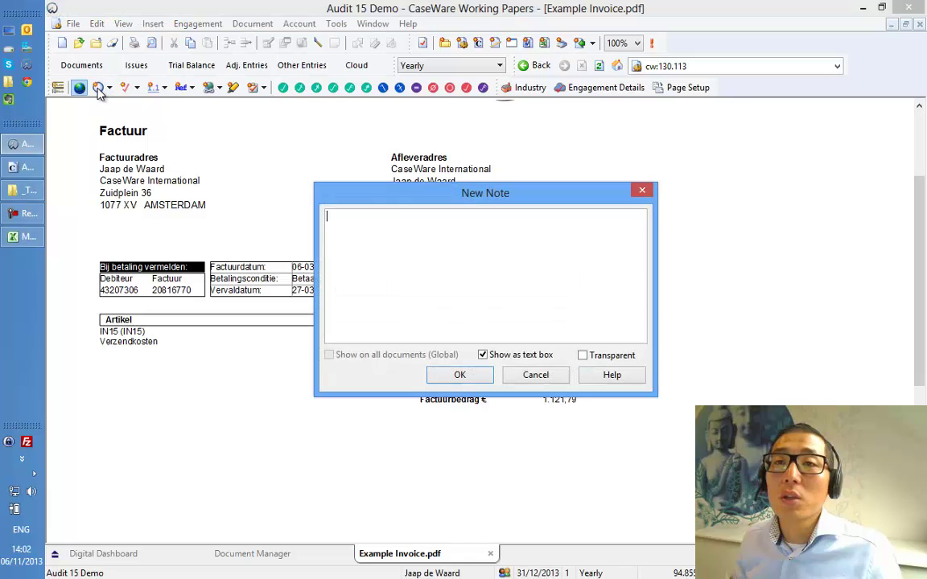
{"action": "type", "text": "sdafdsflkdsl sdlfkjdls"}
{"action": "key", "text": "Return"}
{"action": "type", "text": "sdfsd;lkfjds"}
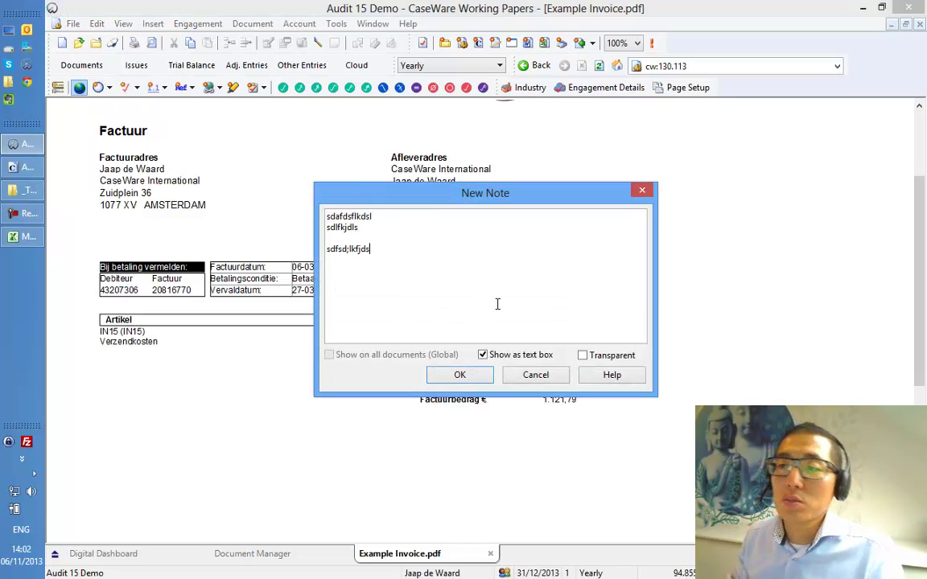
{"action": "left_click", "coordinate": [456, 375]}
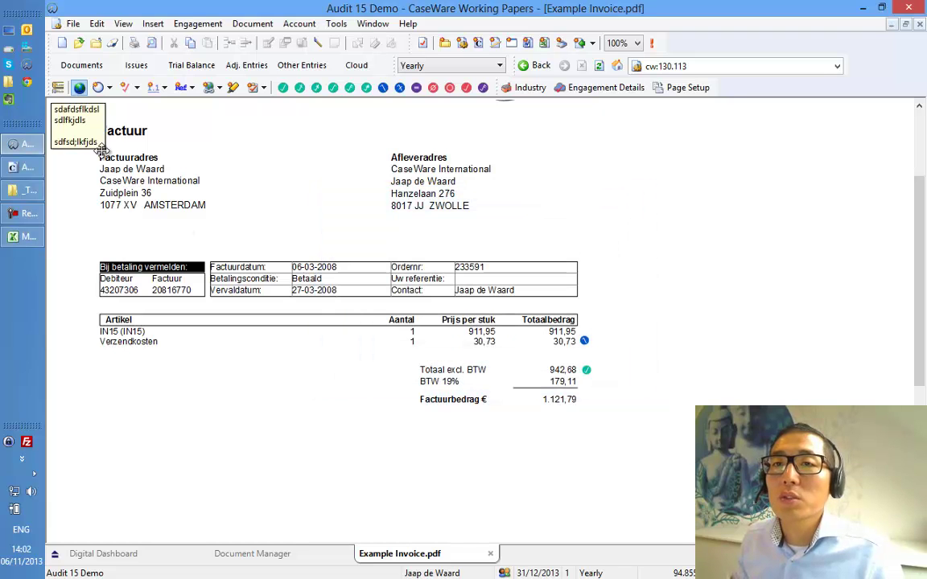
{"action": "left_click_drag", "start_coordinate": [103, 153], "coordinate": [154, 410]}
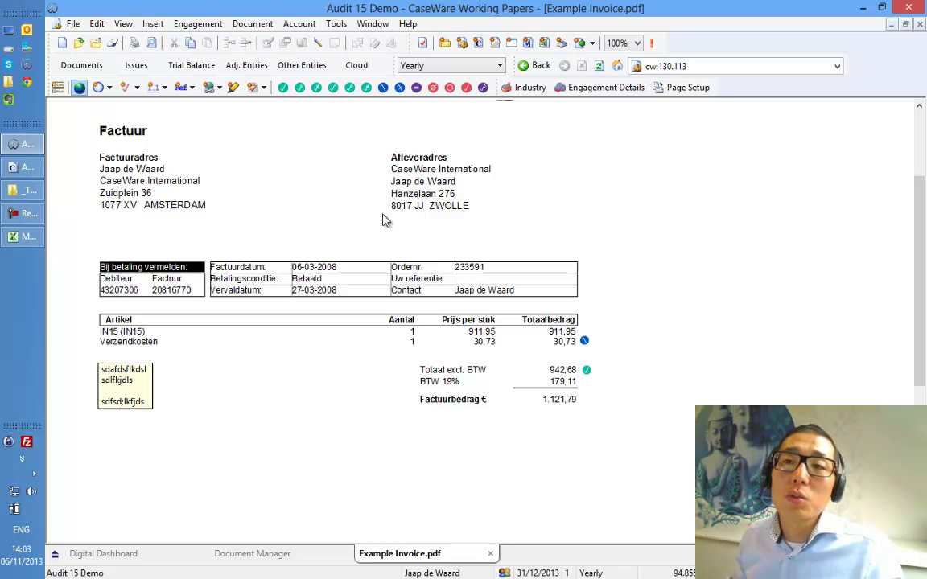
- Highlight the Factuuradres address block of the invoice in yellow
{"action": "left_click", "coordinate": [233, 87]}
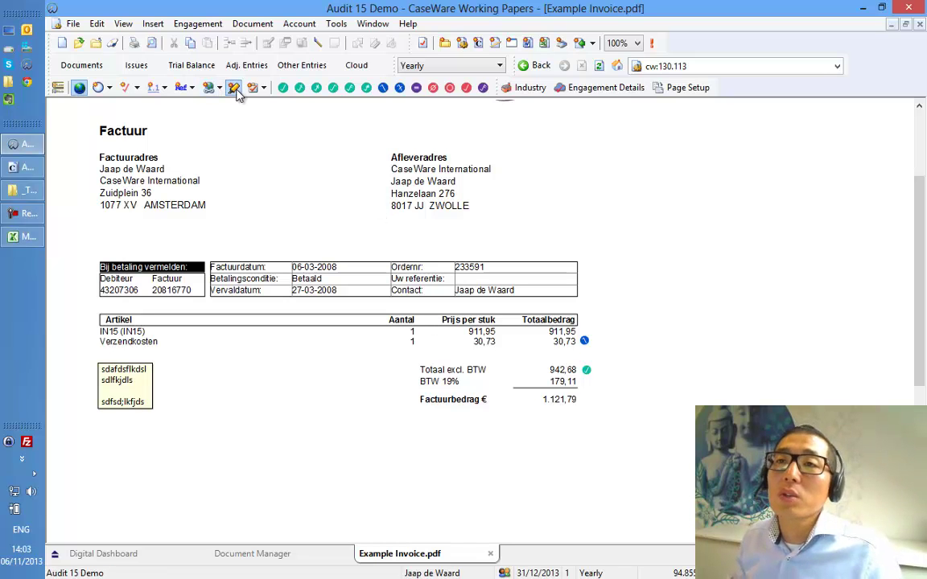
{"action": "left_click_drag", "start_coordinate": [89, 149], "coordinate": [224, 219]}
{"action": "left_click", "coordinate": [464, 368]}
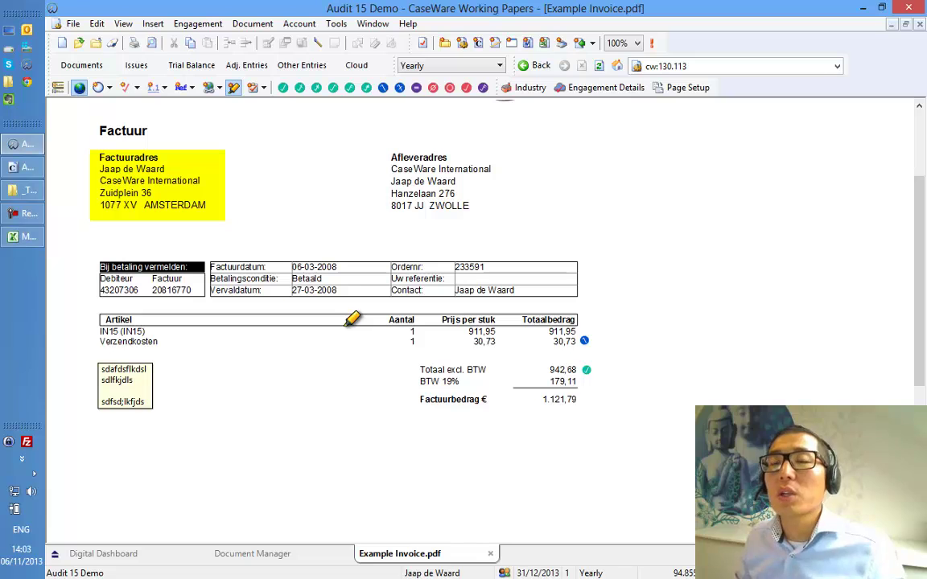
{"action": "left_click", "coordinate": [233, 87]}
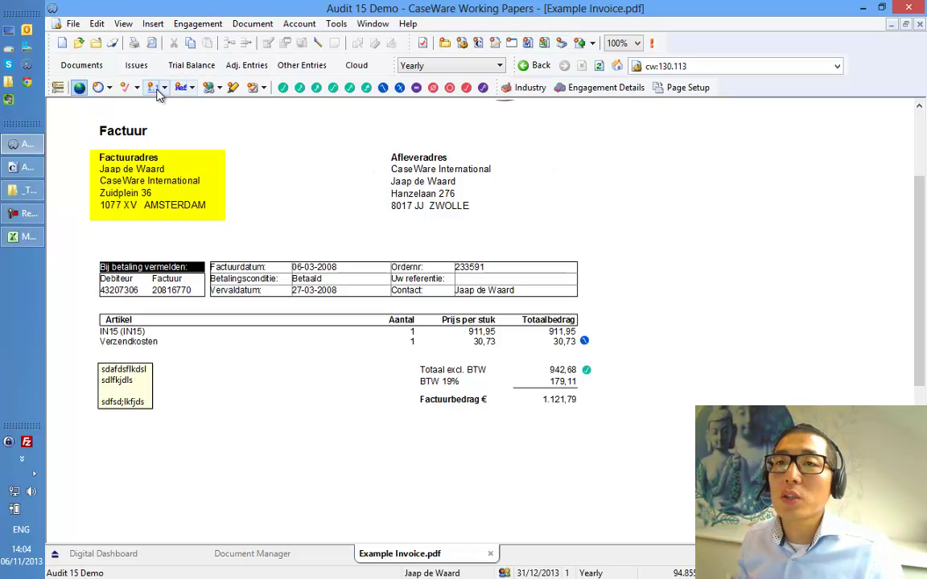
- Insert a document reference to 130 Receivables, current leadsheet and place it beside the Factuurbedrag amount
{"action": "left_click", "coordinate": [182, 87]}
{"action": "left_click", "coordinate": [576, 282]}
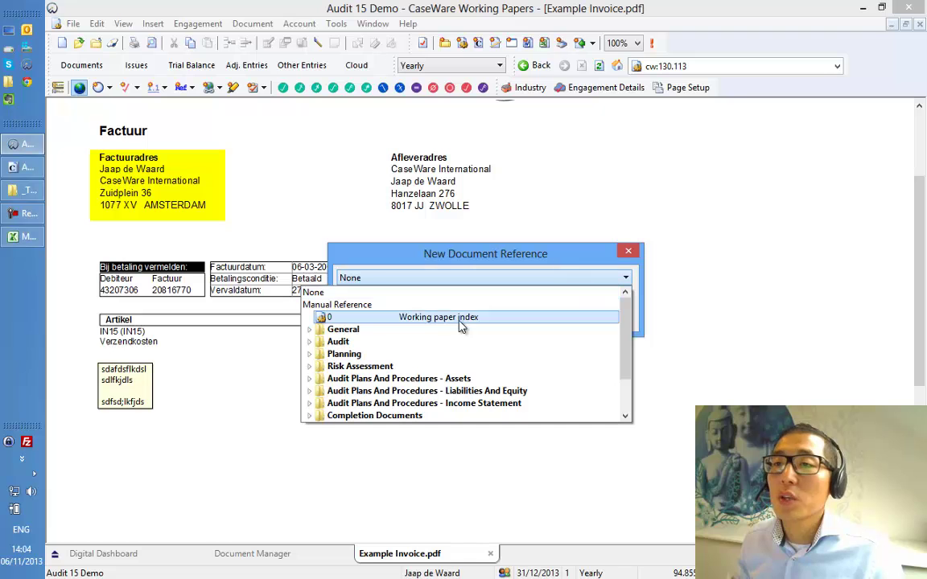
{"action": "left_click", "coordinate": [309, 378]}
{"action": "scroll", "coordinate": [314, 384], "scroll_direction": "down", "scroll_amount": 1}
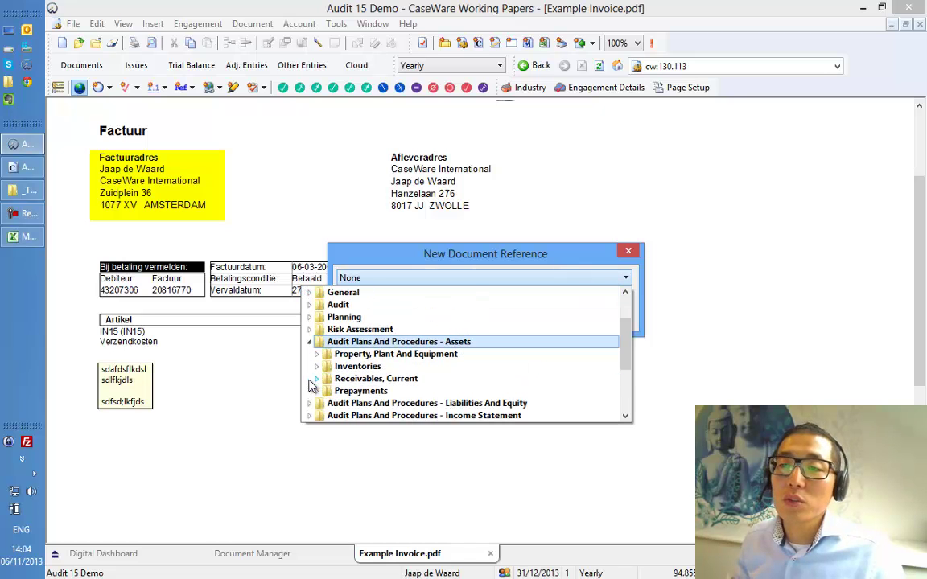
{"action": "left_click", "coordinate": [317, 379]}
{"action": "left_click", "coordinate": [363, 391]}
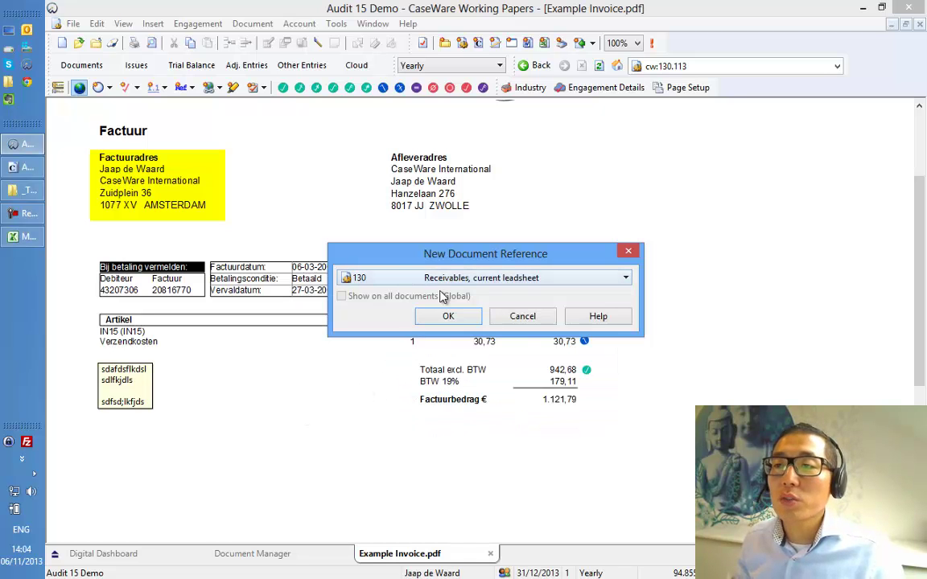
{"action": "left_click", "coordinate": [441, 315]}
{"action": "left_click", "coordinate": [66, 120]}
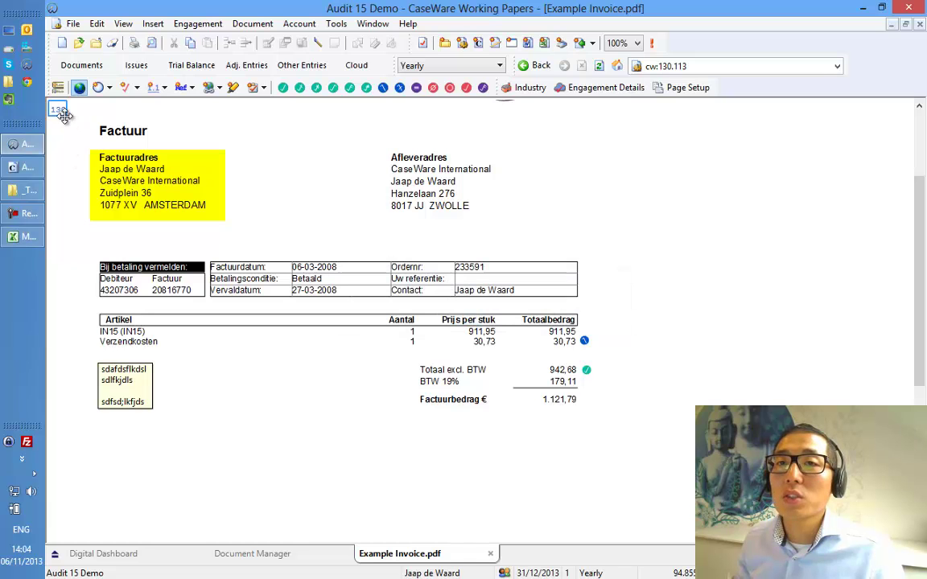
{"action": "left_click", "coordinate": [595, 408]}
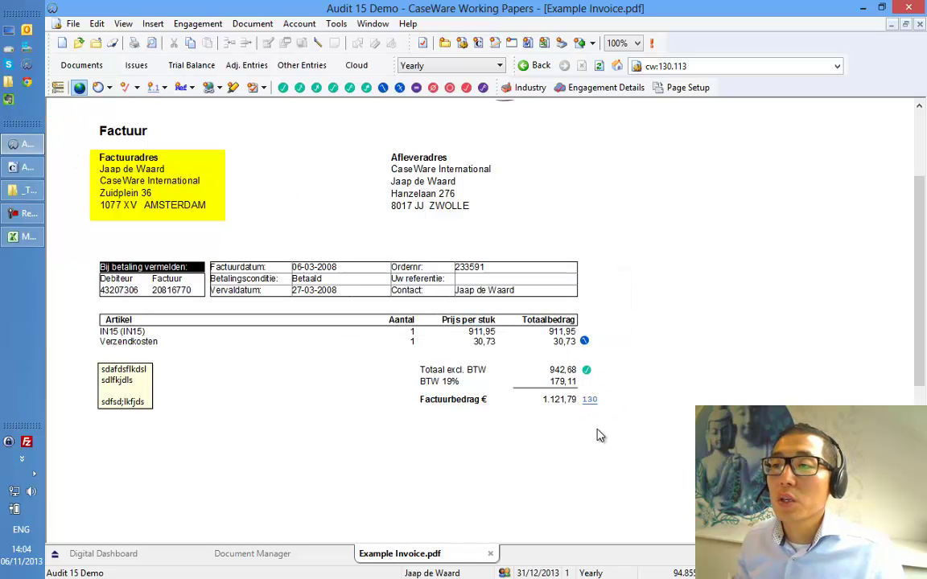
- Follow the 130 reference on the invoice to the leadsheet, and close both documents to return to the Document Manager
{"action": "left_click", "coordinate": [591, 404]}
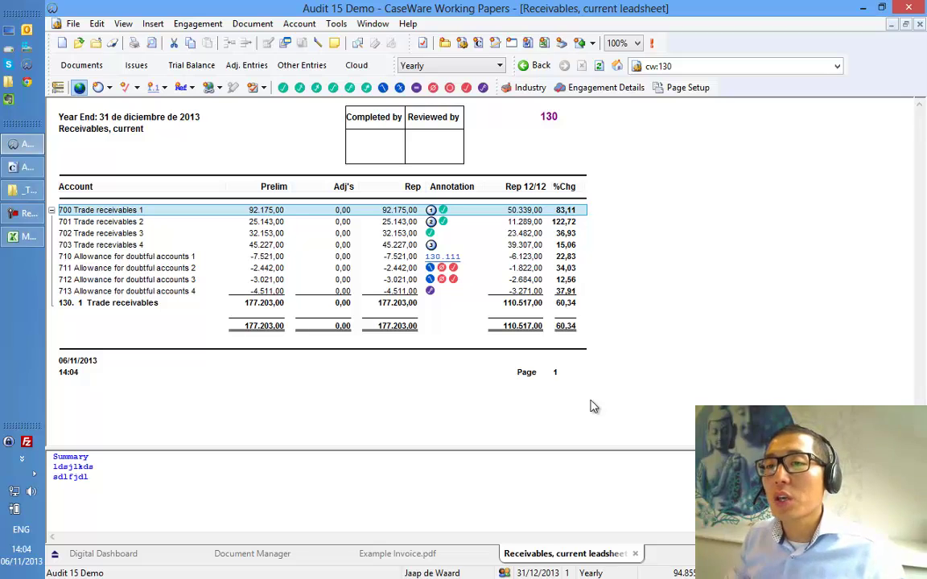
{"action": "key", "text": "Escape"}
{"action": "key", "text": "Escape"}
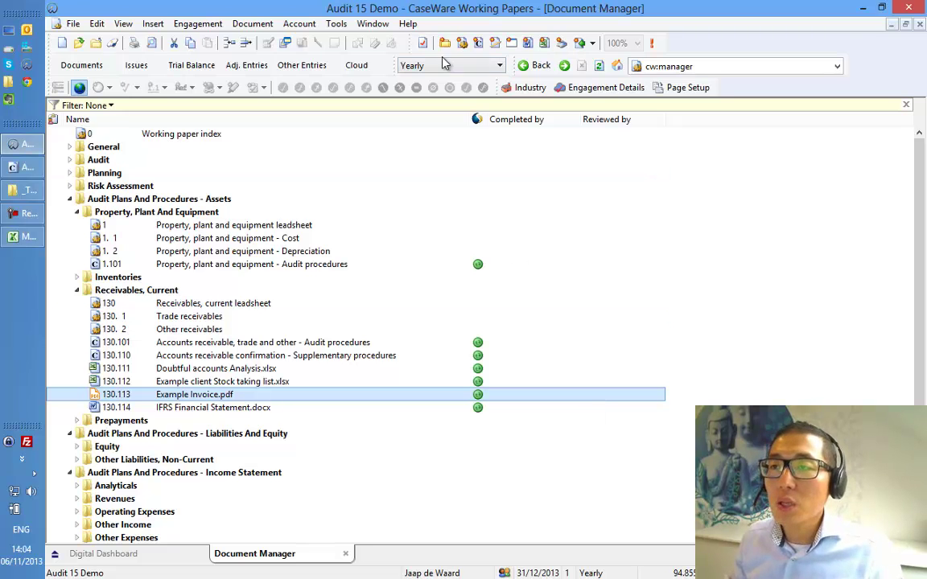
- Narrow the Name column and sign off the 130 Receivables, current leadsheet as Completed by
{"action": "left_click_drag", "start_coordinate": [473, 119], "coordinate": [436, 119]}
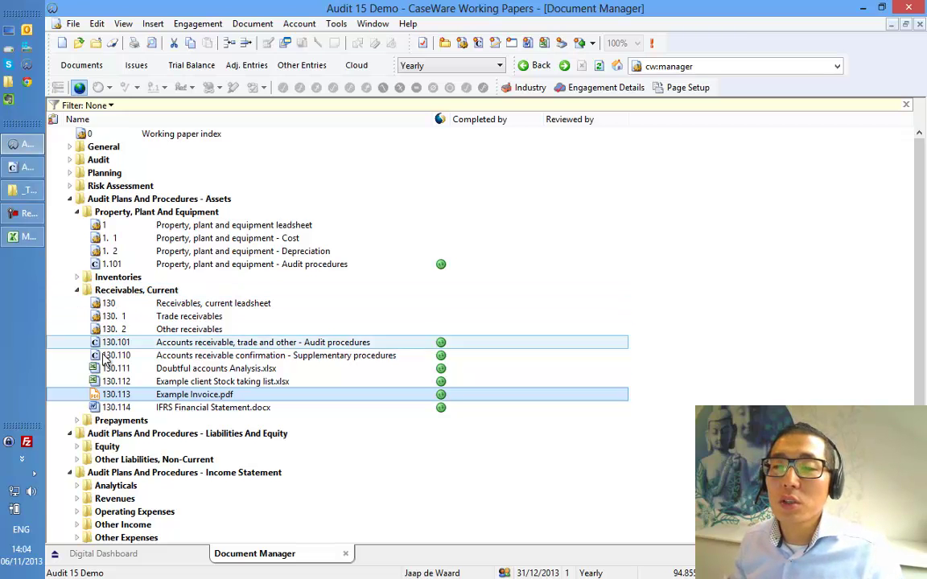
{"action": "left_click", "coordinate": [182, 306]}
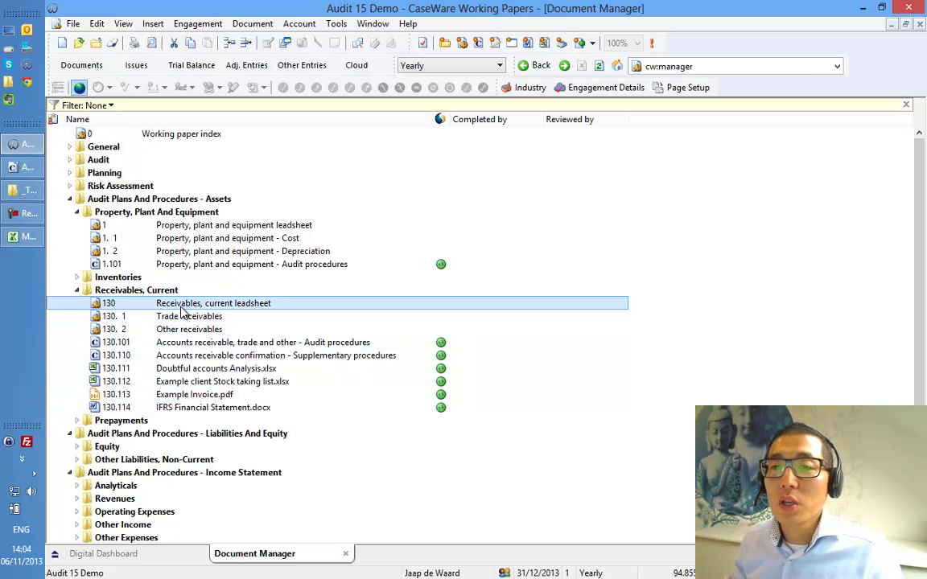
{"action": "right_click", "coordinate": [177, 307]}
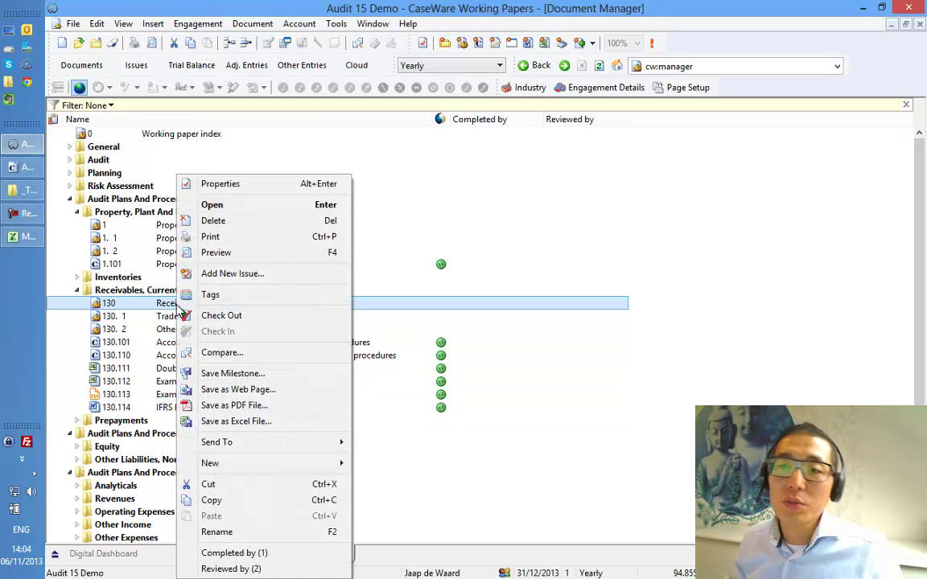
{"action": "left_click", "coordinate": [235, 554]}
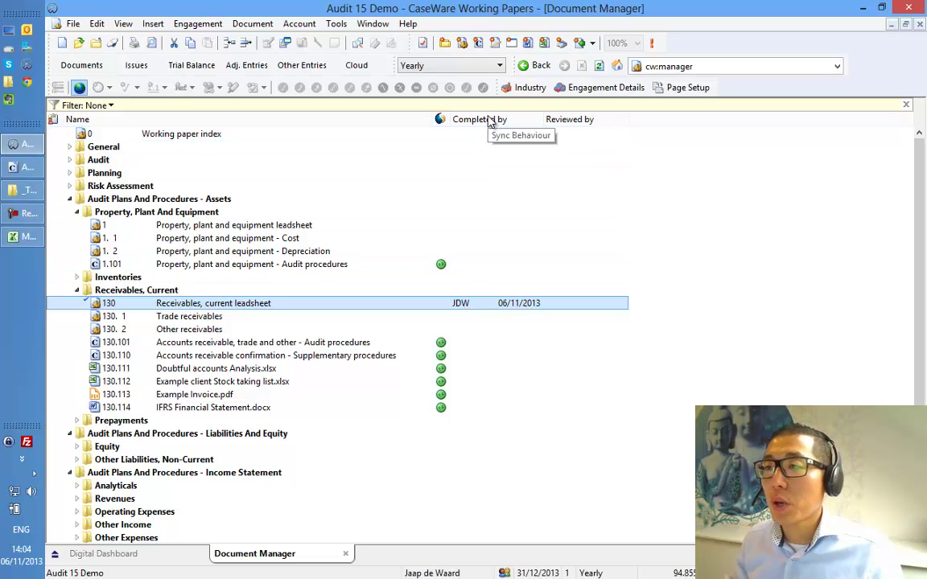
- Sign off Trade receivables, Other receivables, Doubtful accounts Analysis.xlsx and Example client Stock taking list.xlsx together as Completed by
{"action": "left_click", "coordinate": [187, 316]}
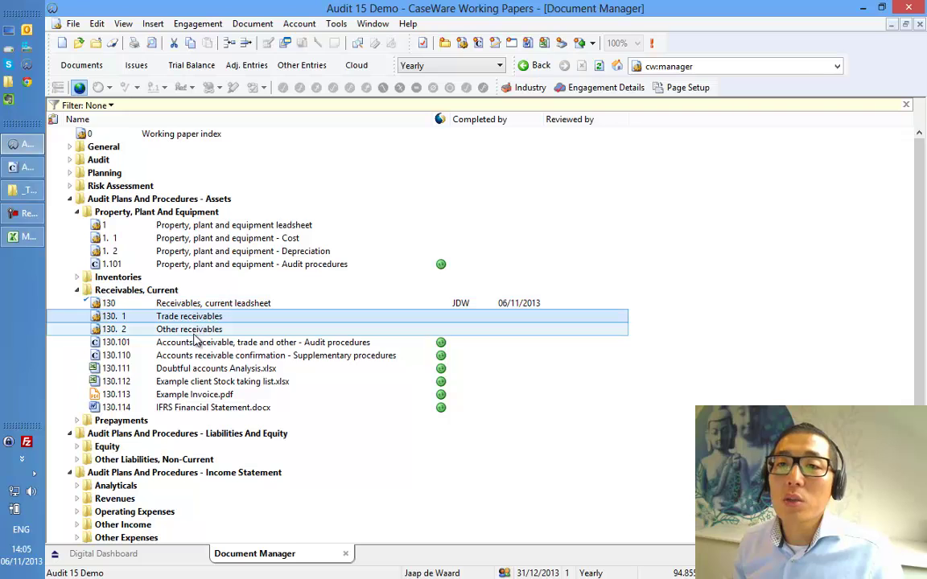
{"action": "left_click", "coordinate": [186, 369], "text": "ctrl"}
{"action": "left_click", "coordinate": [186, 381], "text": "ctrl"}
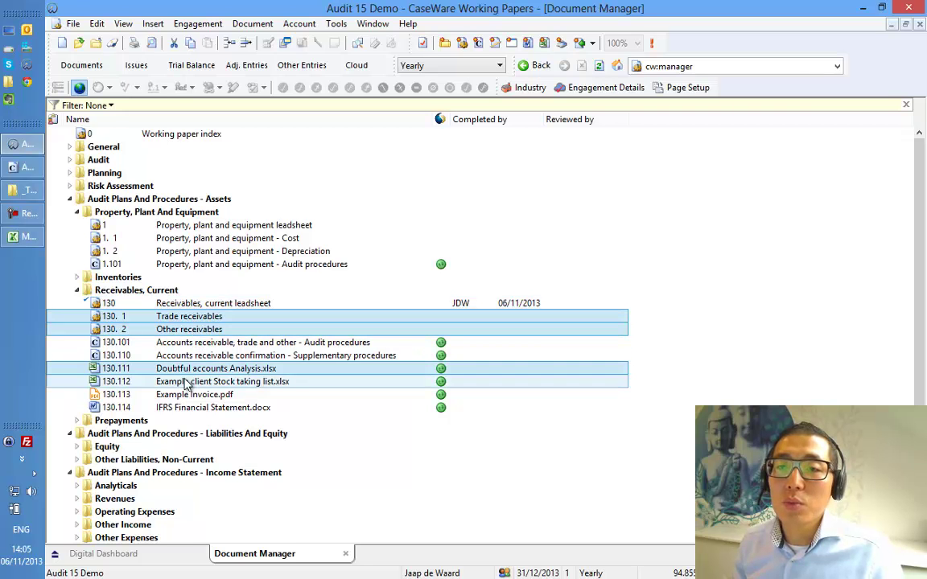
{"action": "right_click", "coordinate": [186, 383]}
{"action": "left_click", "coordinate": [242, 553]}
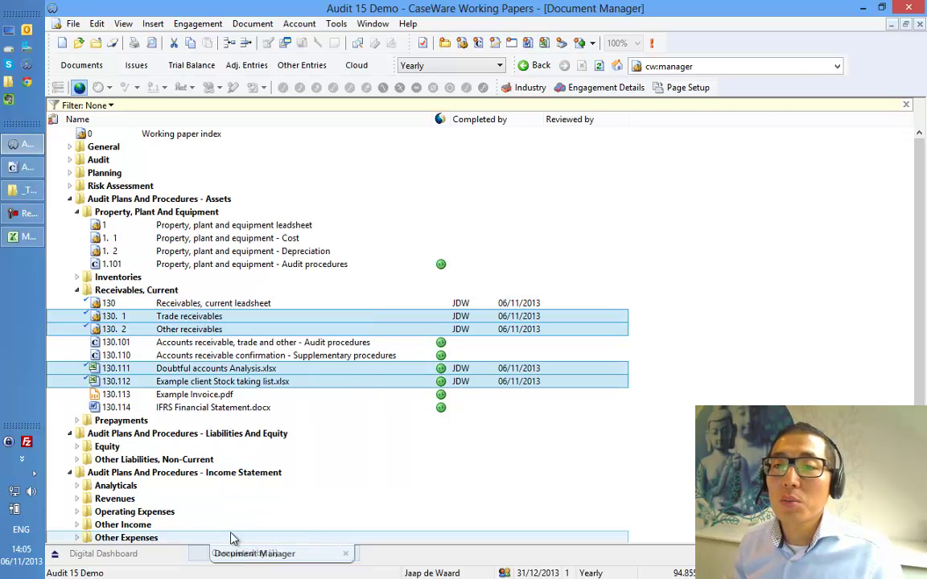
- Sign off the same four selected receivables documents as Reviewed by, and clear the selection
{"action": "right_click", "coordinate": [445, 317]}
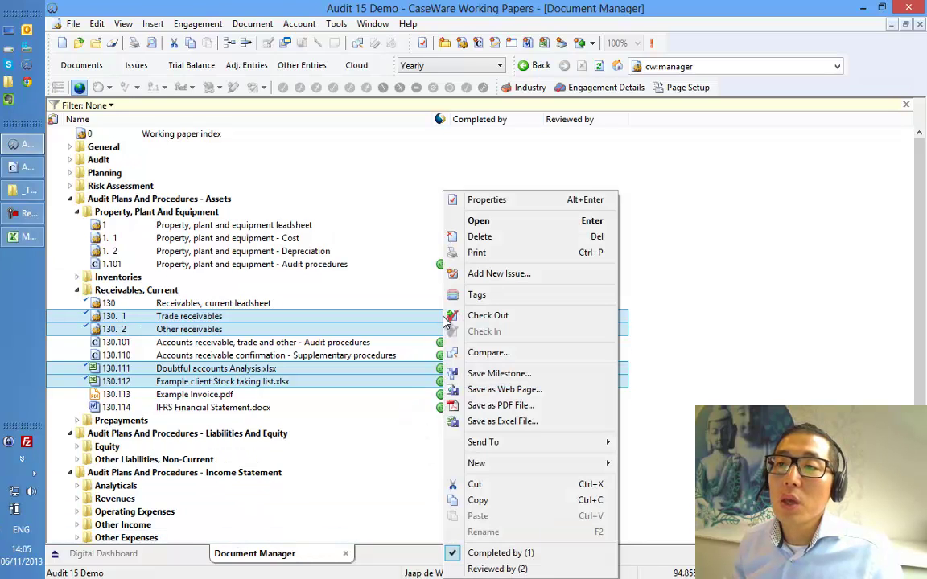
{"action": "left_click", "coordinate": [487, 568]}
{"action": "left_click", "coordinate": [413, 424]}
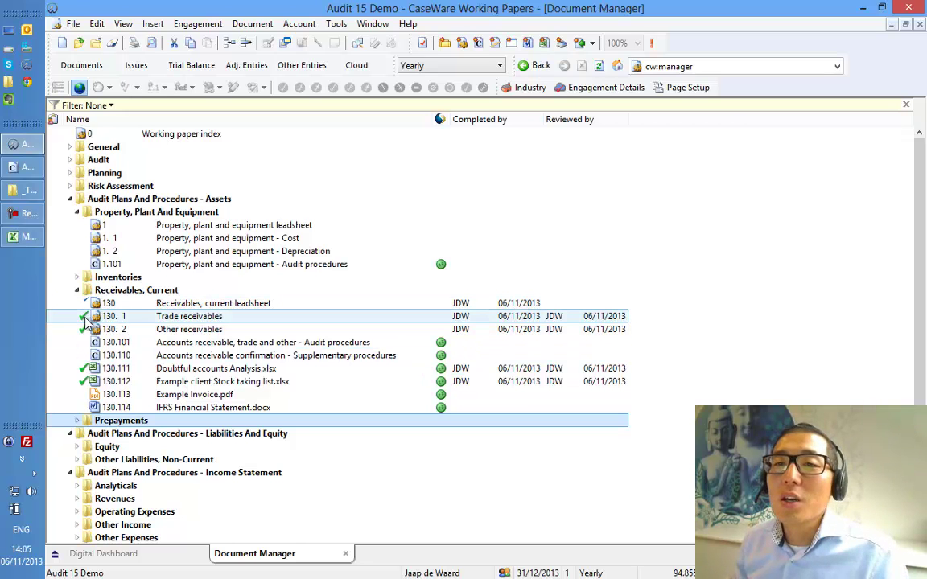
- Examine the sign-off role settings in the program options and leave them without making changes
{"action": "left_click", "coordinate": [336, 23]}
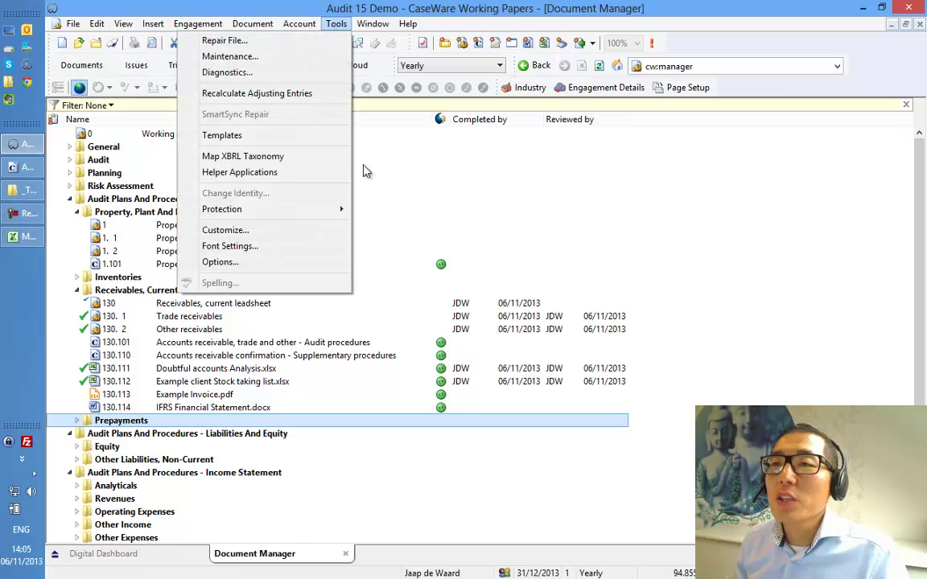
{"action": "left_click", "coordinate": [243, 261]}
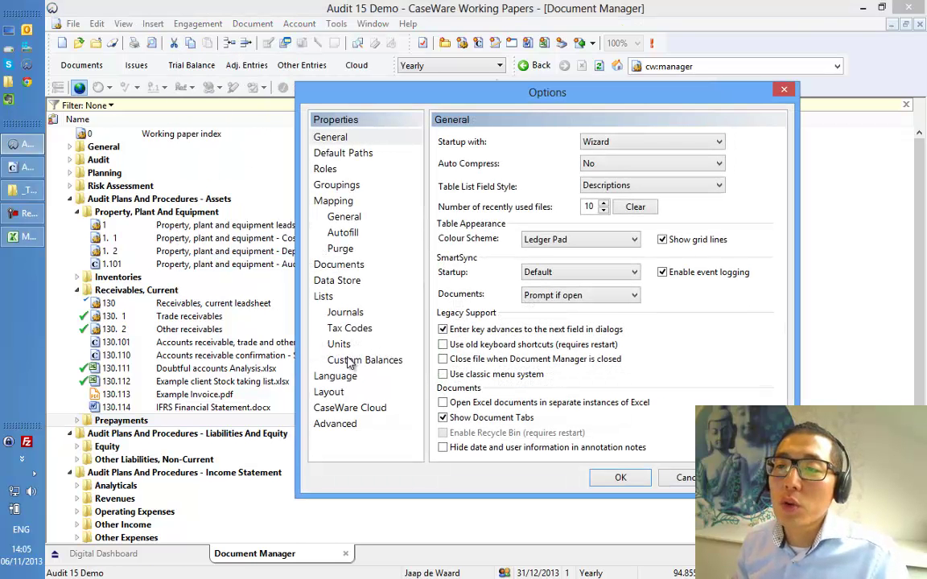
{"action": "left_click", "coordinate": [331, 172]}
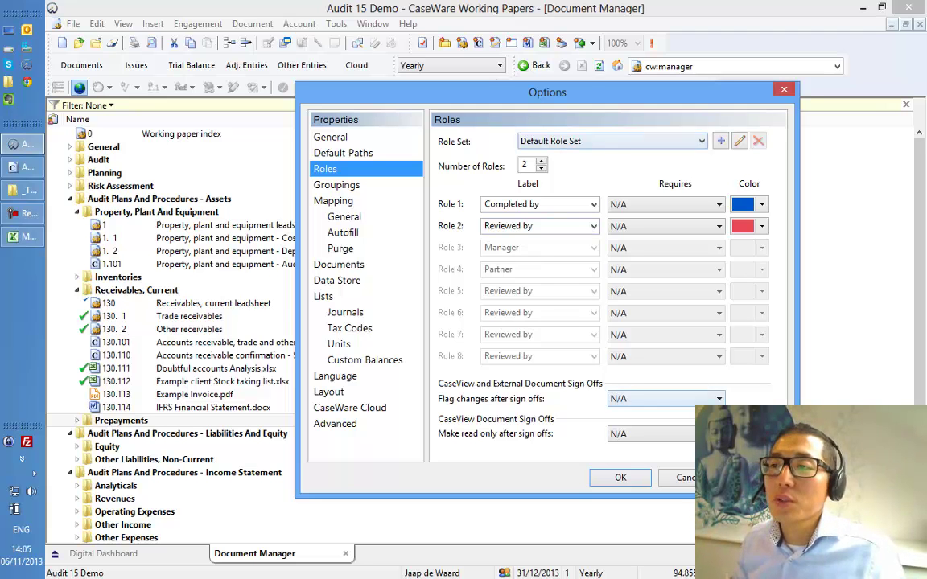
{"action": "left_click", "coordinate": [684, 478]}
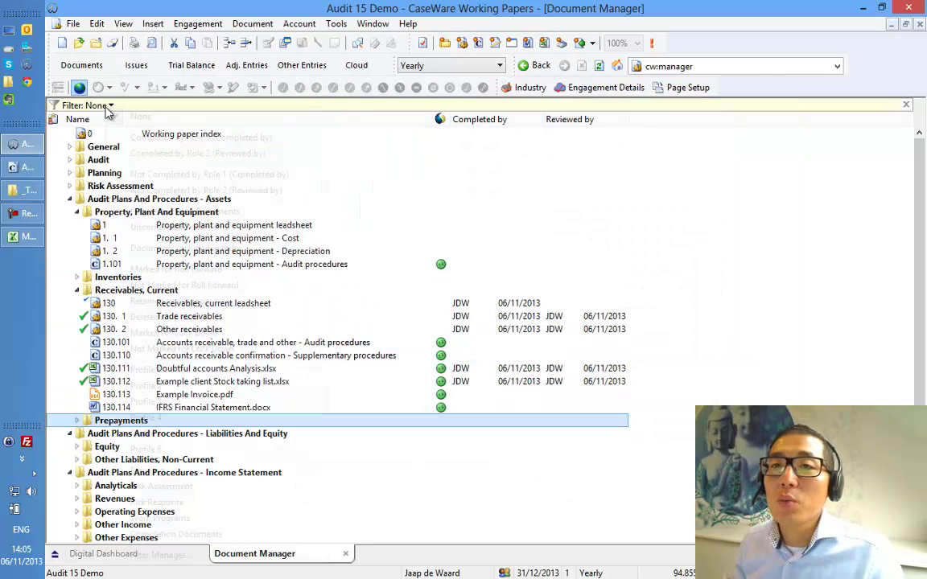
- Filter the documents by Completed by Role 1 and by Not Completed by Role 1, and reset the filter to None
{"action": "left_click", "coordinate": [110, 107]}
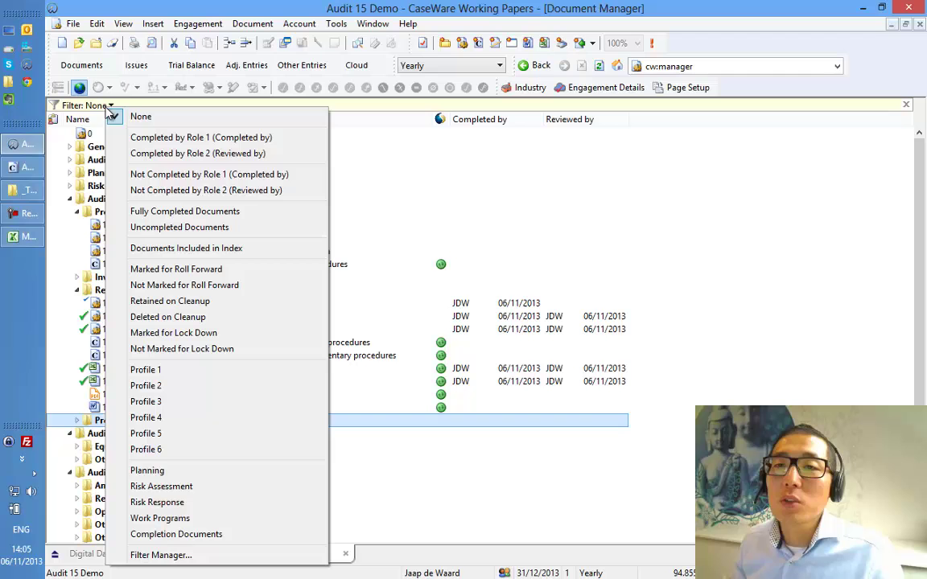
{"action": "left_click", "coordinate": [149, 137]}
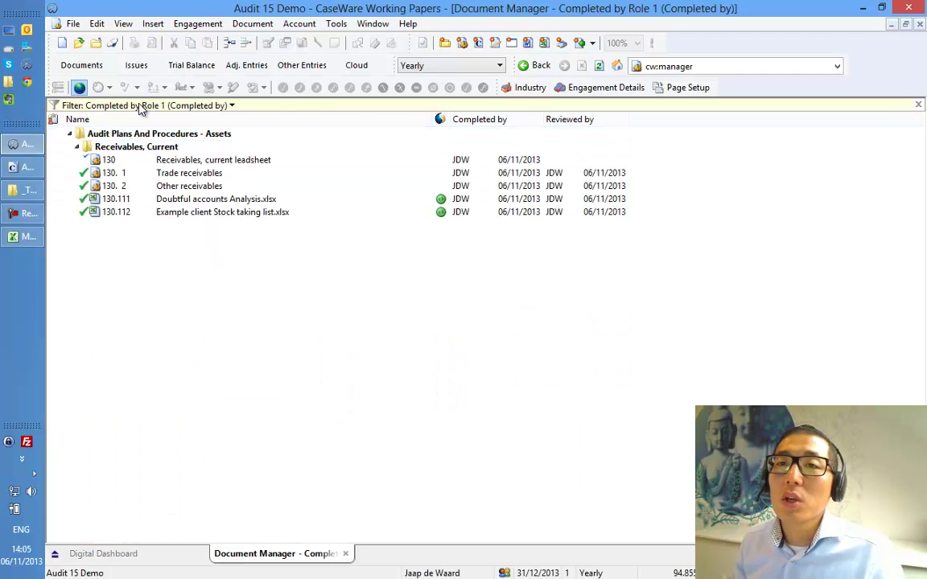
{"action": "left_click", "coordinate": [140, 109]}
{"action": "left_click", "coordinate": [179, 170]}
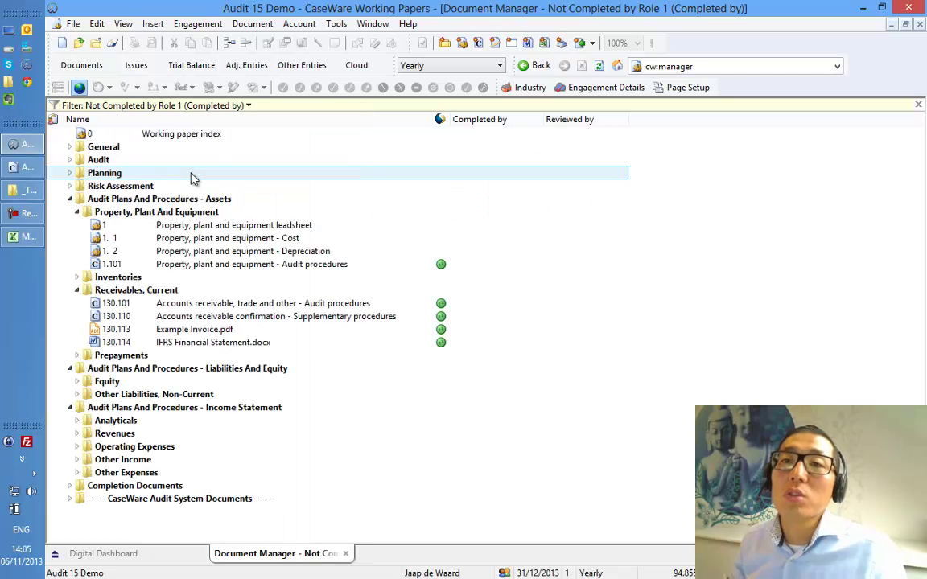
{"action": "left_click", "coordinate": [213, 106]}
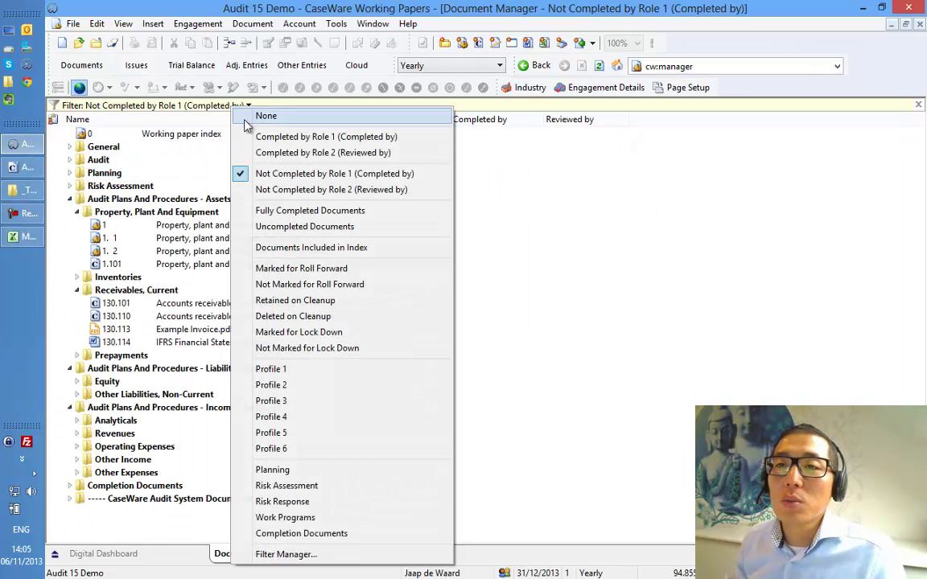
{"action": "left_click", "coordinate": [274, 118]}
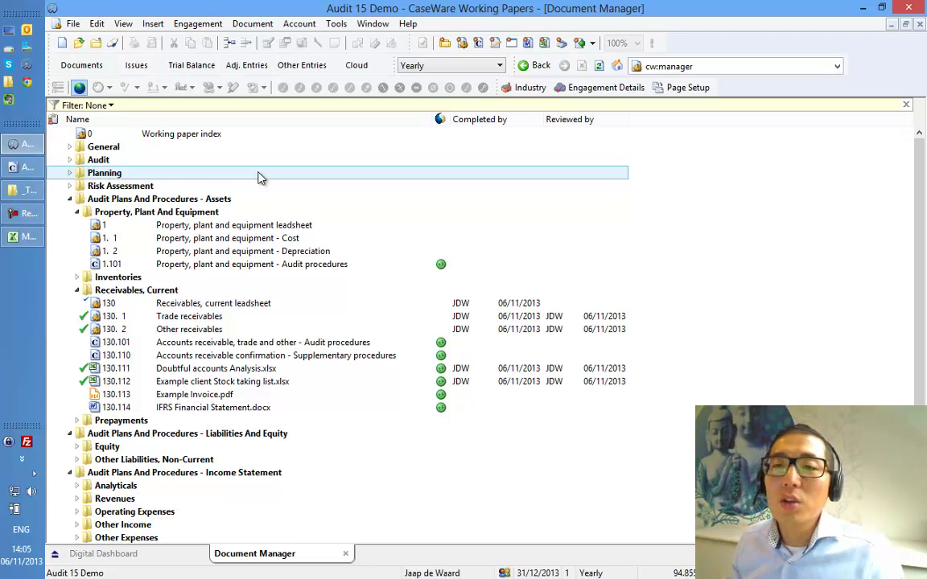
- Start a new issue on the 130 Receivables, current leadsheet with the subject "Difference found"
{"action": "right_click", "coordinate": [187, 307]}
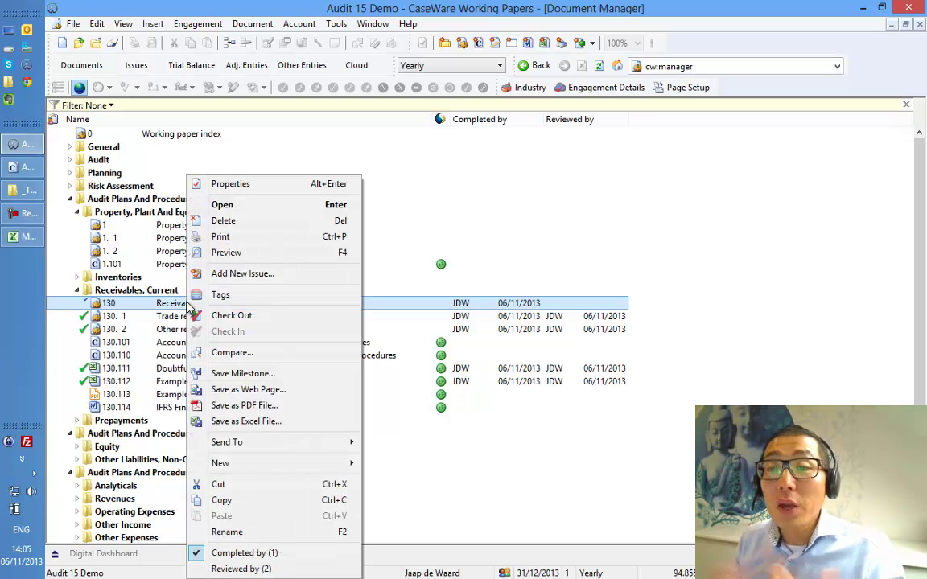
{"action": "left_click", "coordinate": [226, 275]}
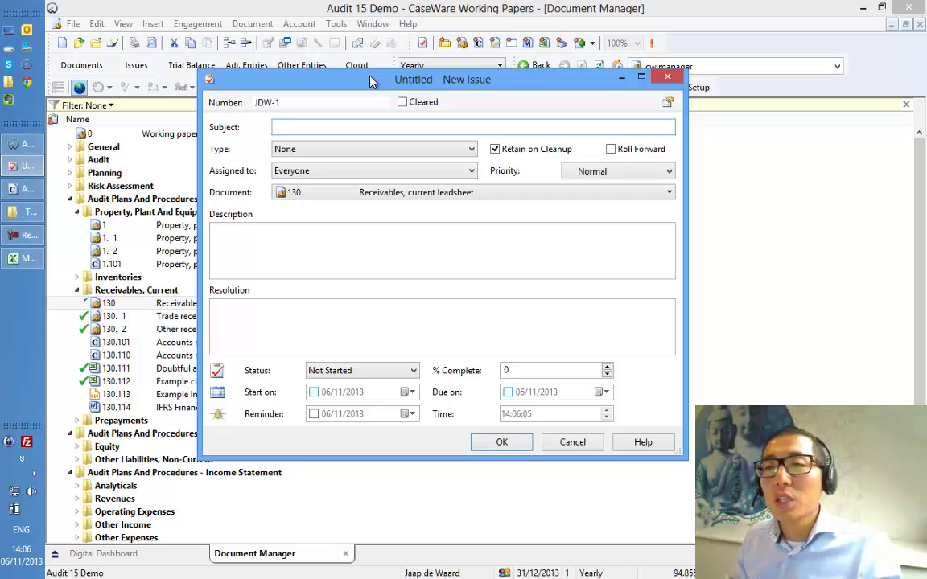
{"action": "left_click_drag", "start_coordinate": [373, 81], "coordinate": [380, 102]}
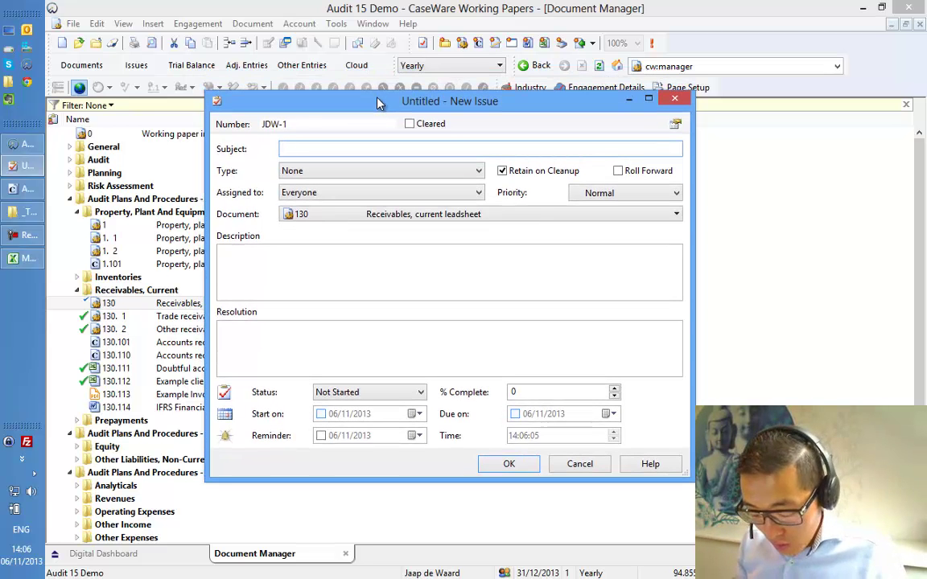
{"action": "type", "text": "Differen"}
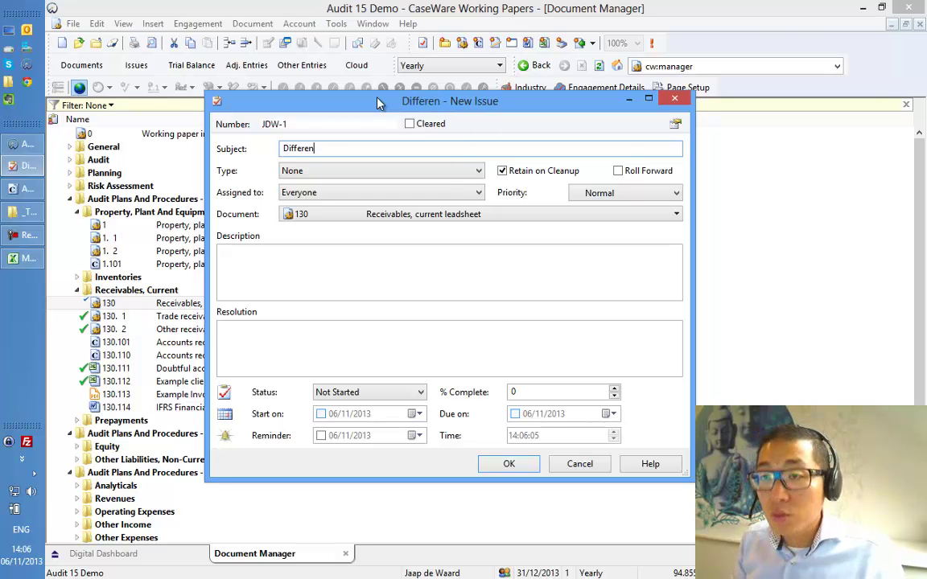
{"action": "type", "text": "ce found"}
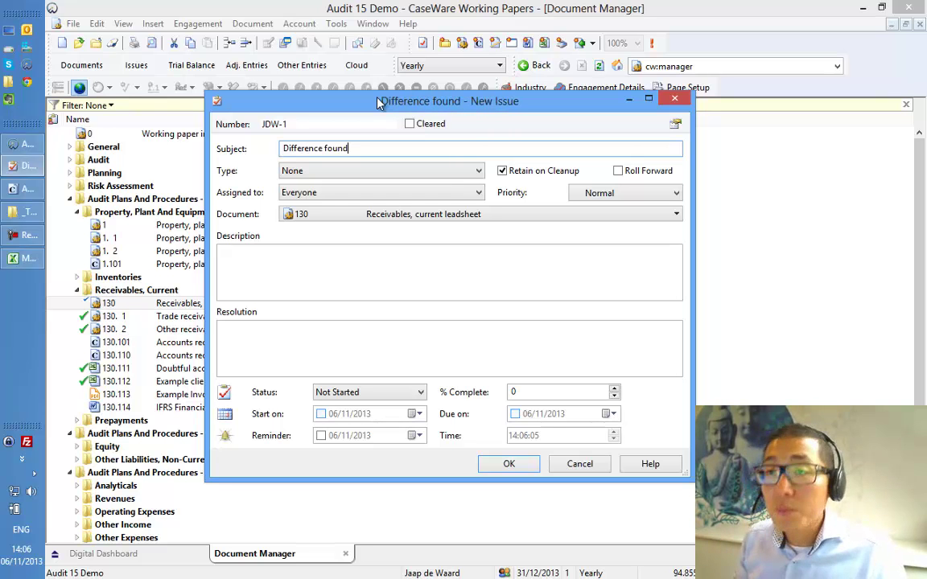
- Set the issue type to Team planning discussions action steps, assign it to Everyone, describe it as "lkdfj lkdfj lsdjflsd flksjf sdlfjsdlkfsdl" and save it
{"action": "left_click", "coordinate": [313, 173]}
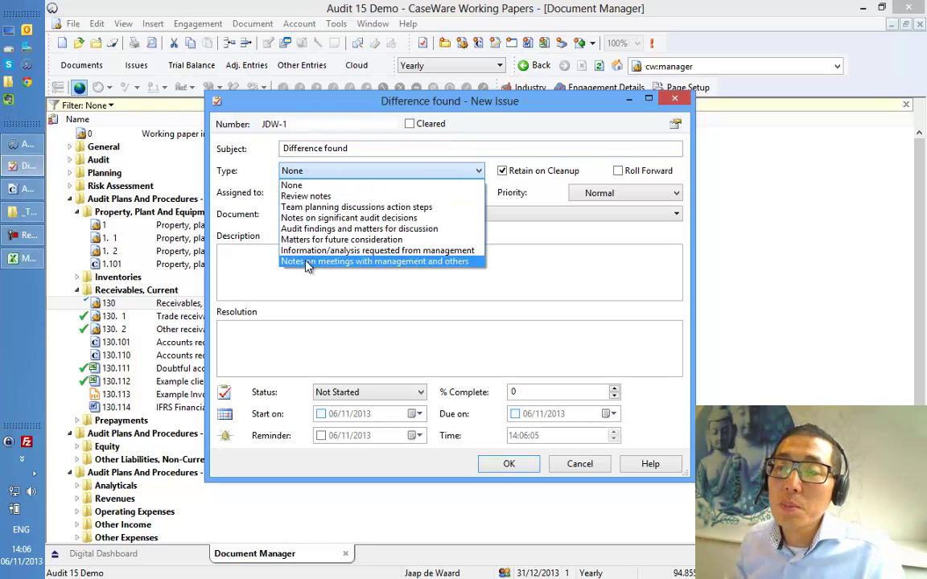
{"action": "left_click", "coordinate": [330, 207]}
{"action": "left_click", "coordinate": [387, 192]}
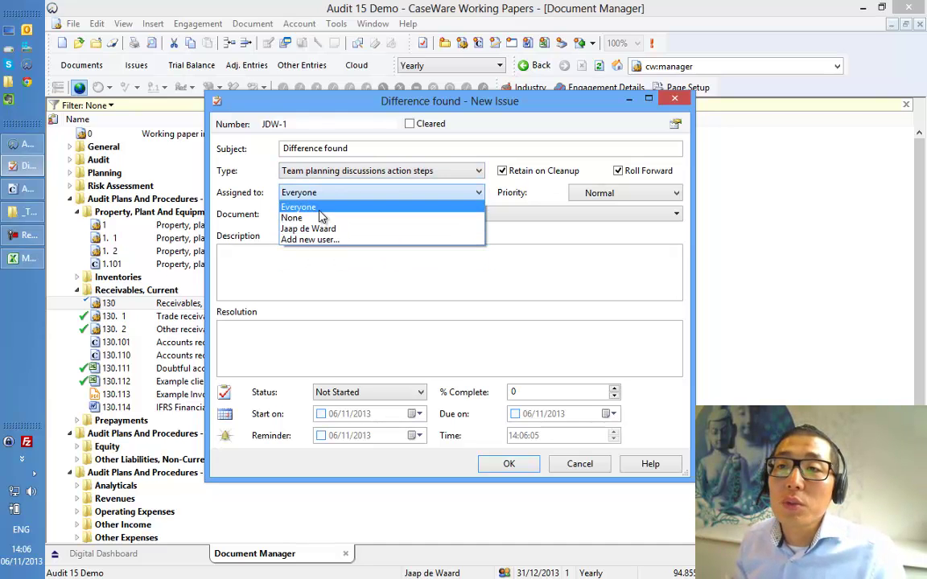
{"action": "left_click", "coordinate": [317, 207]}
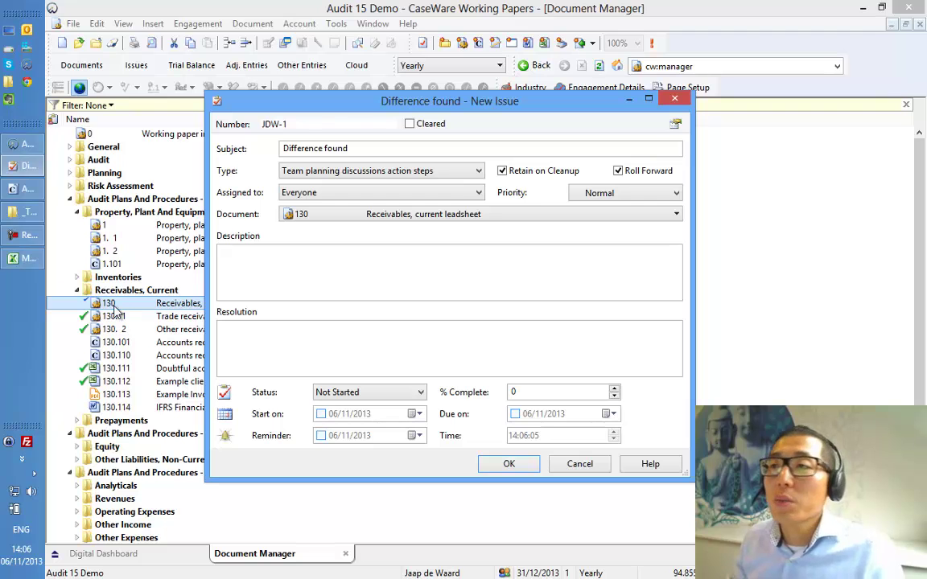
{"action": "type", "text": "lkdfj lkdfj lsdjflsd flksjf sdlfjsdlkfsdl"}
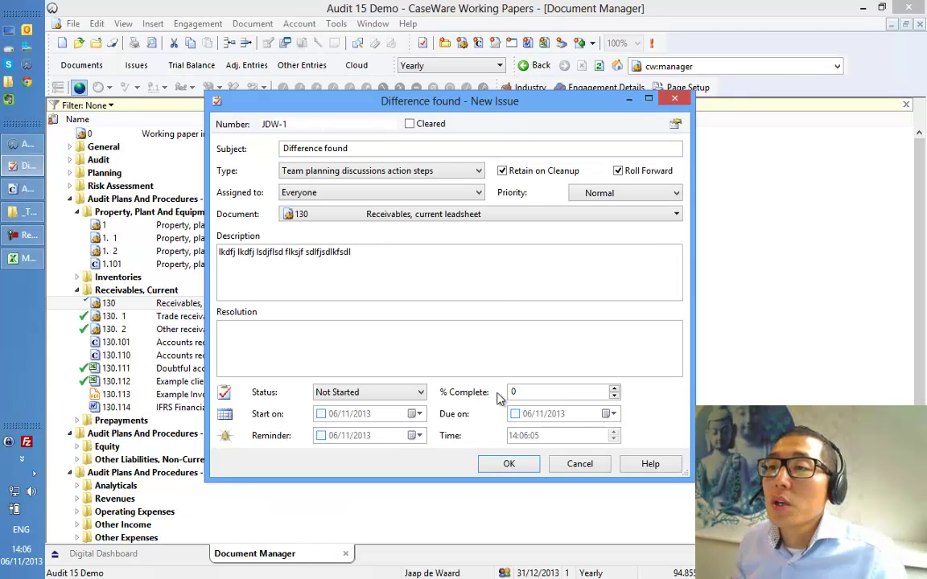
{"action": "left_click", "coordinate": [491, 467]}
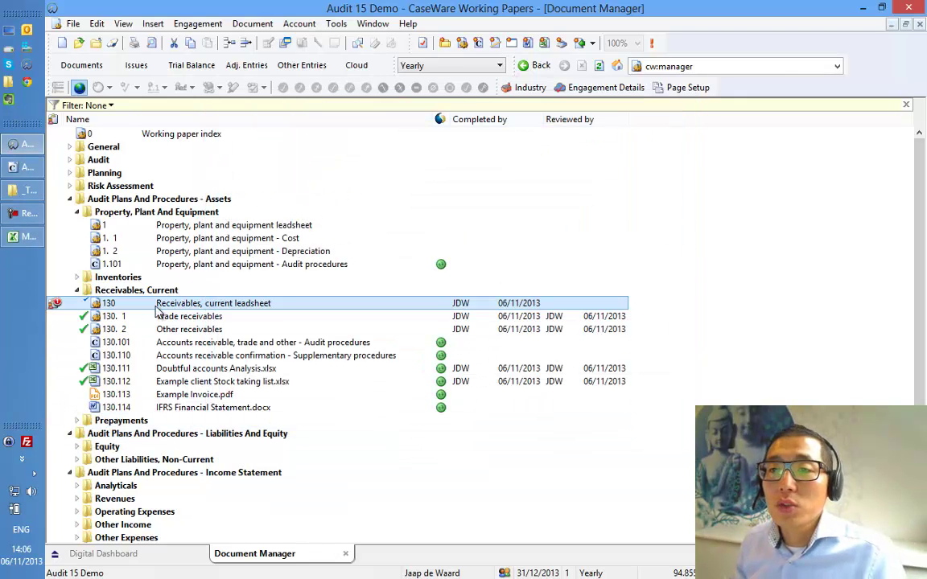
- Check the outstanding issue on the 130 leadsheet, and show the list of all issues in an enlarged pane
{"action": "mouse_move", "coordinate": [58, 309]}
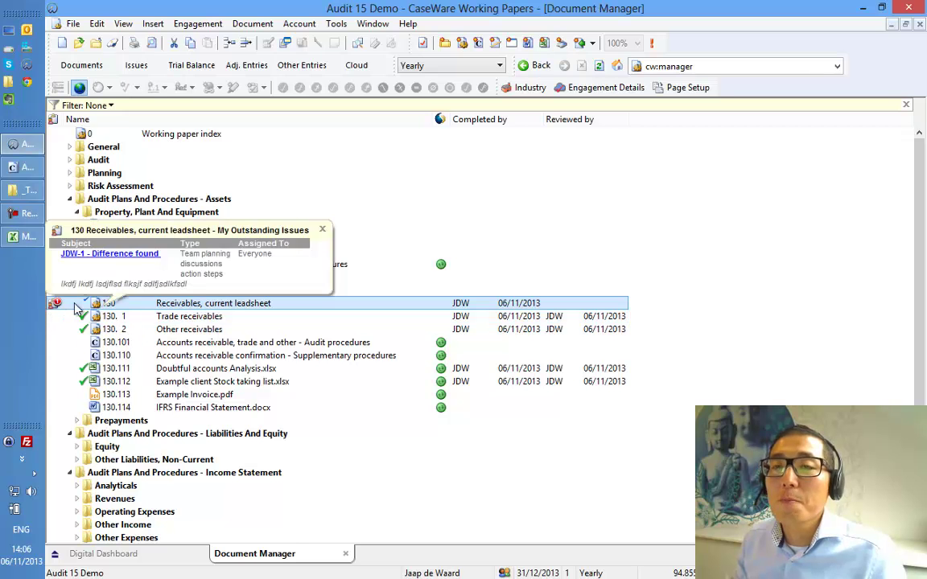
{"action": "left_click", "coordinate": [138, 68]}
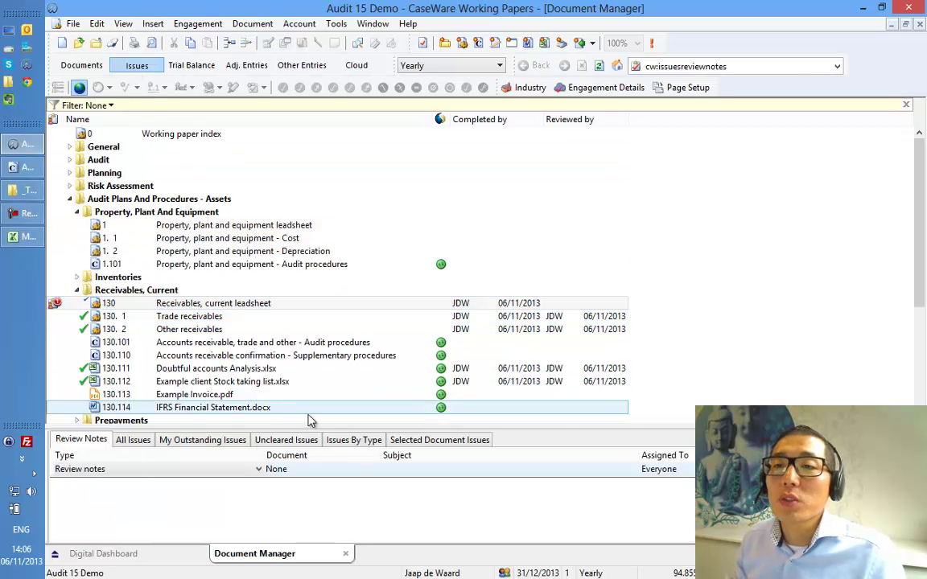
{"action": "left_click", "coordinate": [134, 440]}
{"action": "left_click_drag", "start_coordinate": [262, 427], "coordinate": [264, 409]}
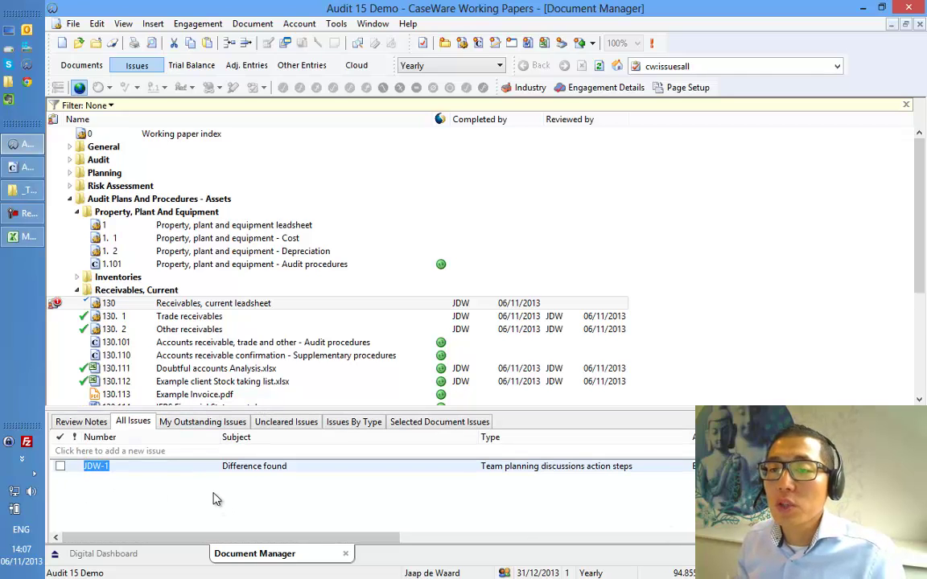
- Record the resolution "ewrjlkwejrlkwjrlew lkrew" on the Difference found issue, set its status to Completed and save it
{"action": "double_click", "coordinate": [112, 466]}
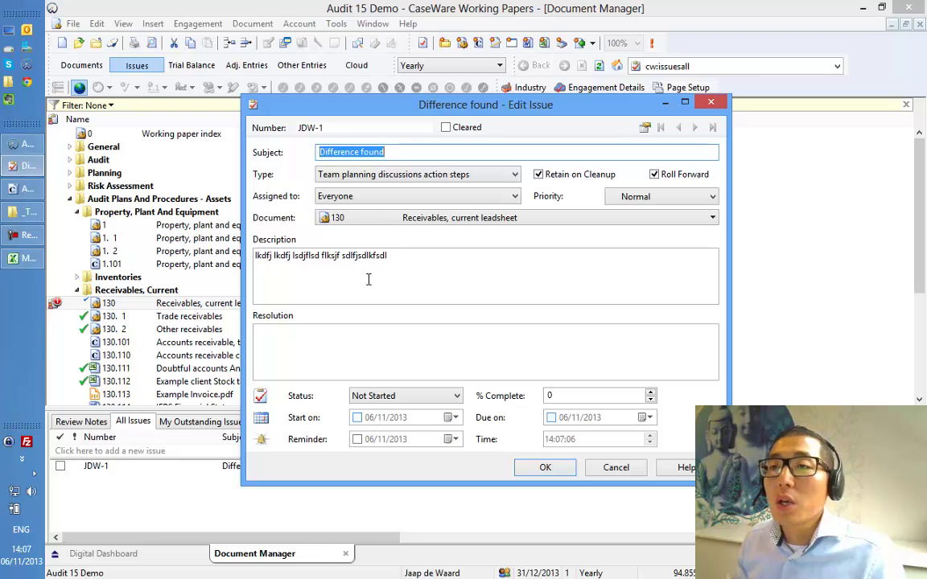
{"action": "left_click", "coordinate": [362, 358]}
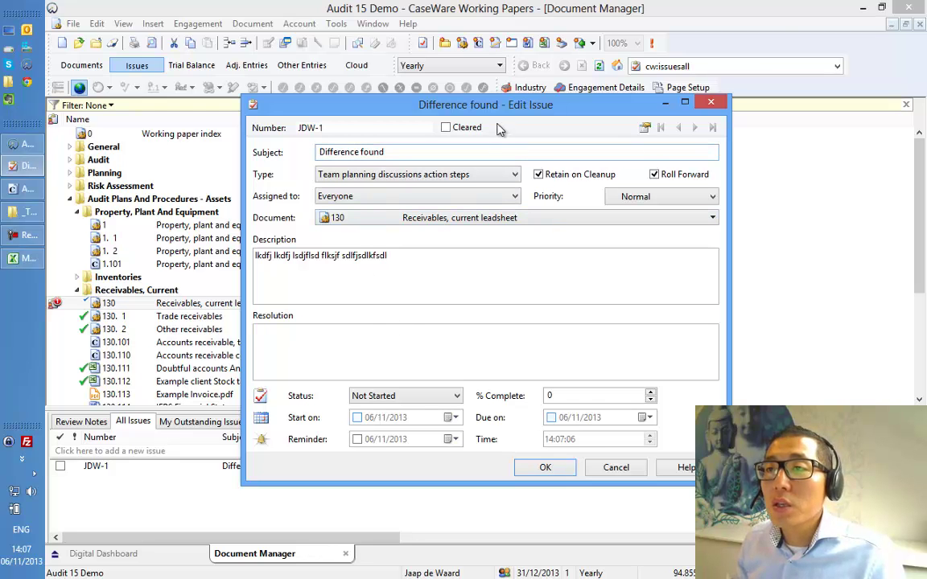
{"action": "left_click_drag", "start_coordinate": [499, 111], "coordinate": [555, 17]}
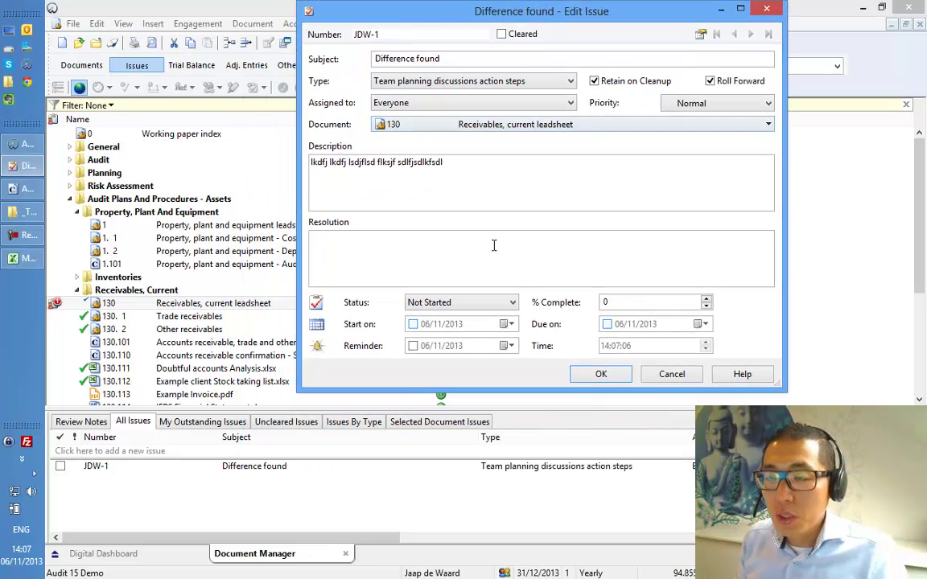
{"action": "type", "text": "ewrjlkwejrlkwjrlew lkrew"}
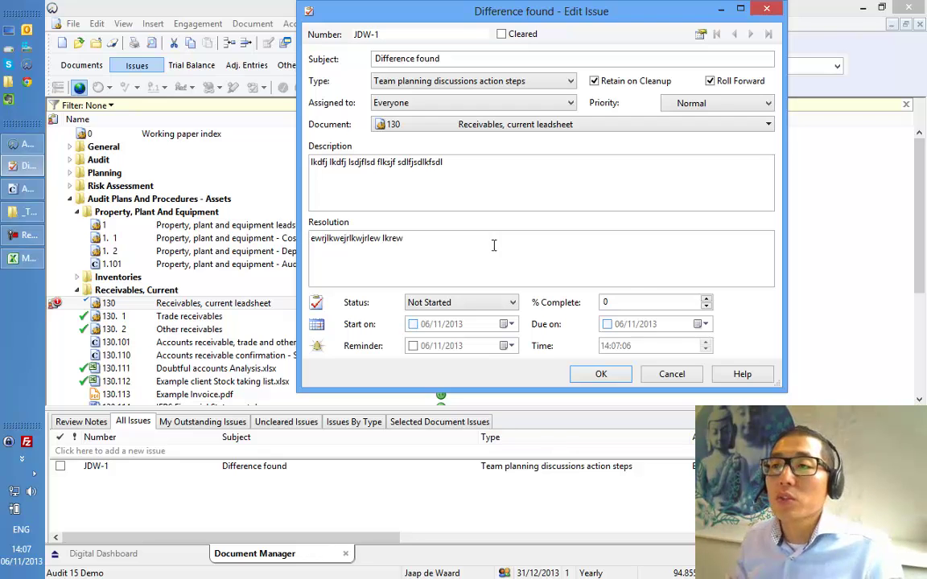
{"action": "left_click", "coordinate": [470, 302]}
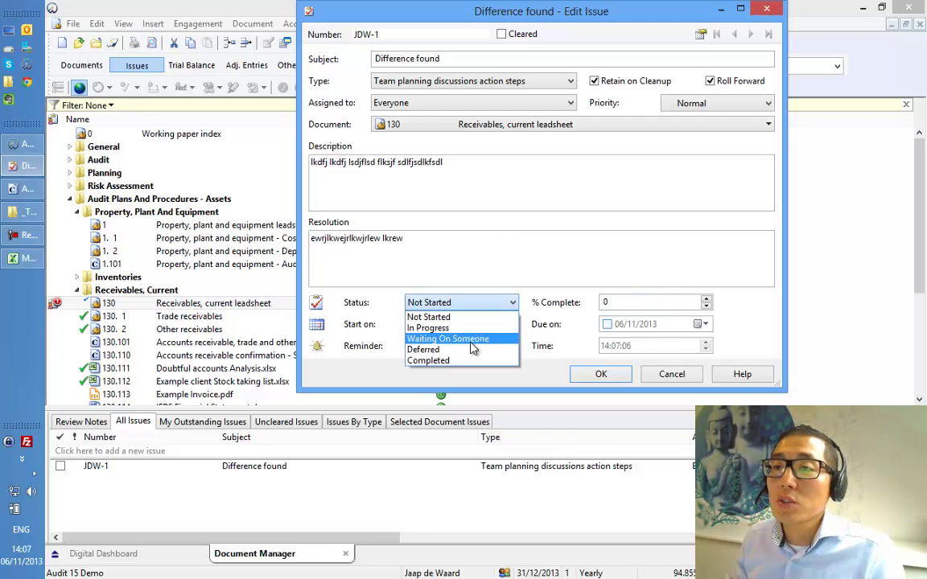
{"action": "left_click", "coordinate": [464, 359]}
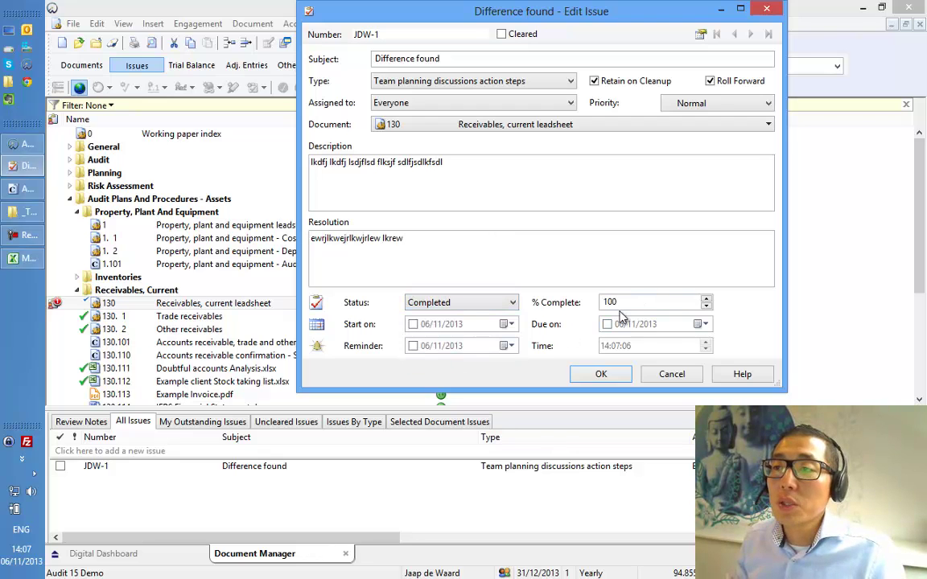
{"action": "left_click", "coordinate": [600, 374]}
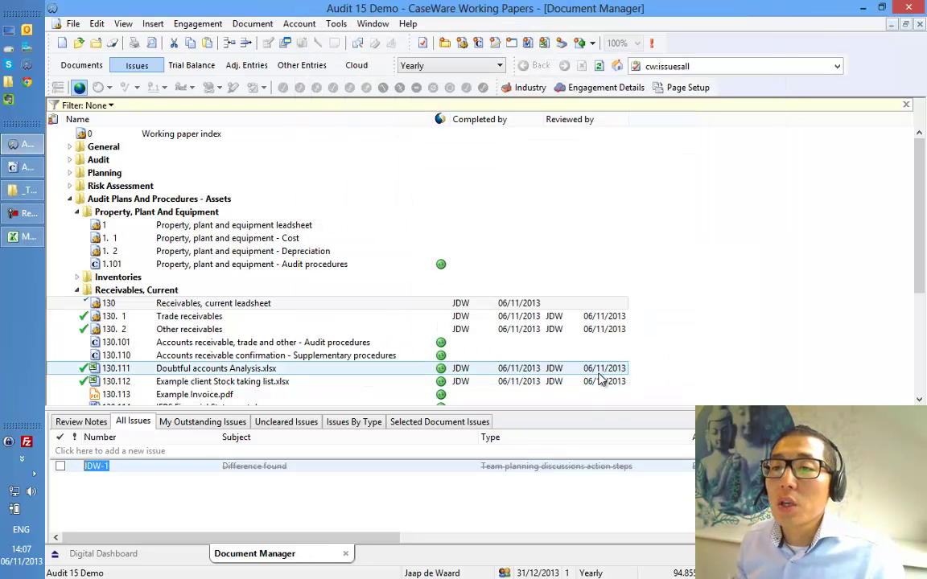
- Mark the Difference found issue as Cleared with Retain on Cleanup turned off, save it, and hide the issues pane
{"action": "double_click", "coordinate": [239, 469]}
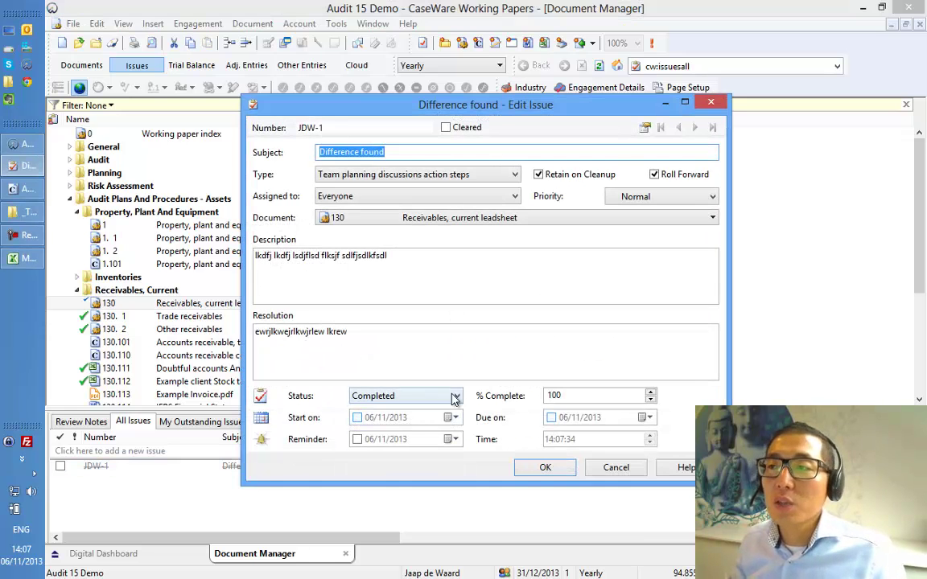
{"action": "left_click", "coordinate": [446, 127]}
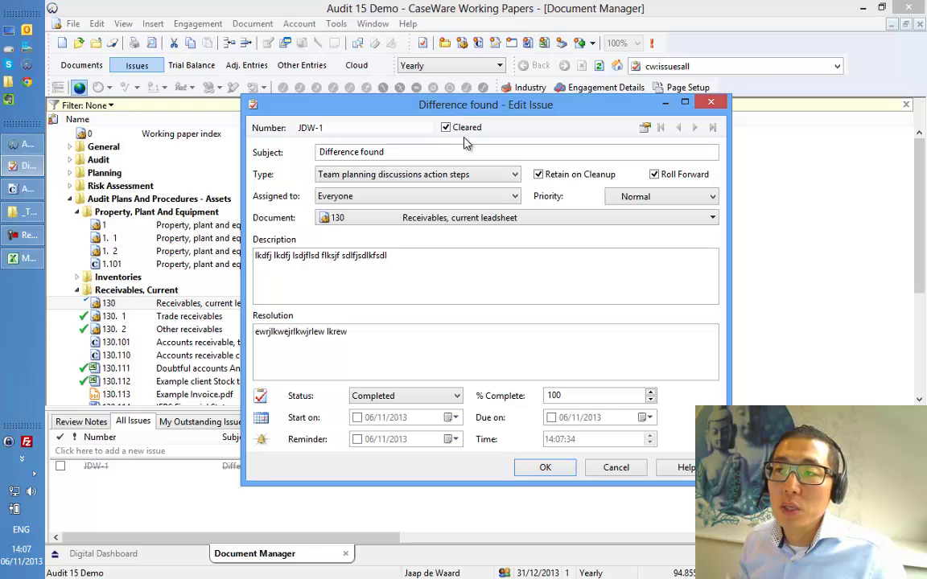
{"action": "left_click", "coordinate": [541, 176]}
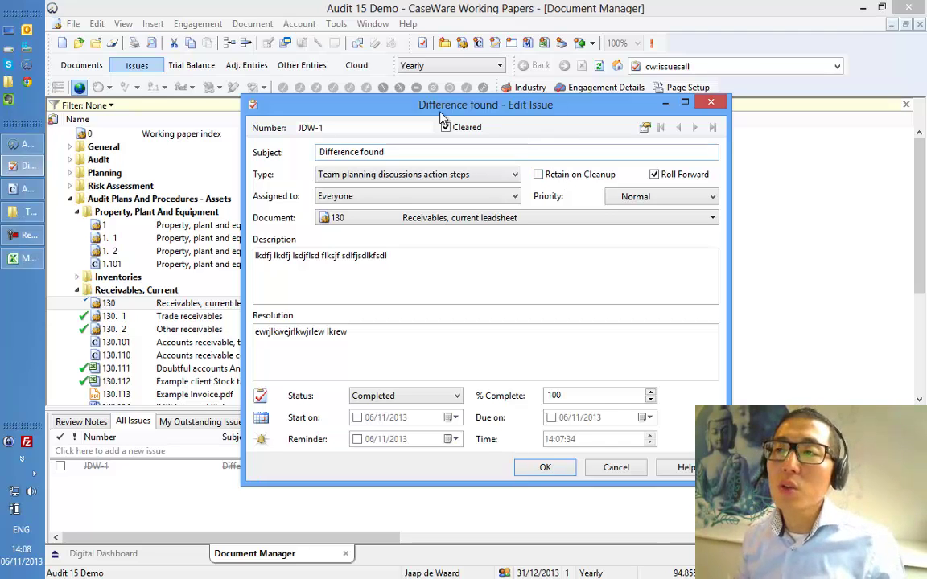
{"action": "left_click", "coordinate": [550, 473]}
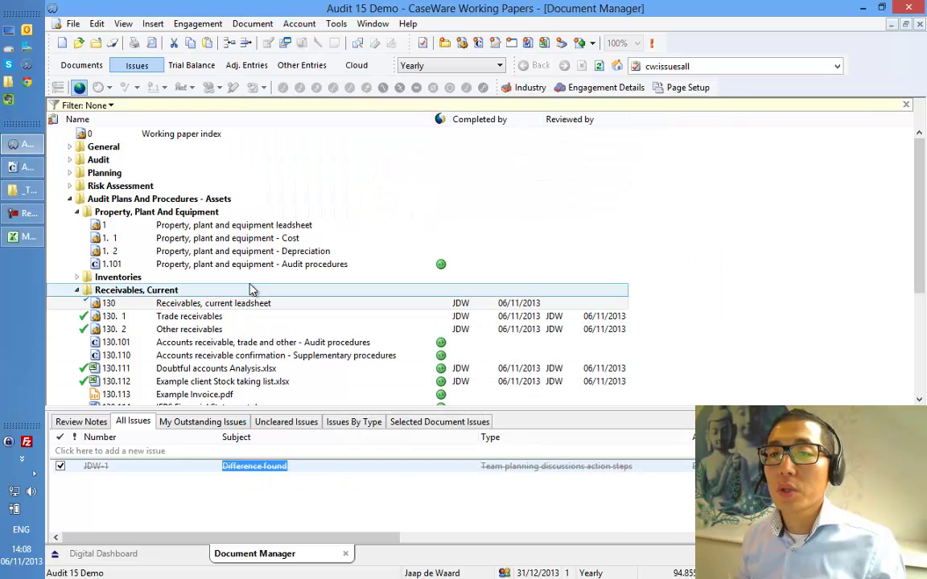
{"action": "left_click", "coordinate": [149, 69]}
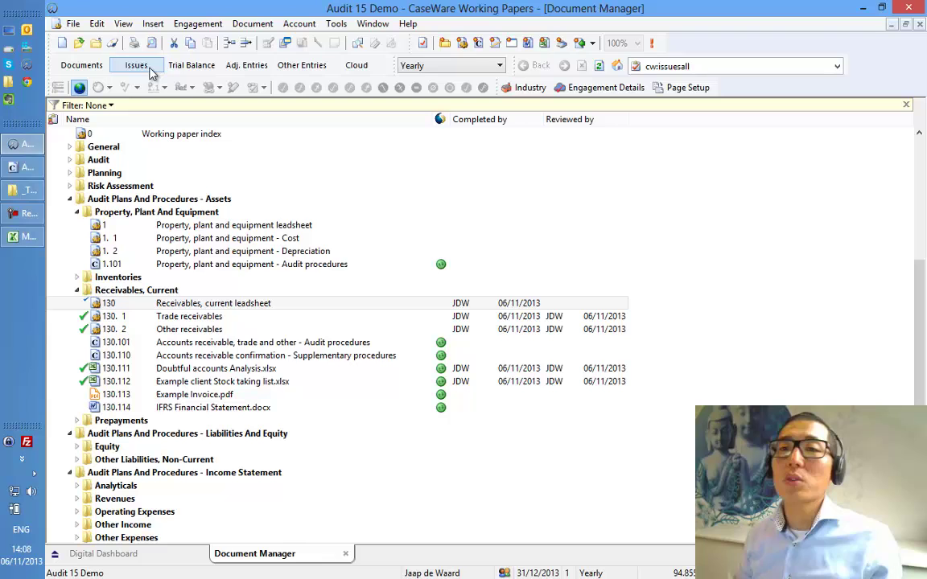
{"action": "right_click", "coordinate": [179, 331]}
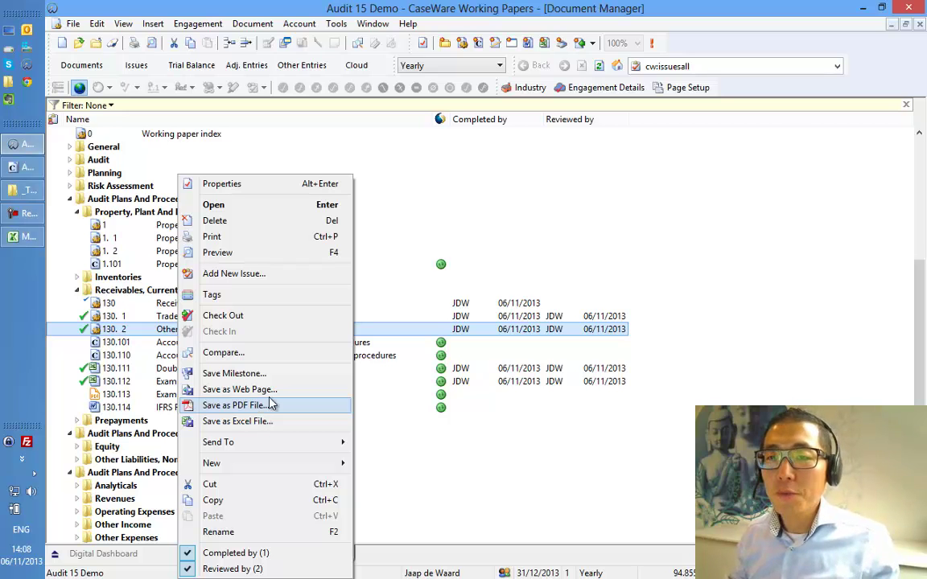
{"action": "left_click", "coordinate": [358, 182]}
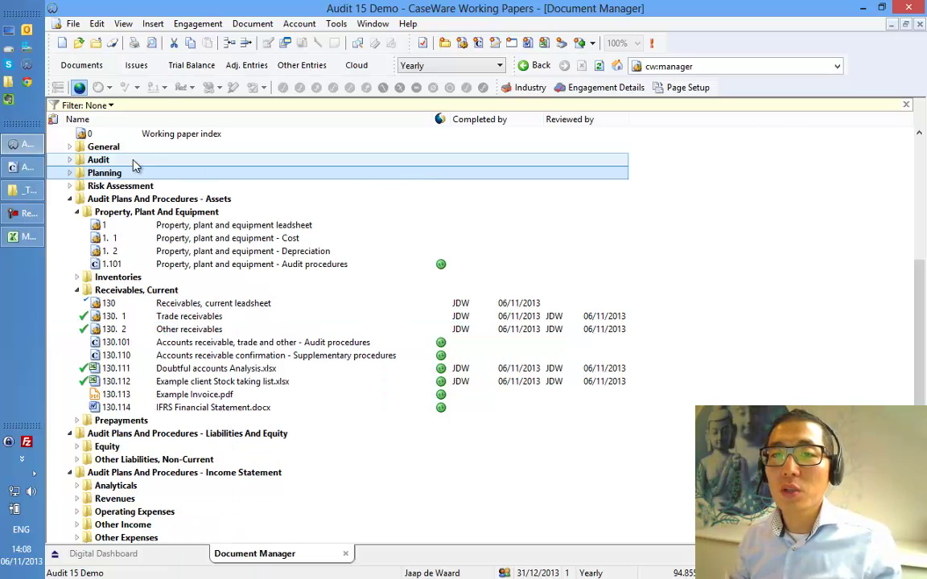
- Switch to the 130.101 audit procedures document and set the Analytical procedures result to "Completed with exceptions noted below"
{"action": "left_click", "coordinate": [29, 166]}
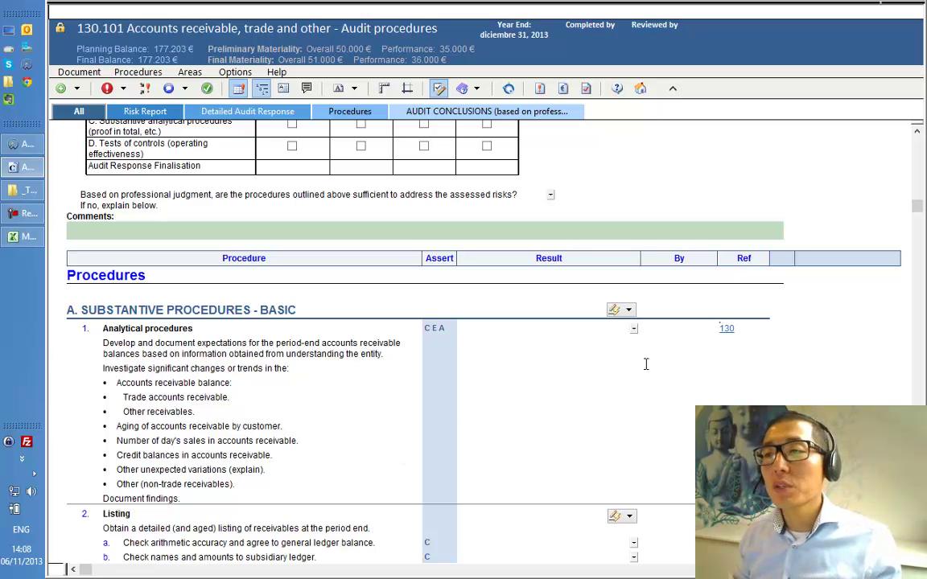
{"action": "left_click", "coordinate": [633, 328]}
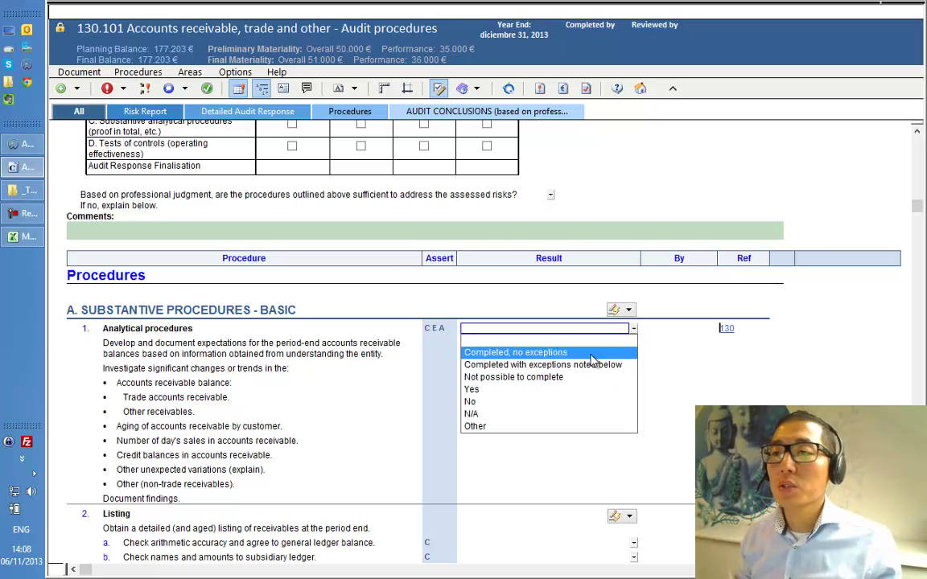
{"action": "left_click", "coordinate": [592, 365]}
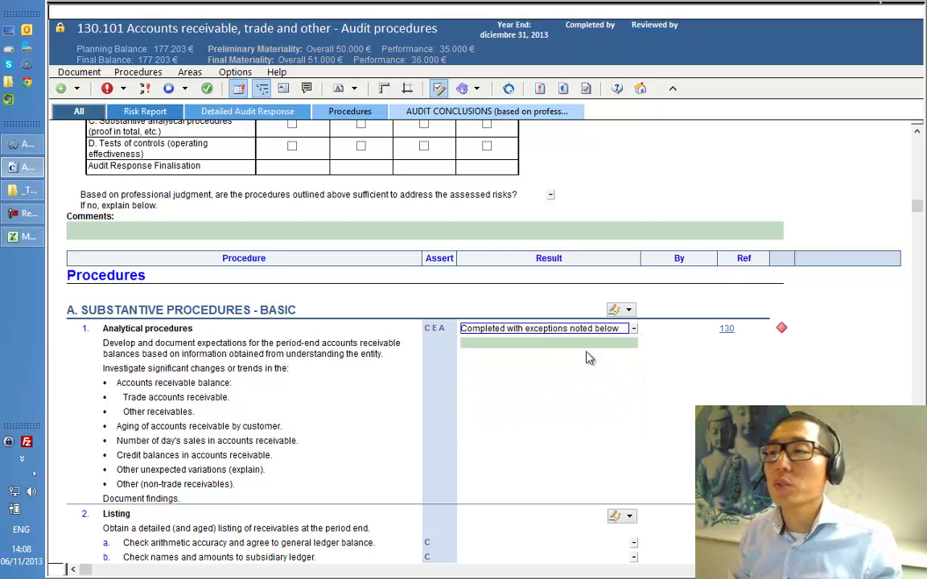
- Note the Analytical procedures exception as "this was wrong dsal lkdjflk sdjlkf" and sign off the procedure
{"action": "left_click", "coordinate": [599, 346]}
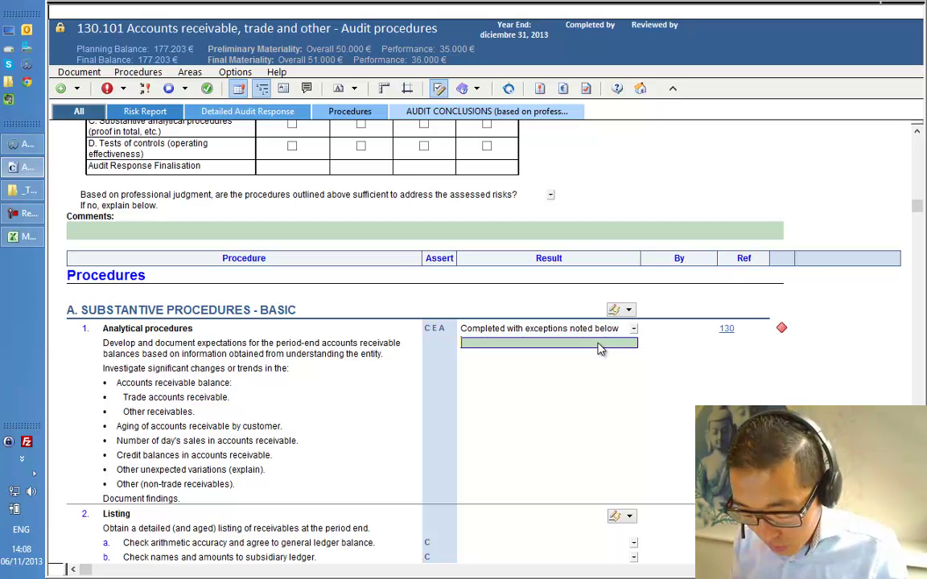
{"action": "type", "text": "this wa"}
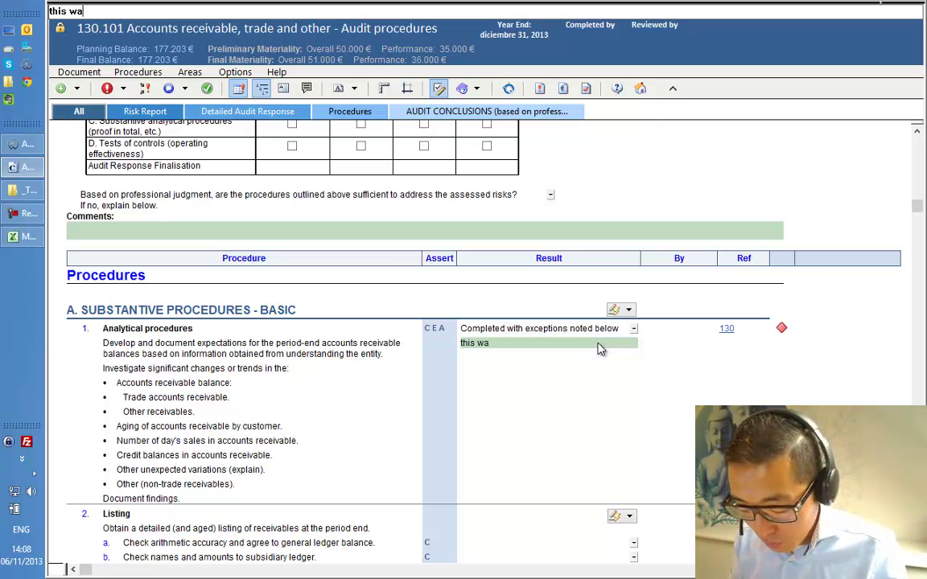
{"action": "type", "text": "s wrong dsal lkdjflk sdjlkf"}
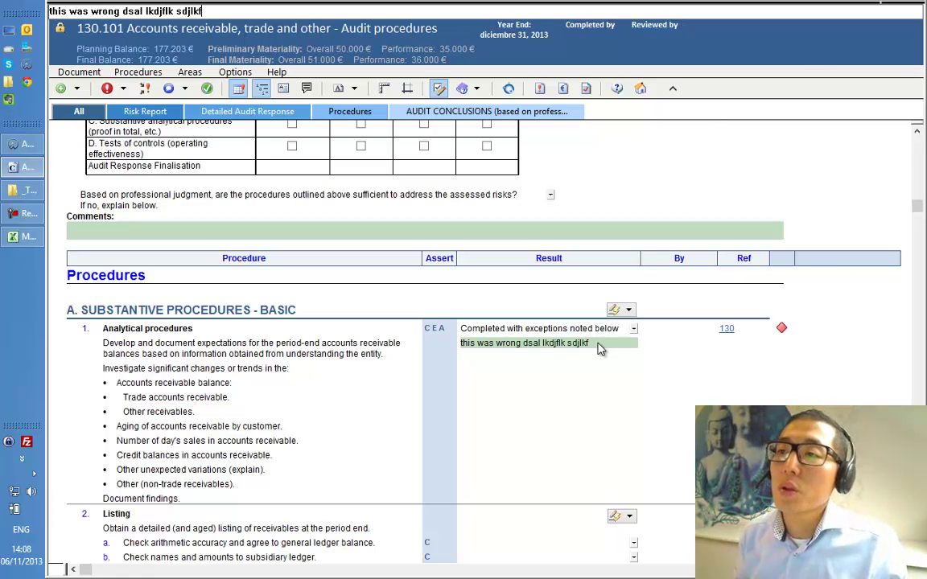
{"action": "key", "text": "Tab"}
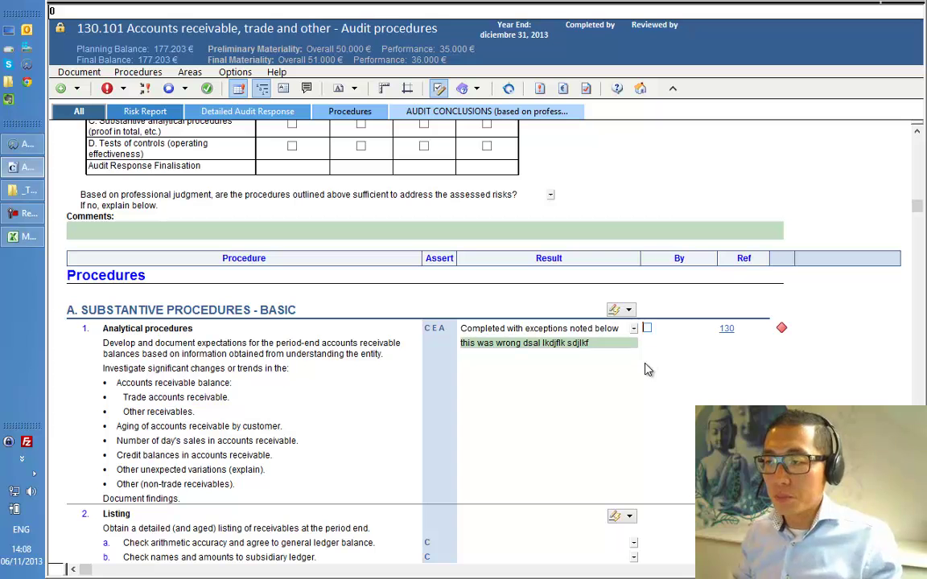
{"action": "left_click", "coordinate": [646, 328]}
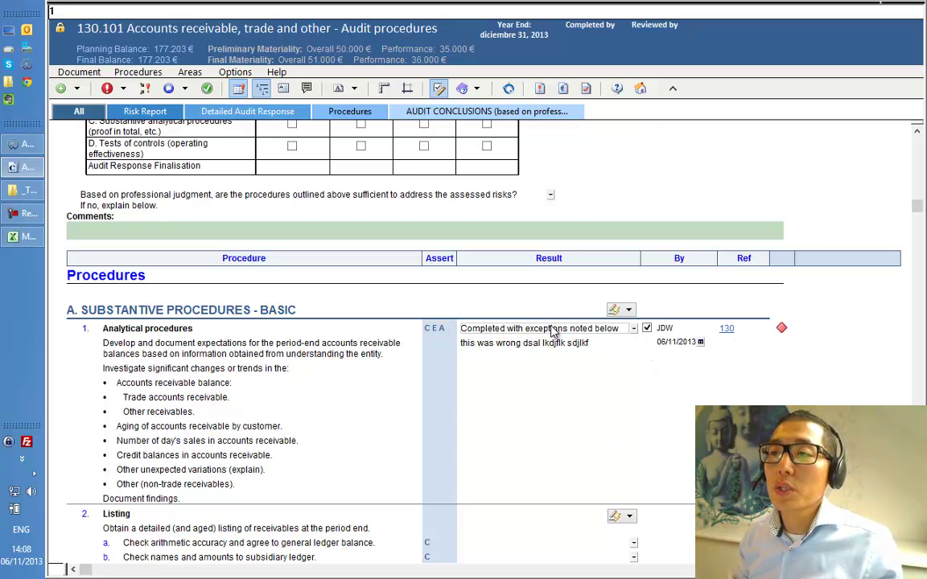
{"action": "left_click", "coordinate": [515, 344]}
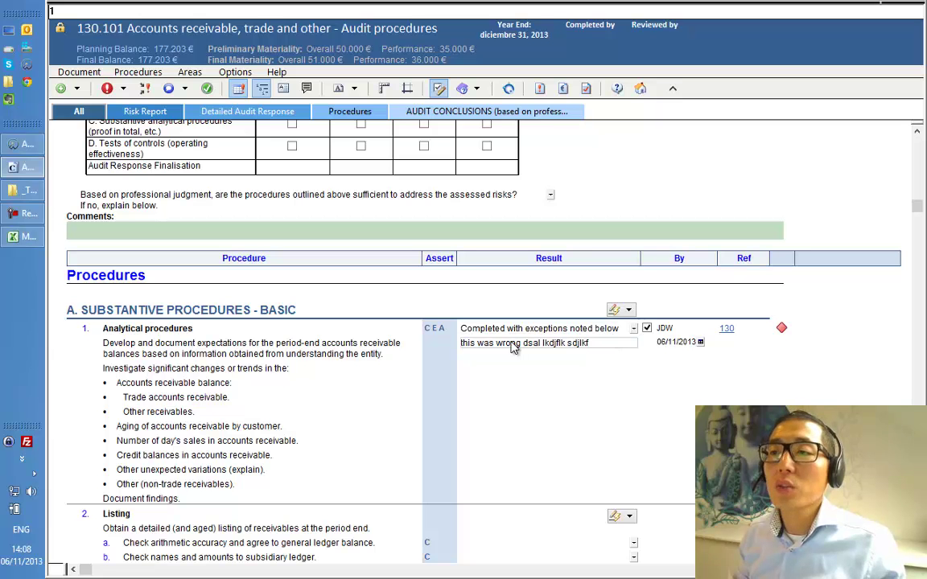
- Raise an issue from the Analytical procedures exception with the subject "Something that was found", keeping the prefilled description, and save it
{"action": "left_click", "coordinate": [781, 330]}
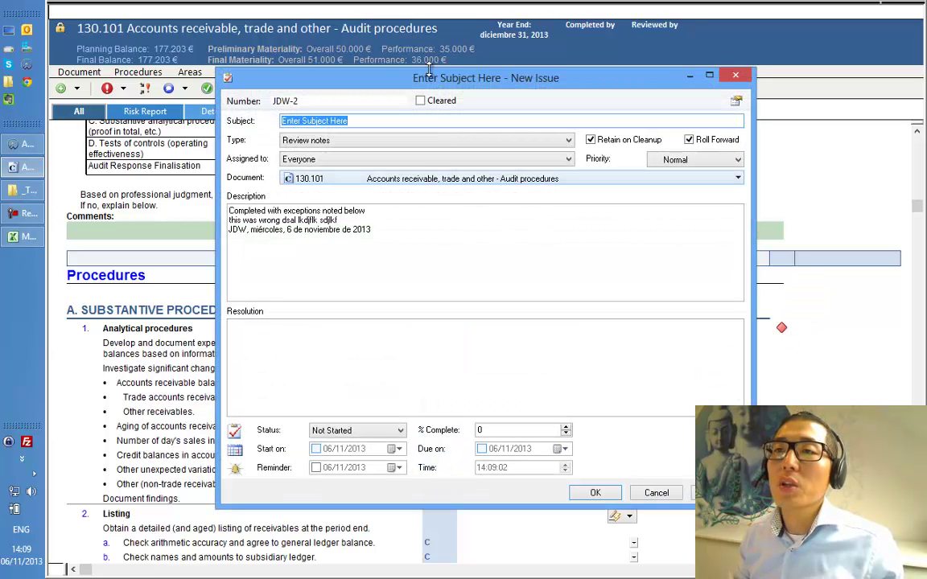
{"action": "left_click_drag", "start_coordinate": [433, 79], "coordinate": [411, 70]}
{"action": "left_click_drag", "start_coordinate": [403, 228], "coordinate": [167, 194]}
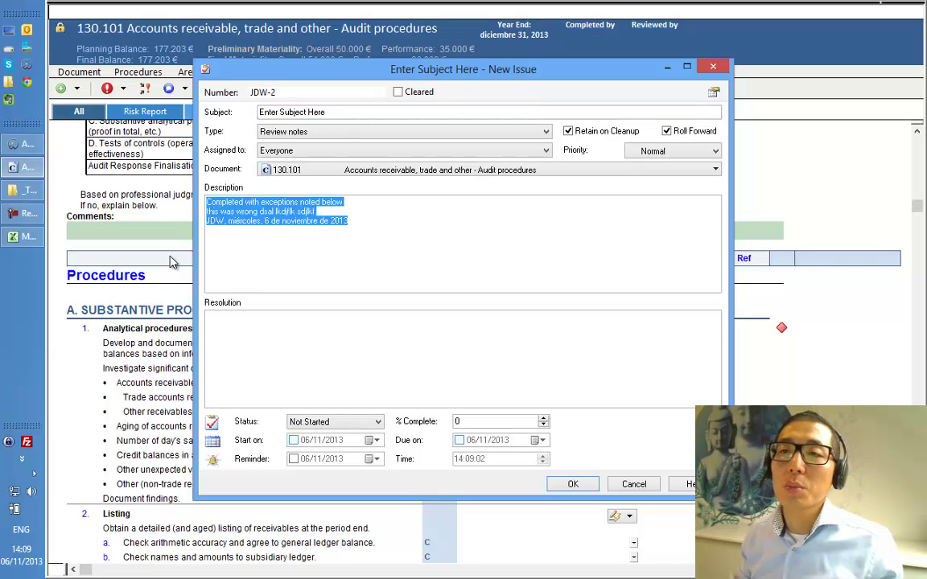
{"action": "left_click", "coordinate": [348, 110]}
{"action": "left_click_drag", "start_coordinate": [349, 110], "coordinate": [238, 115]}
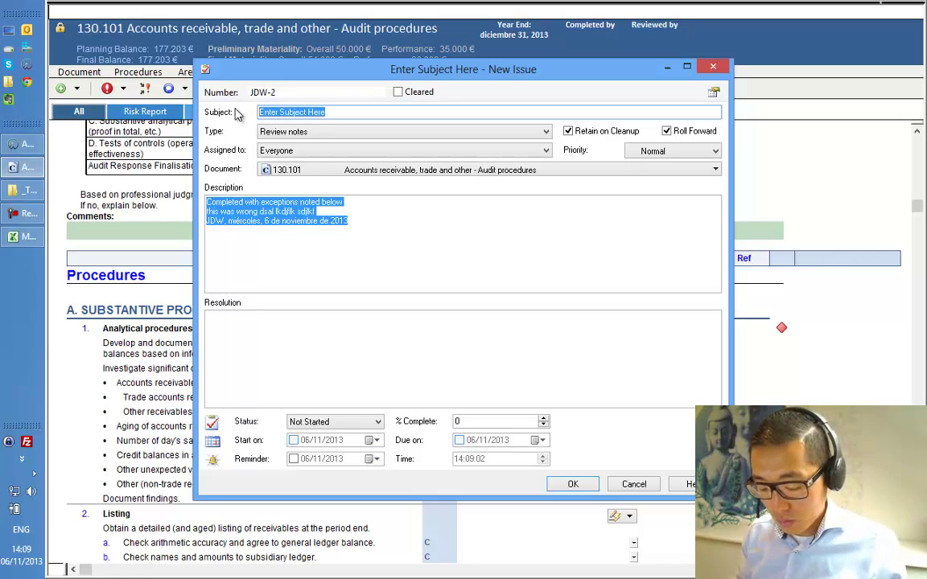
{"action": "type", "text": "Something t"}
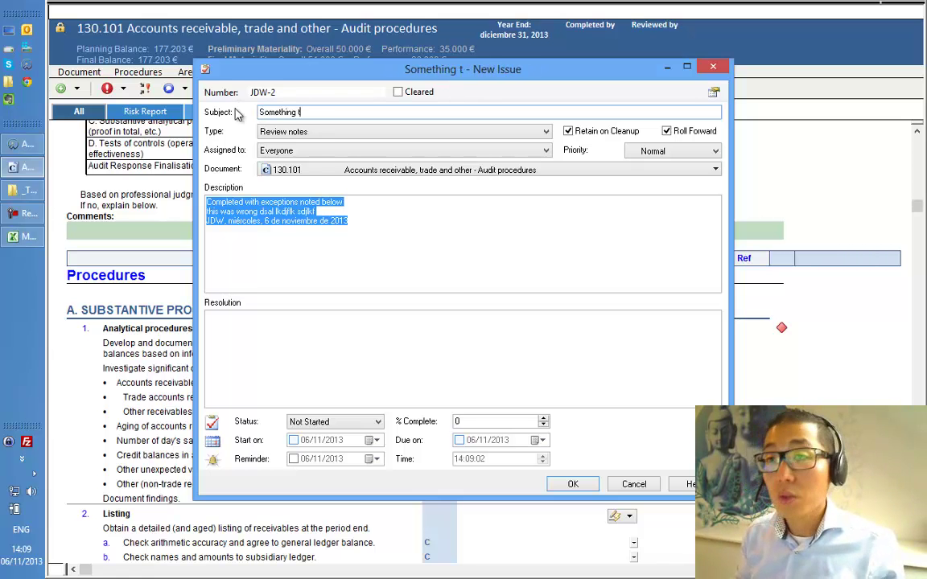
{"action": "type", "text": "hat was "}
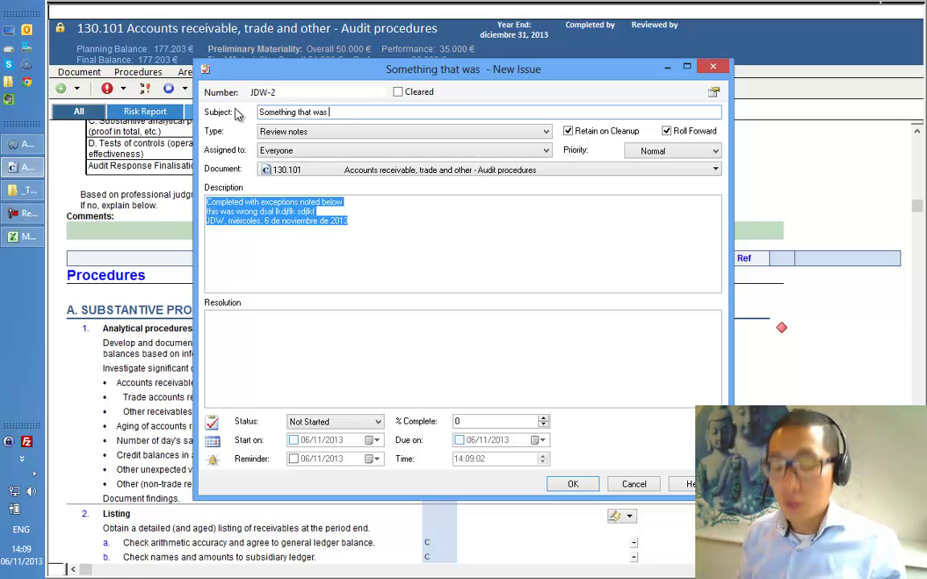
{"action": "type", "text": "found"}
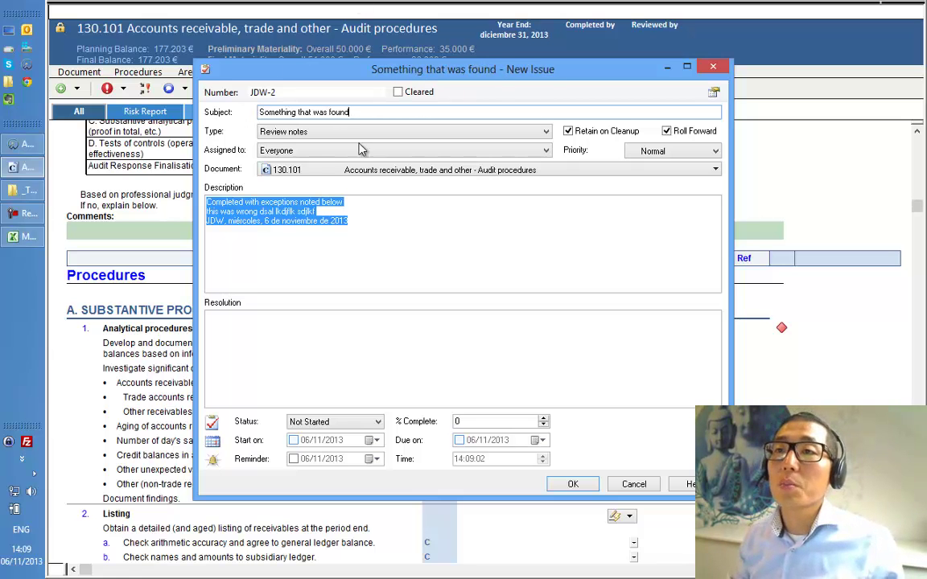
{"action": "left_click", "coordinate": [362, 239]}
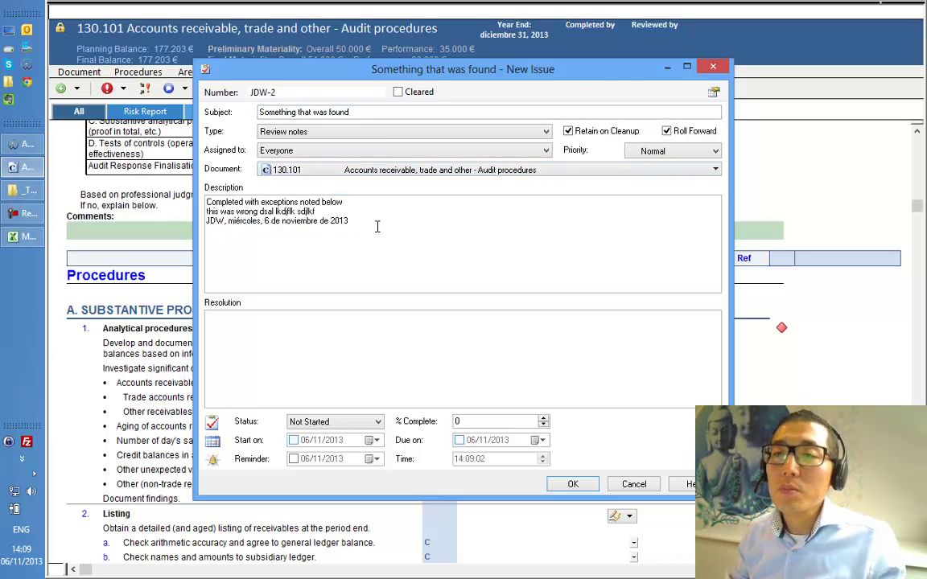
{"action": "left_click", "coordinate": [573, 484]}
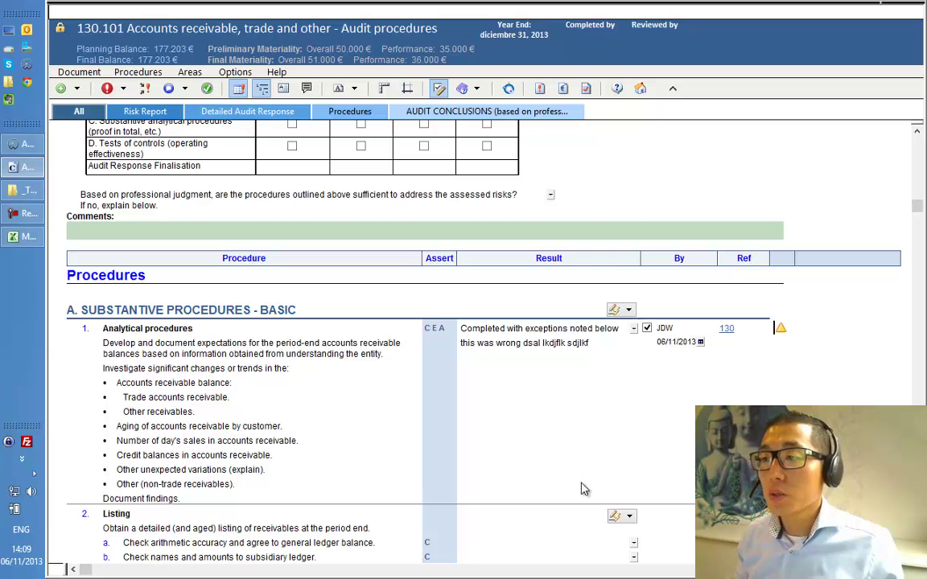
- Mark all sub-procedures of procedure 2, Listing, as N/A in one operation
{"action": "scroll", "coordinate": [222, 339], "scroll_direction": "down", "scroll_amount": 8}
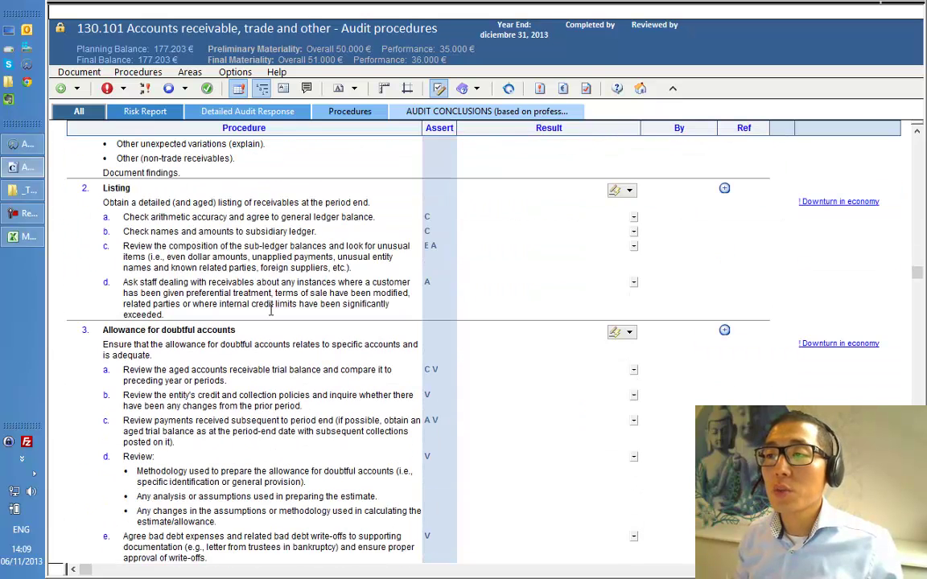
{"action": "left_click", "coordinate": [630, 193]}
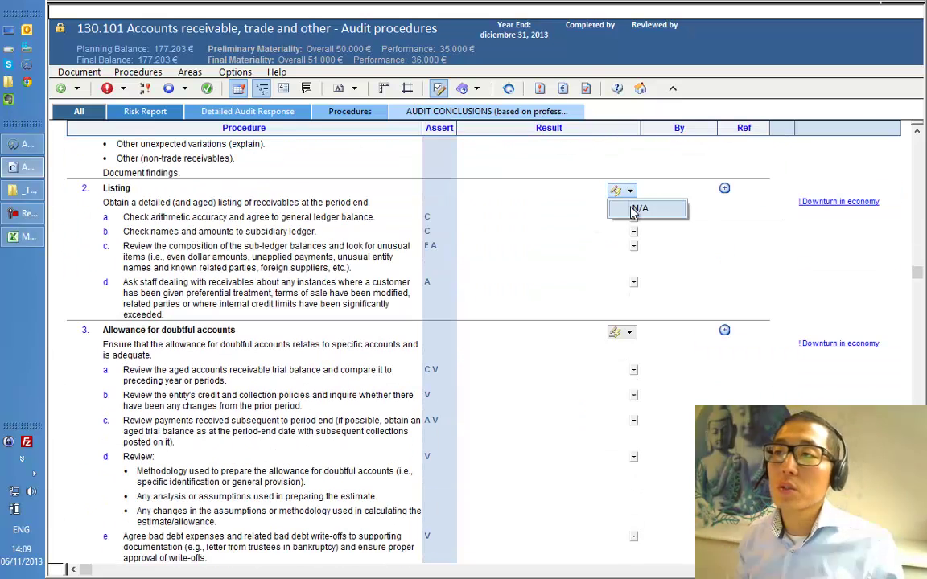
{"action": "left_click", "coordinate": [632, 209]}
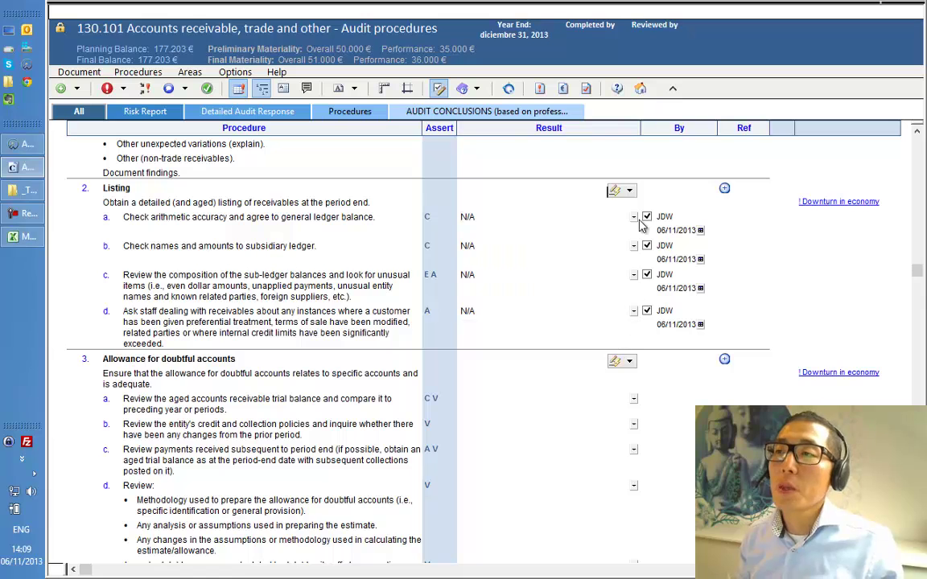
{"action": "scroll", "coordinate": [632, 337], "scroll_direction": "down", "scroll_amount": 2}
{"action": "scroll", "coordinate": [631, 336], "scroll_direction": "down", "scroll_amount": 2}
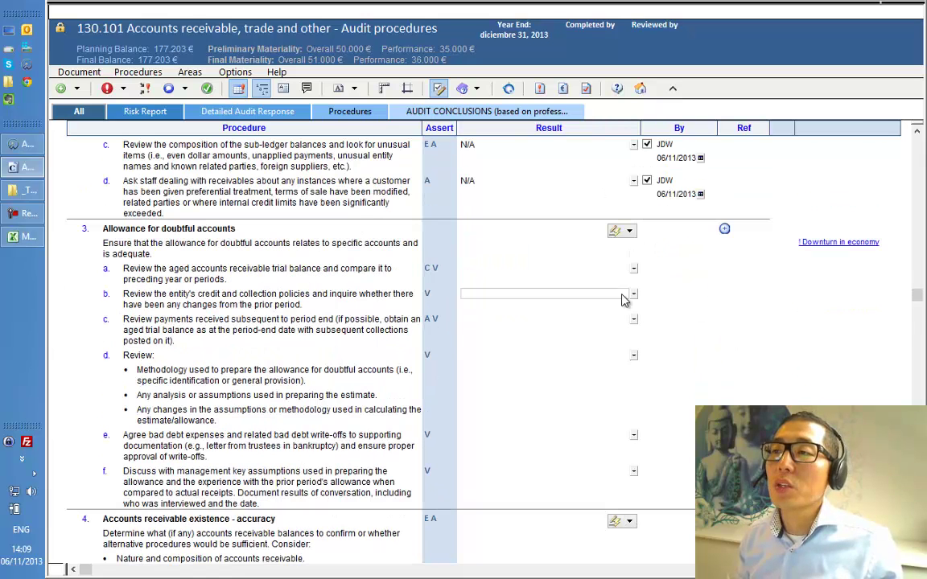
{"action": "left_click", "coordinate": [629, 231]}
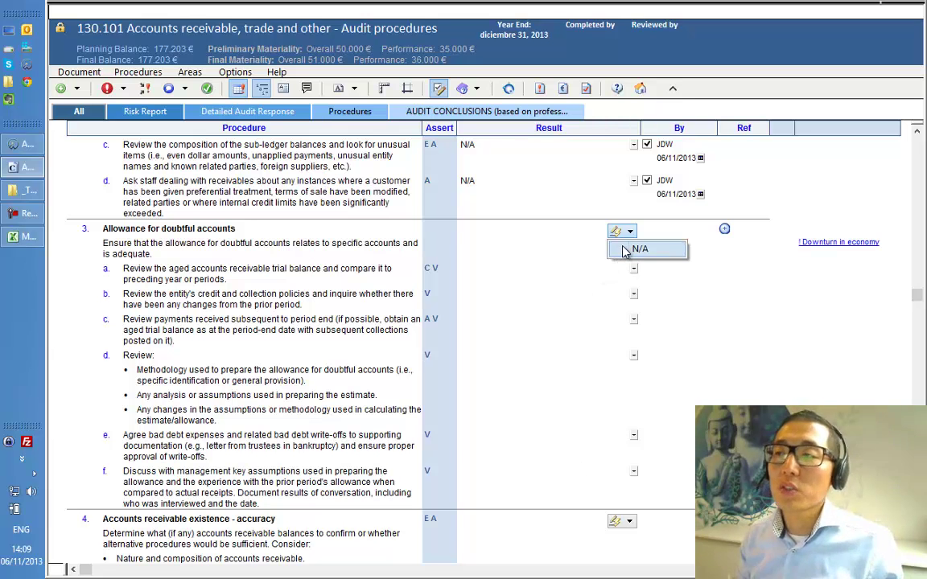
{"action": "scroll", "coordinate": [688, 338], "scroll_direction": "down", "scroll_amount": 3}
{"action": "scroll", "coordinate": [688, 339], "scroll_direction": "up", "scroll_amount": 3}
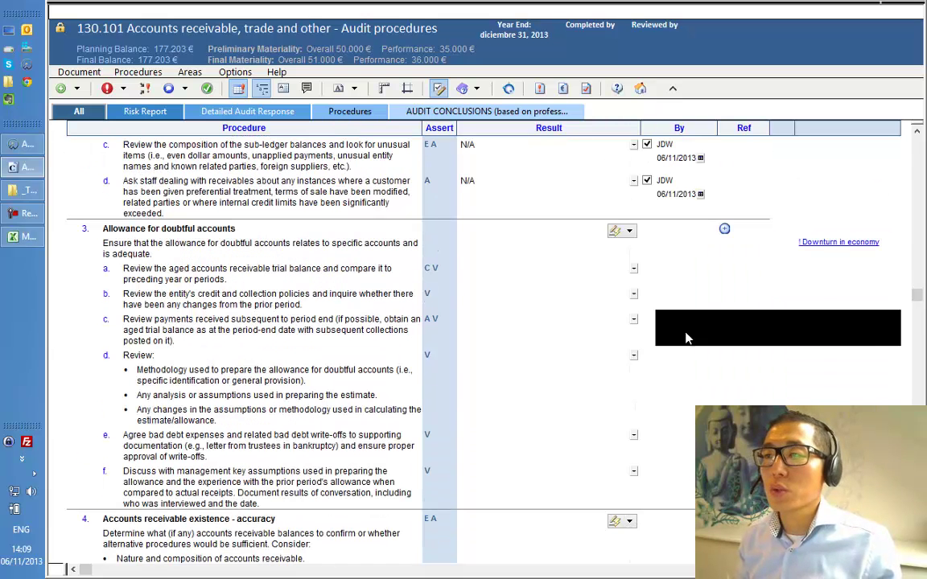
- Set the results of sub-procedures a, b and c of procedure 3, Allowance for doubtful accounts, to "Yes"
{"action": "left_click", "coordinate": [633, 268]}
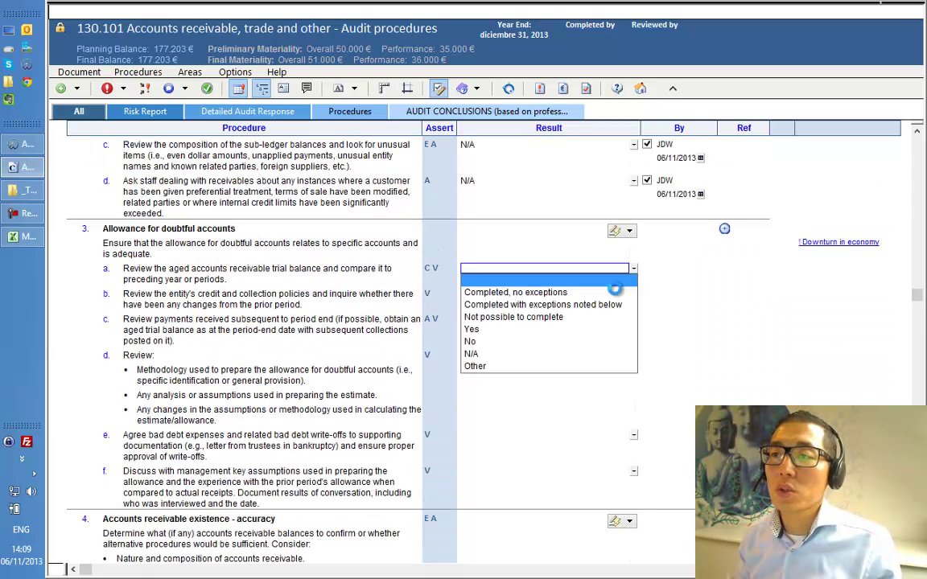
{"action": "left_click", "coordinate": [588, 330]}
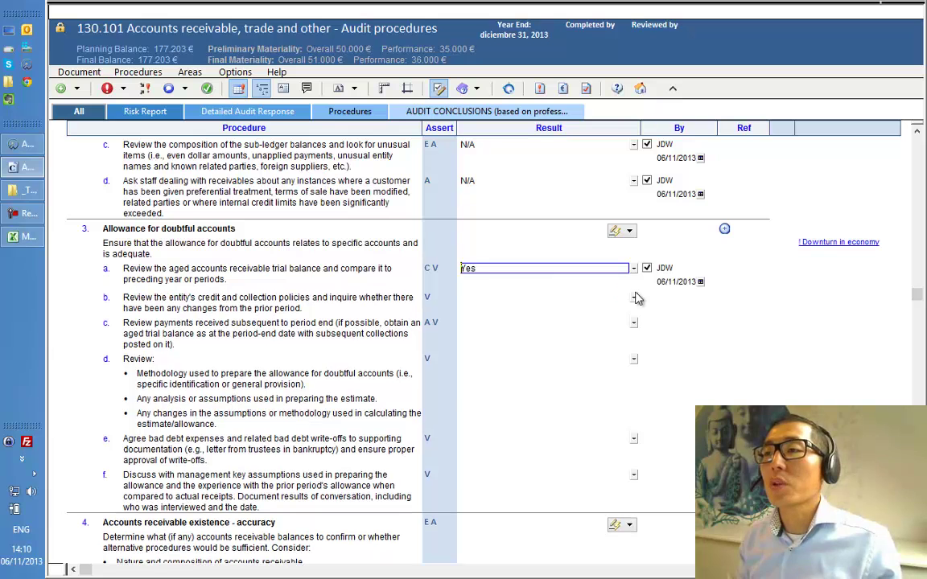
{"action": "left_click", "coordinate": [634, 297]}
{"action": "left_click", "coordinate": [606, 358]}
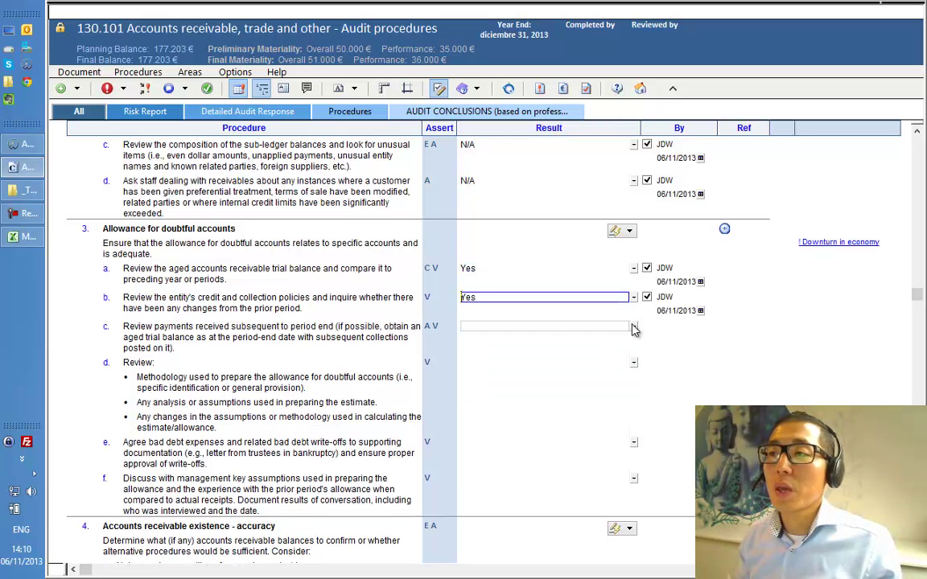
{"action": "left_click", "coordinate": [633, 326]}
{"action": "left_click", "coordinate": [595, 387]}
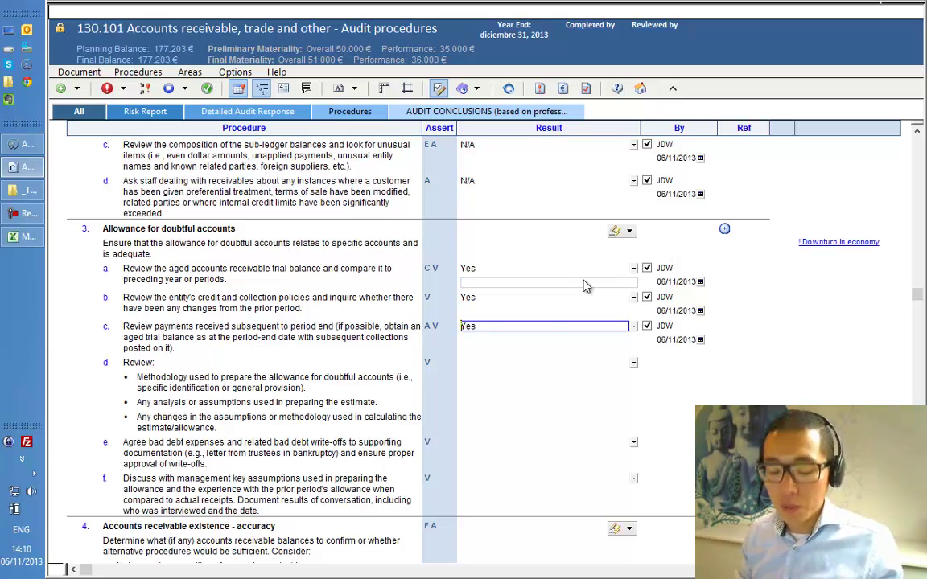
- Edit the audit conclusion, adding a new paragraph "lkdjalks djsaljdas dlkasjj kdfjl dsf dsfjk;lsdk;lfdsk;lf" below the existing sentence
{"action": "scroll", "coordinate": [493, 366], "scroll_direction": "down", "scroll_amount": 10}
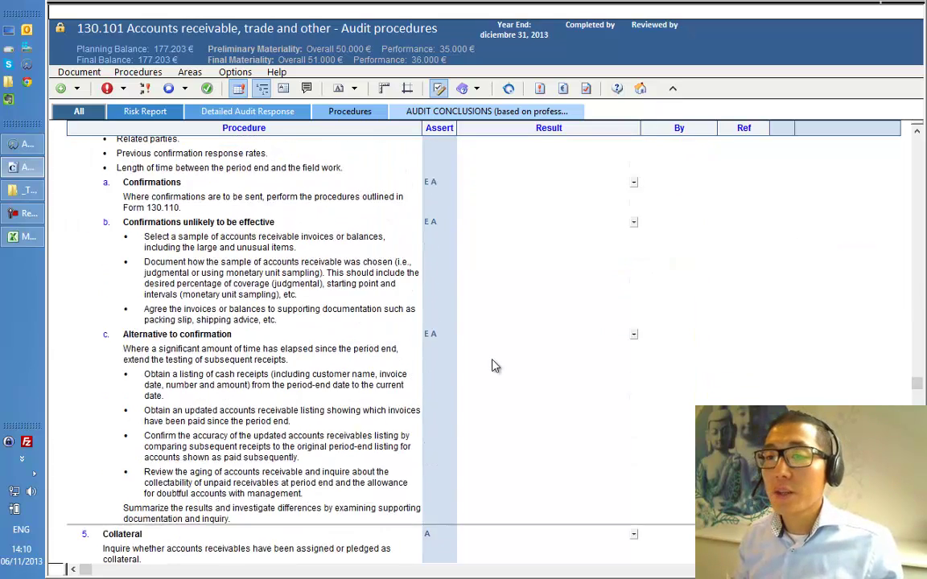
{"action": "scroll", "coordinate": [492, 368], "scroll_direction": "down", "scroll_amount": 5}
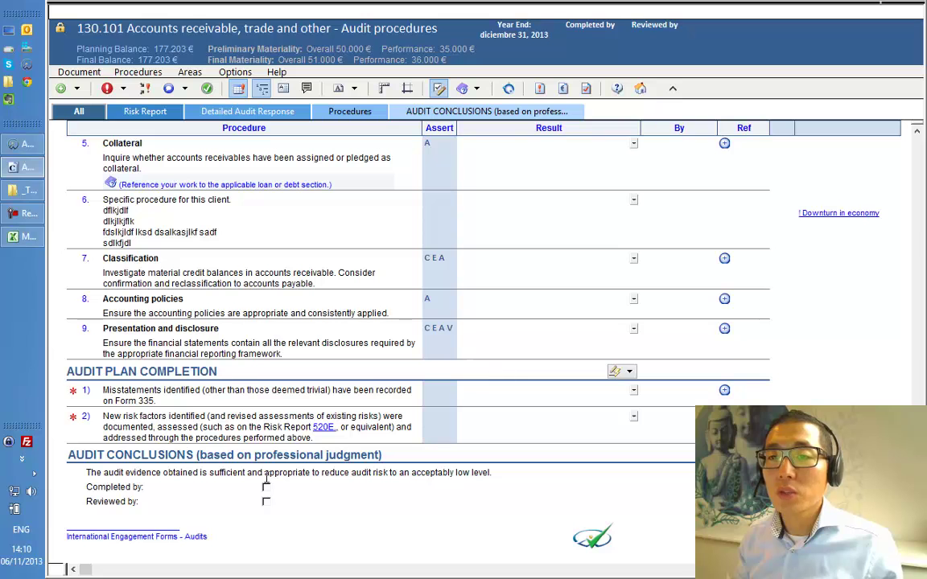
{"action": "right_click", "coordinate": [399, 475]}
{"action": "left_click", "coordinate": [446, 484]}
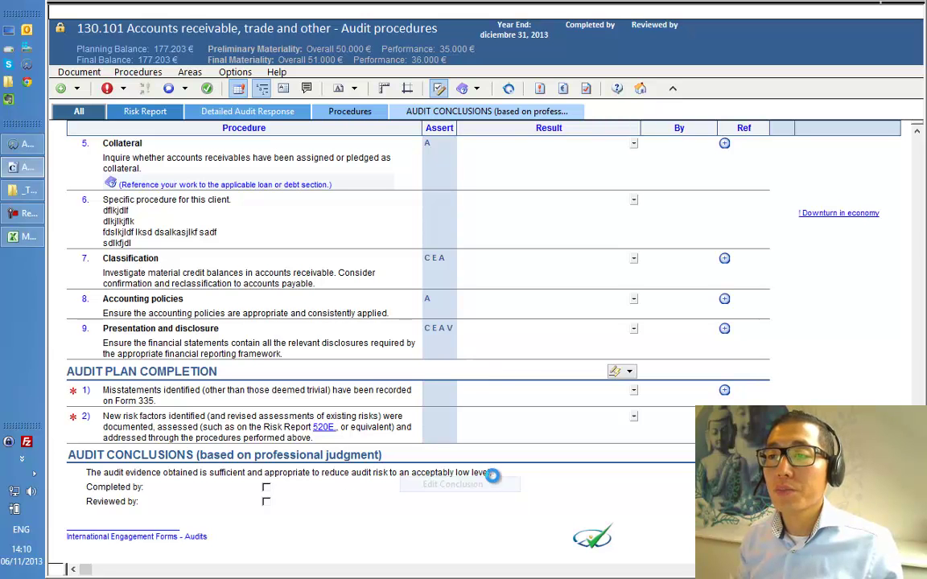
{"action": "key", "text": "Return"}
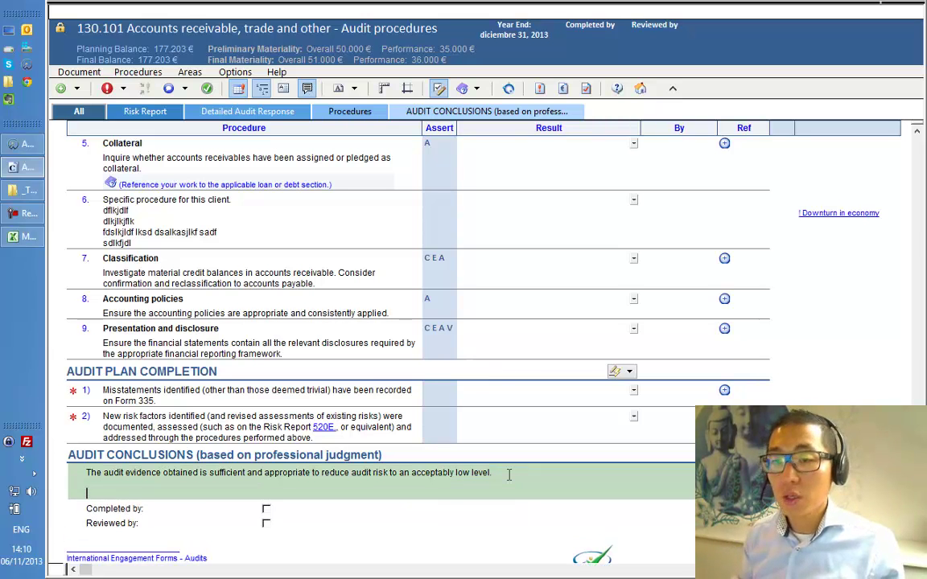
{"action": "type", "text": "lkdjalks djsaljdas dlkasjj kdfjl dsf"}
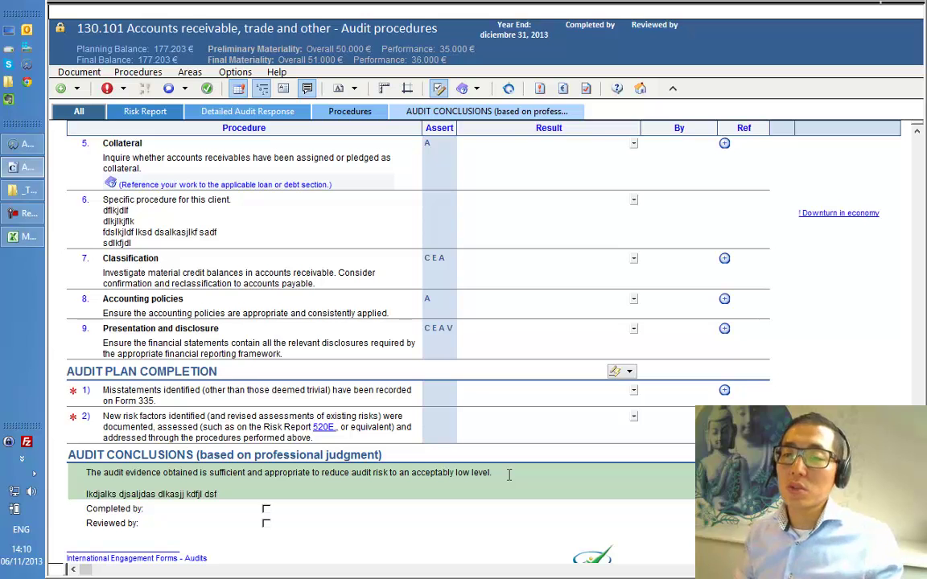
{"action": "type", "text": "sdk;lfdsk;lf"}
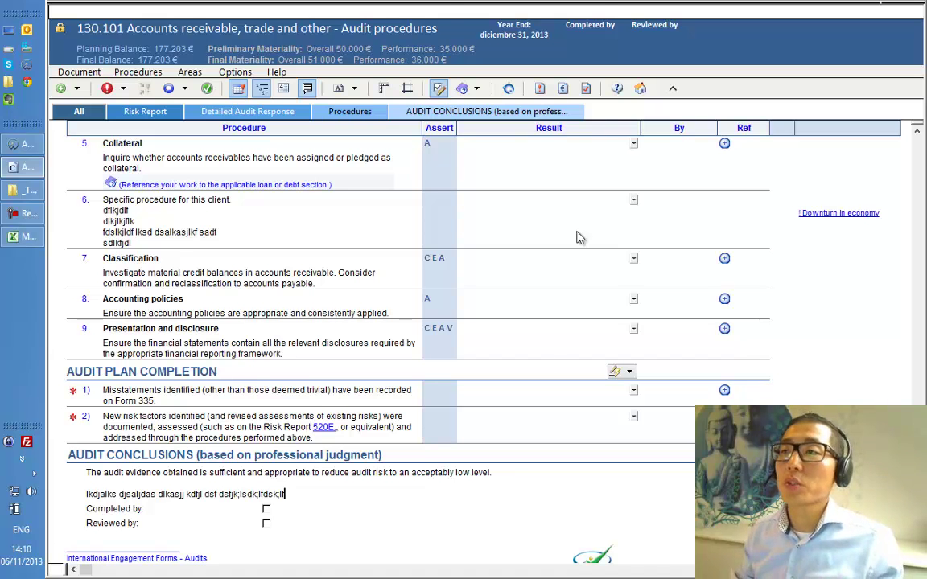
{"action": "mouse_move", "coordinate": [605, 6]}
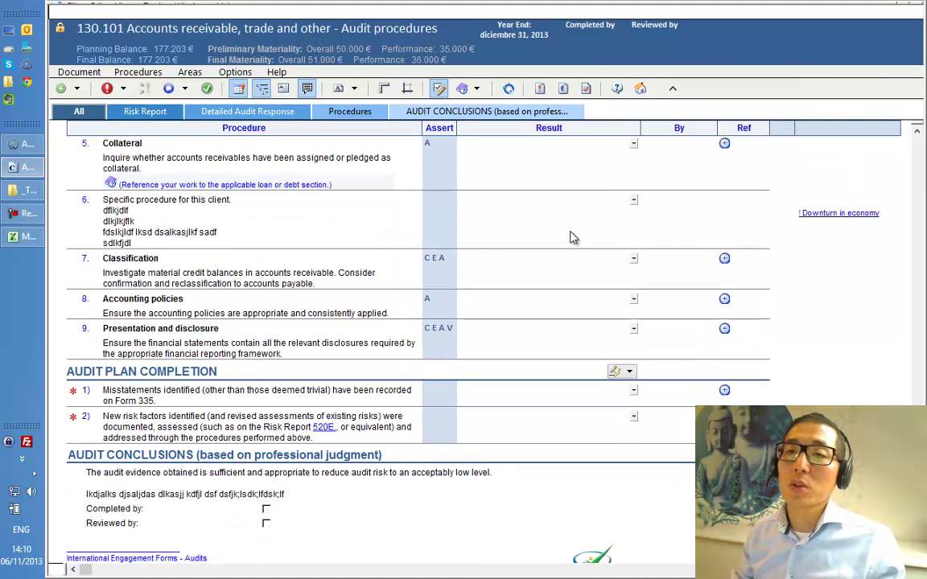